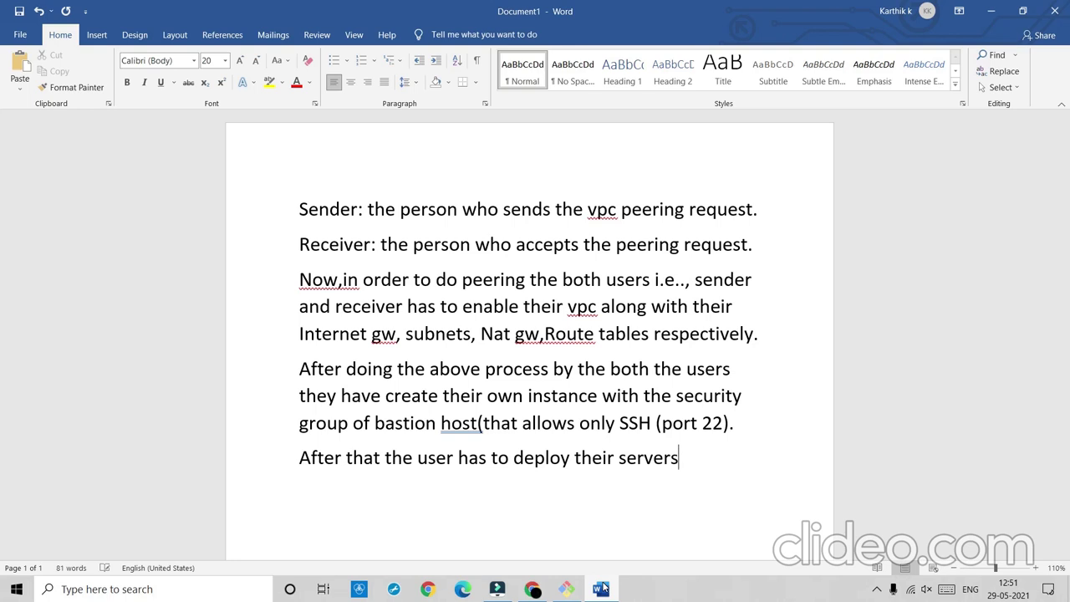
# - Add a paragraph after the servers sentence reading "Now,let's go to peering part after completing the above steps." and start a new line
pyautogui.press('Return')
pyautogui.write('now')
pyautogui.write(',')
pyautogui.write('lets')
pyautogui.press('BackSpace')
pyautogui.press('BackSpace')
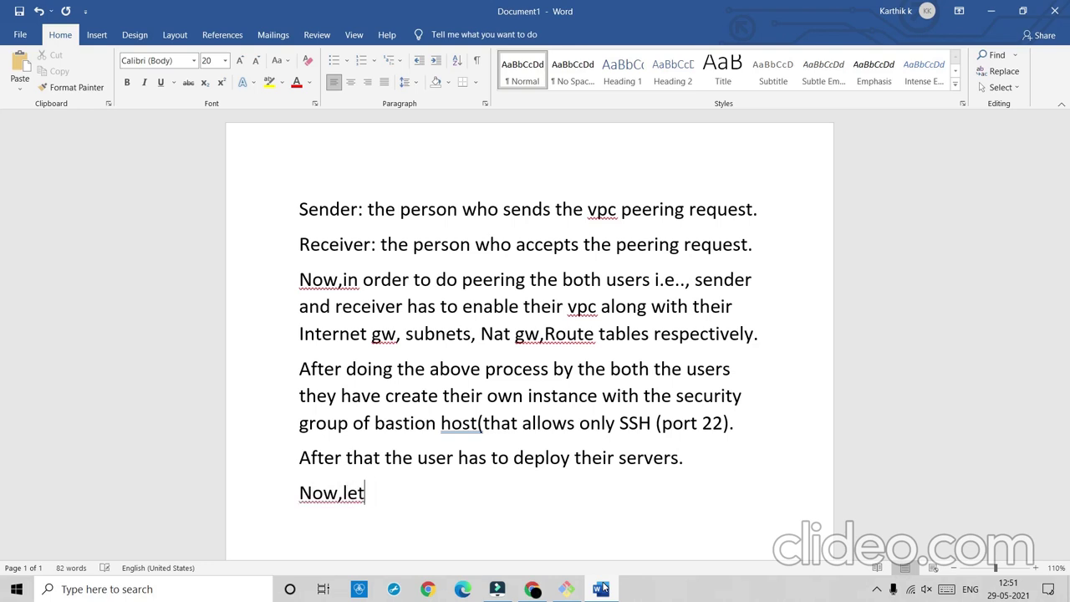
pyautogui.write("'s go to peer")
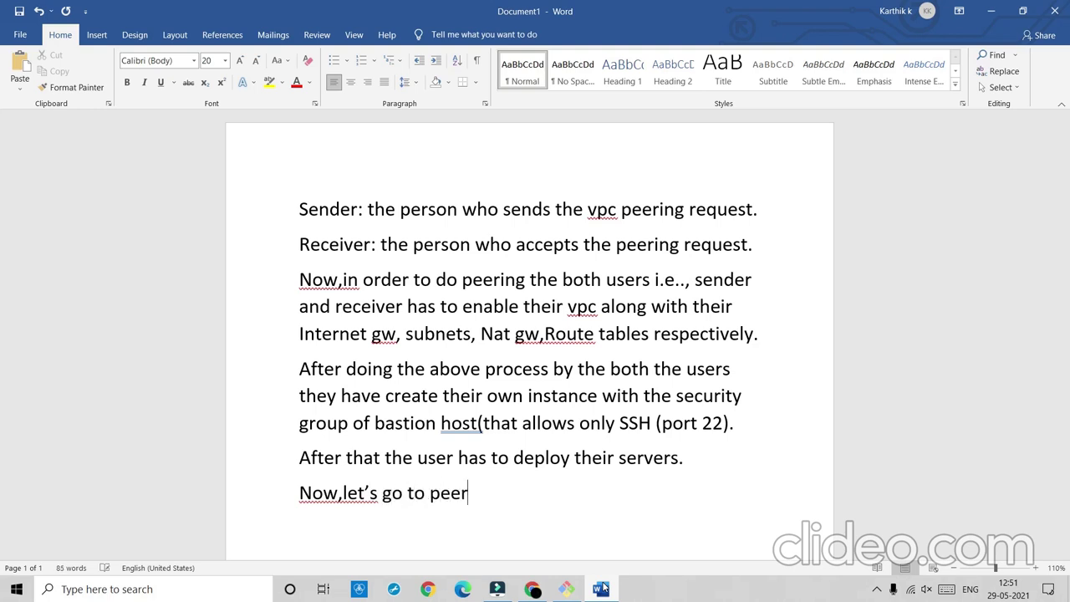
pyautogui.write('ing part')
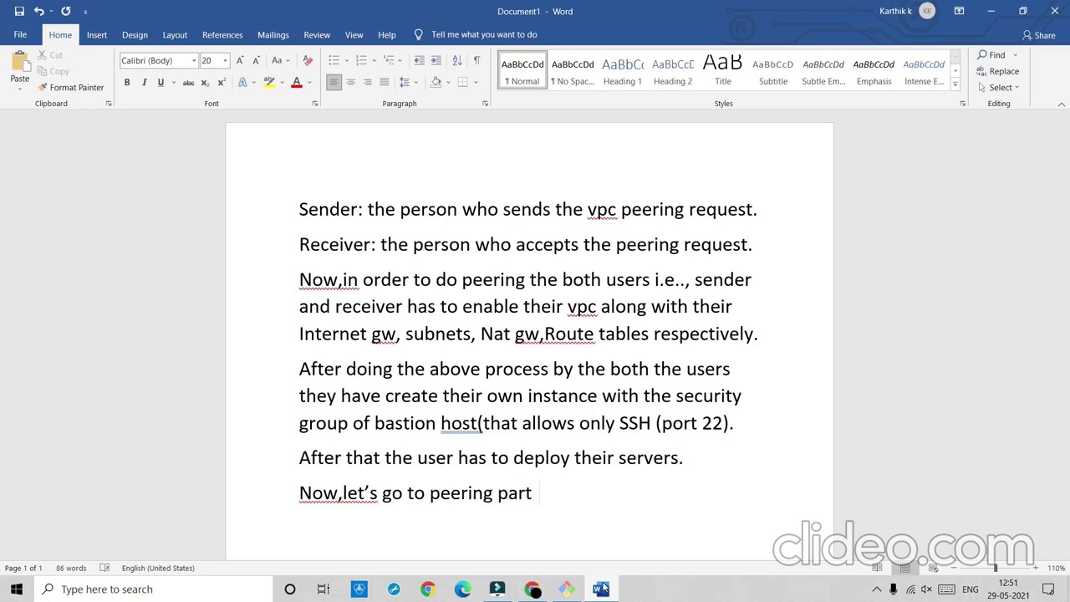
pyautogui.write('  after comple')
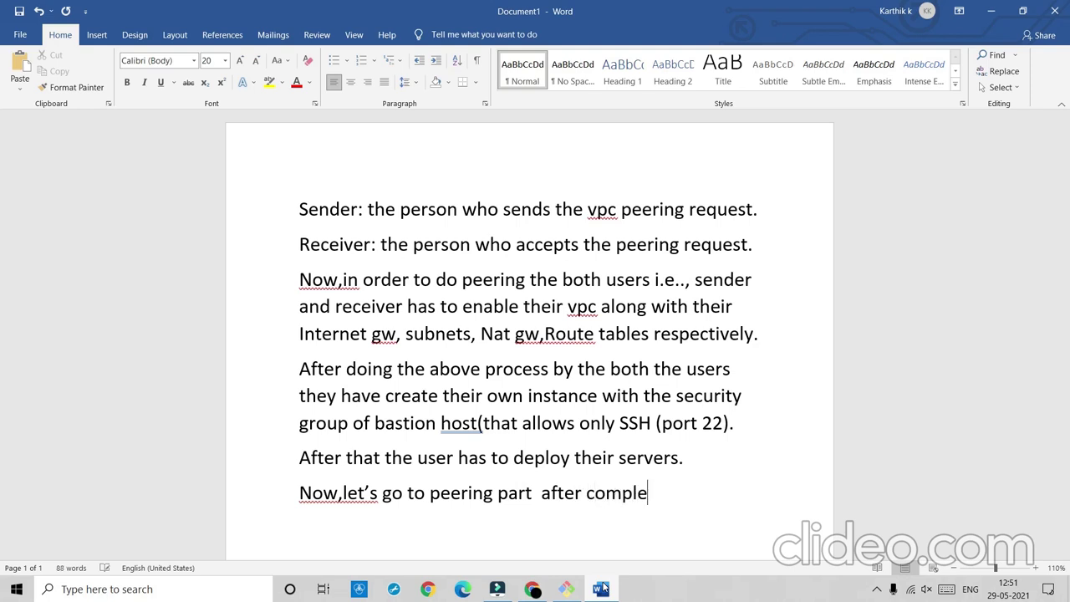
pyautogui.write('rting the a')
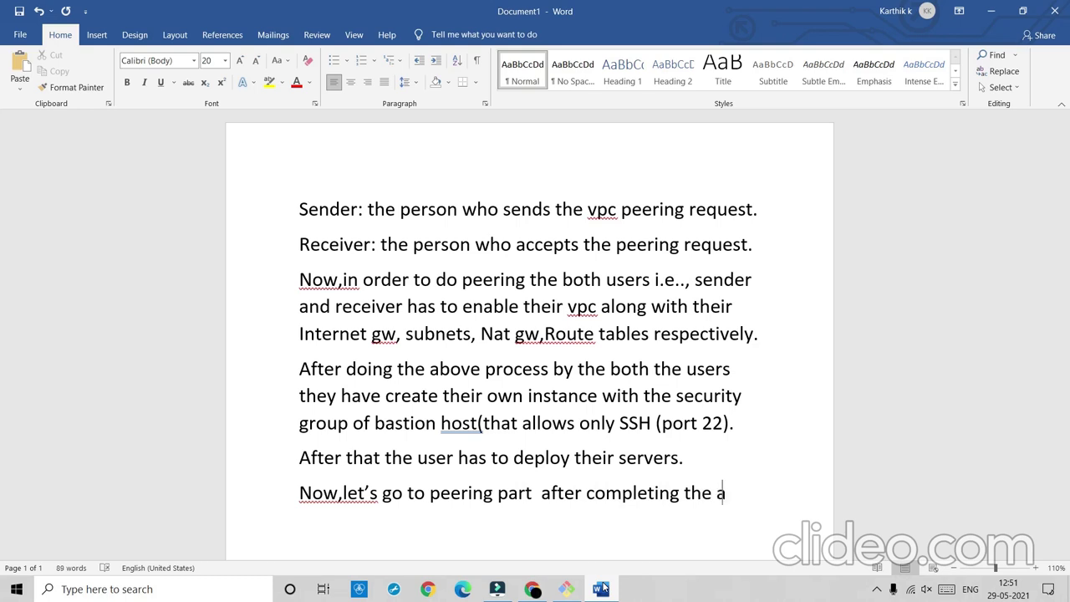
pyautogui.write('bove ')
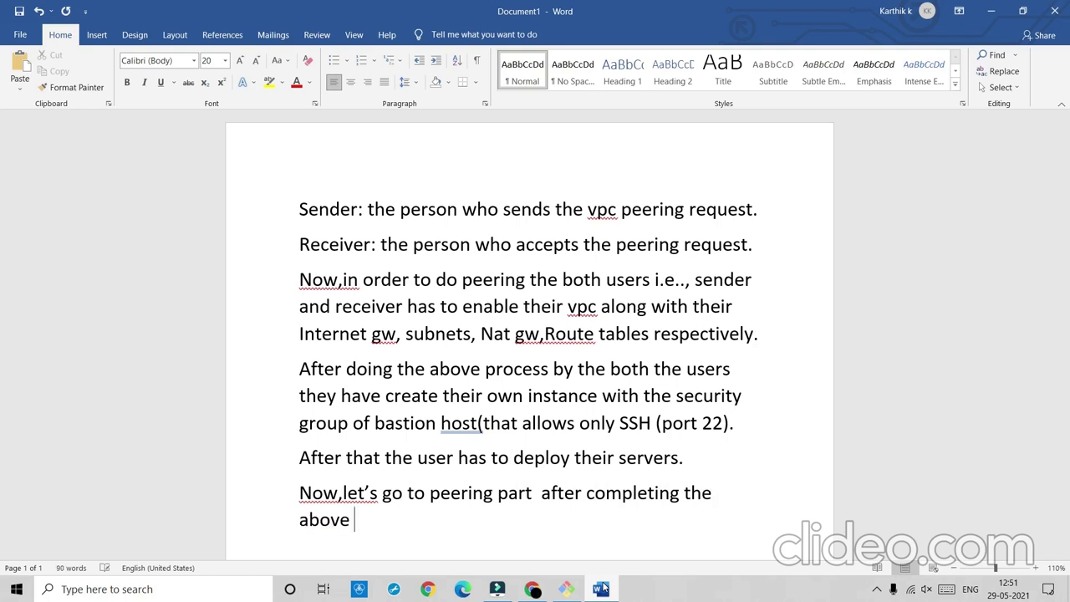
pyautogui.write('steps.')
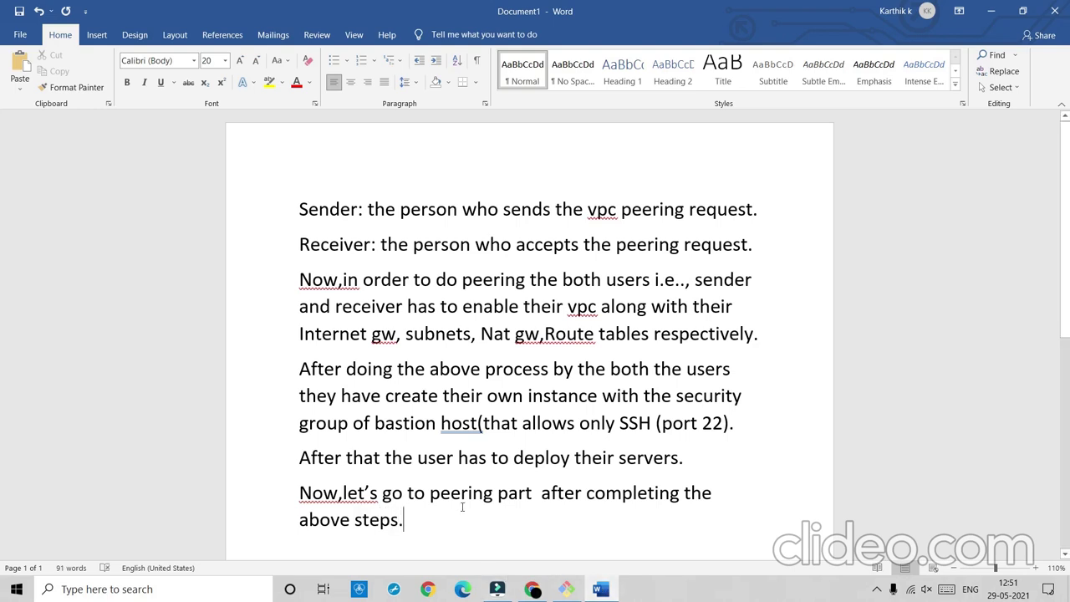
pyautogui.press('Return')
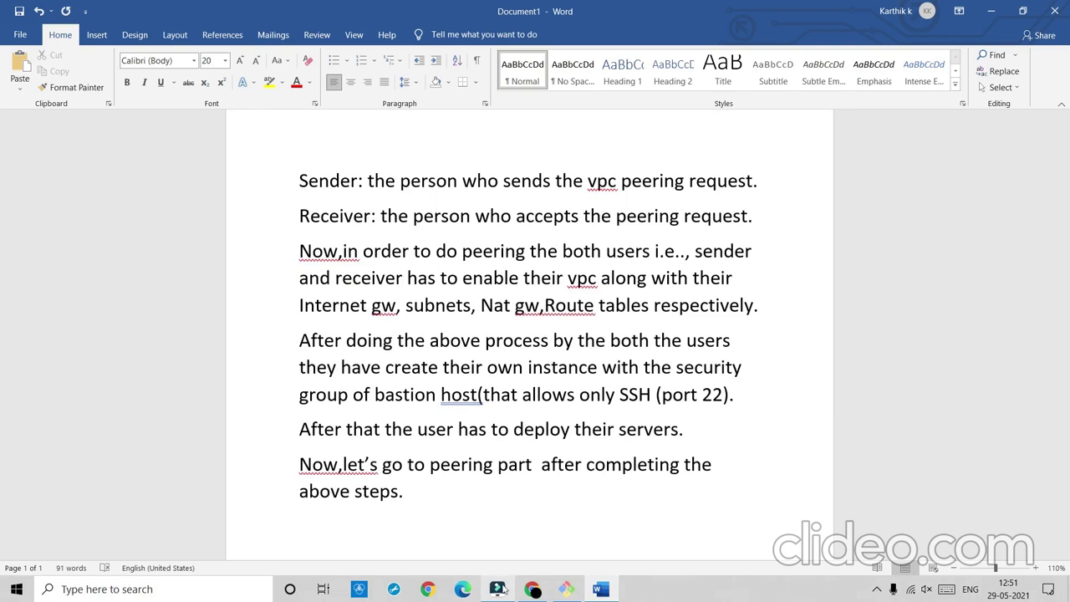
# - Switch to Chrome and close the two extra Your VPCs tabs, keeping only the VPC Management Console tab
pyautogui.click(533, 591)
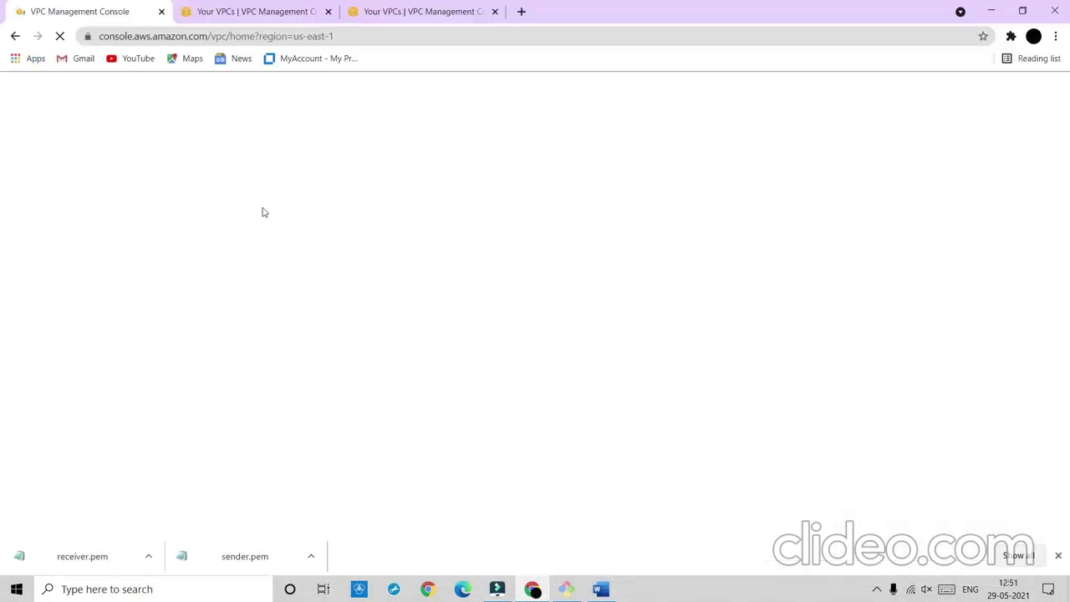
pyautogui.click(328, 12)
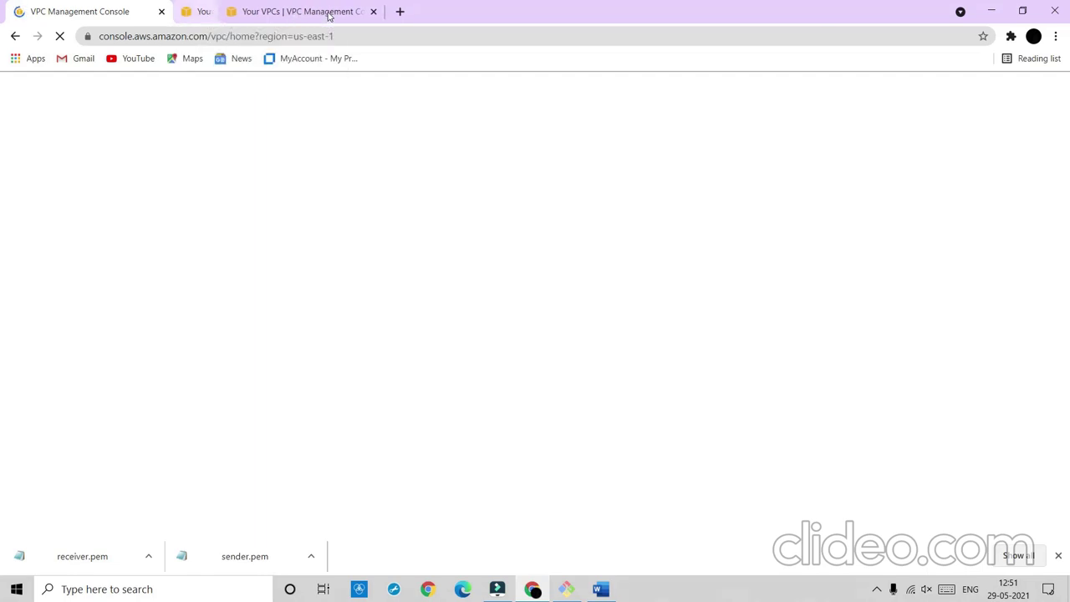
pyautogui.click(328, 12)
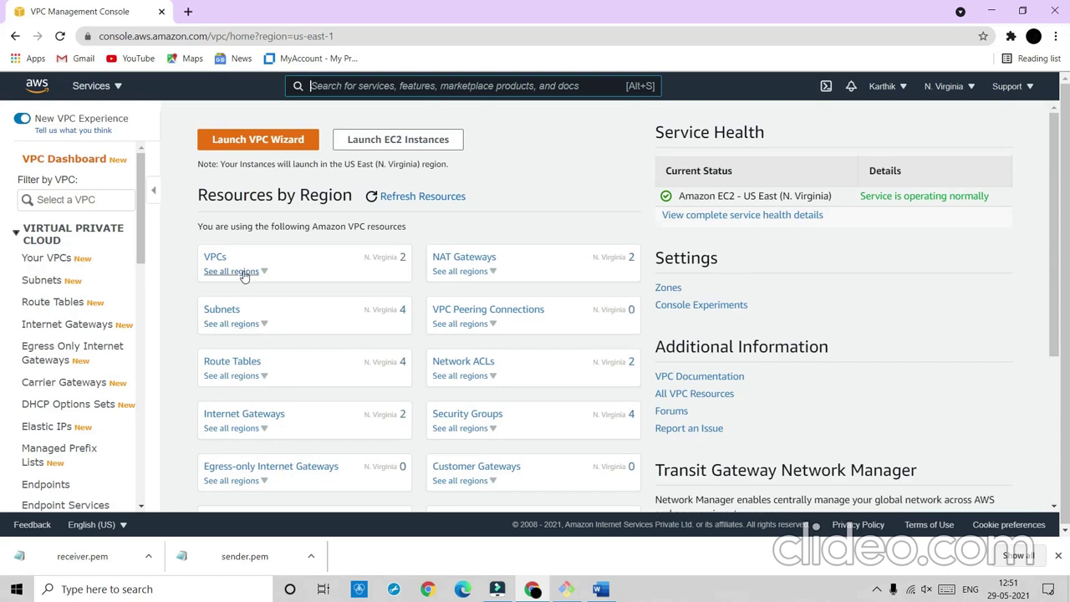
# - Open the list of VPCs in the VPC console, followed by the Peering Connections page
pyautogui.click(215, 257)
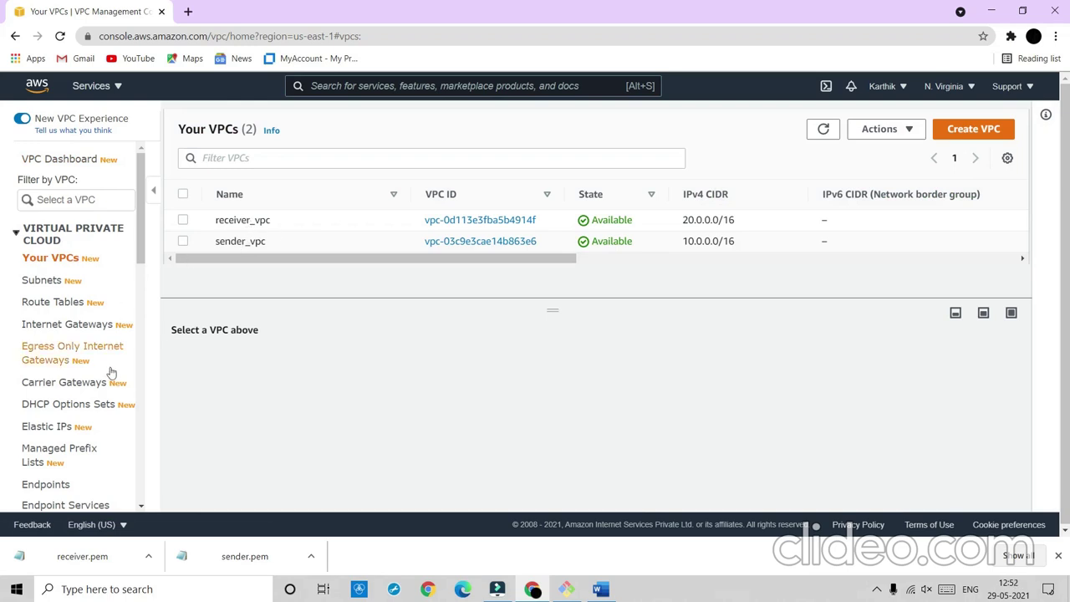
pyautogui.scroll(-3, 73, 443)
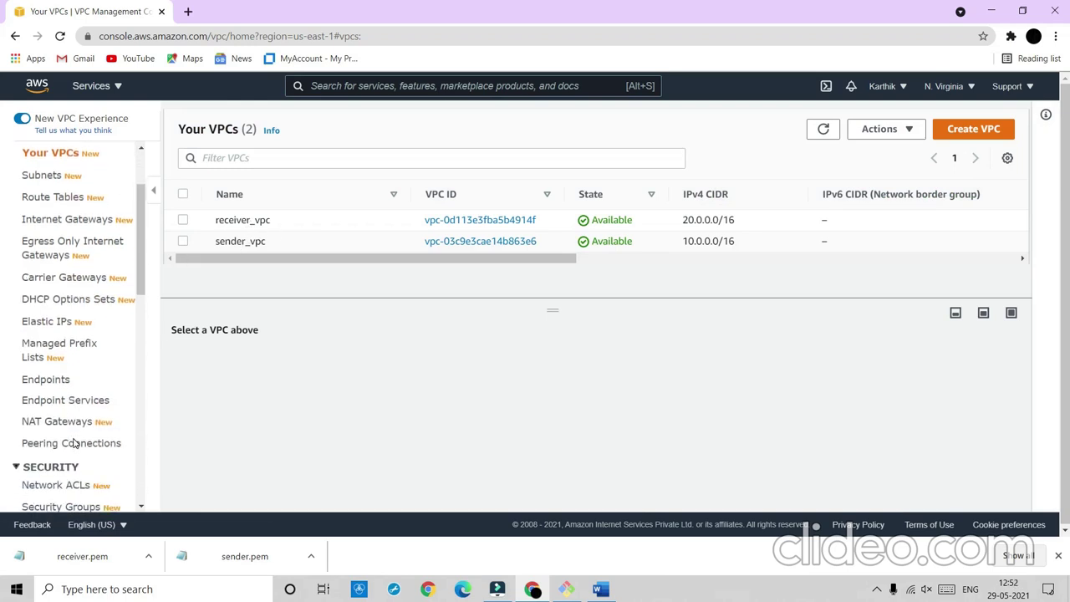
pyautogui.click(74, 444)
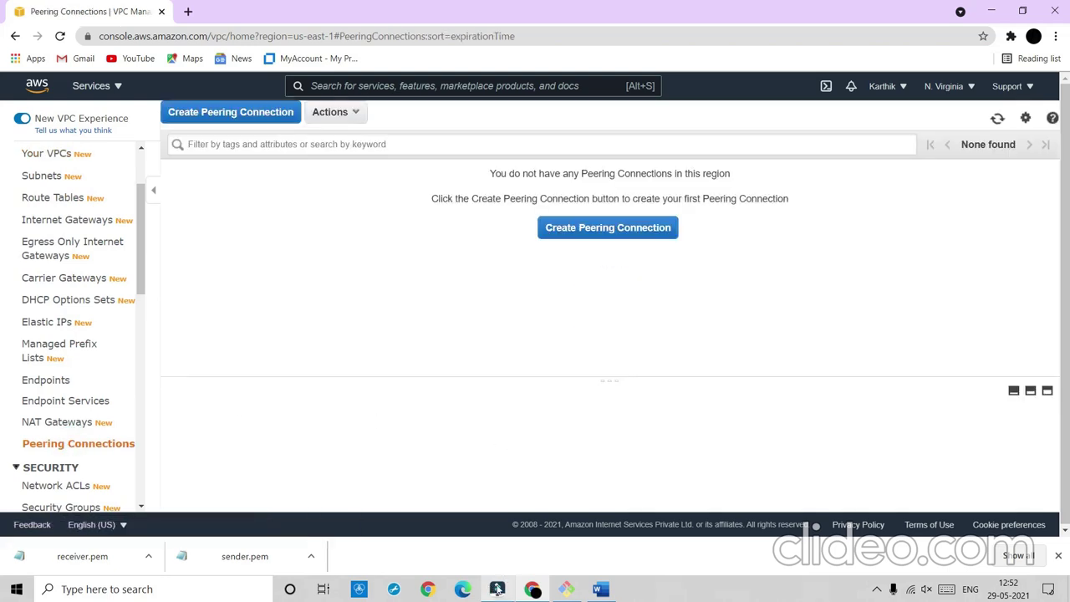
# - Switch to Word and begin a new paragraph with "In order to do peering connection the"
pyautogui.click(598, 588)
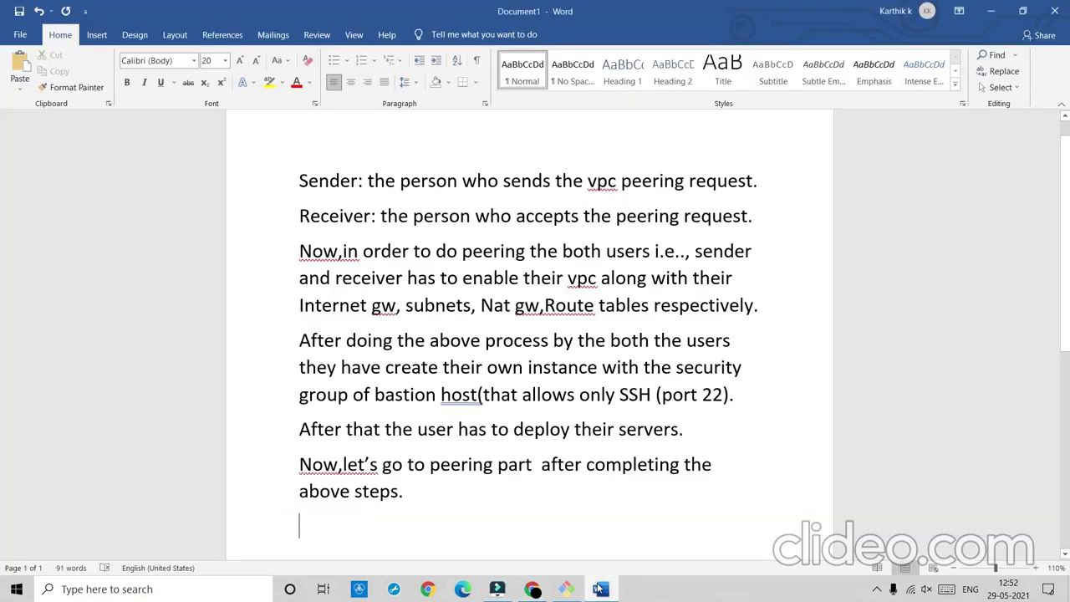
pyautogui.press('Return')
pyautogui.write('In ')
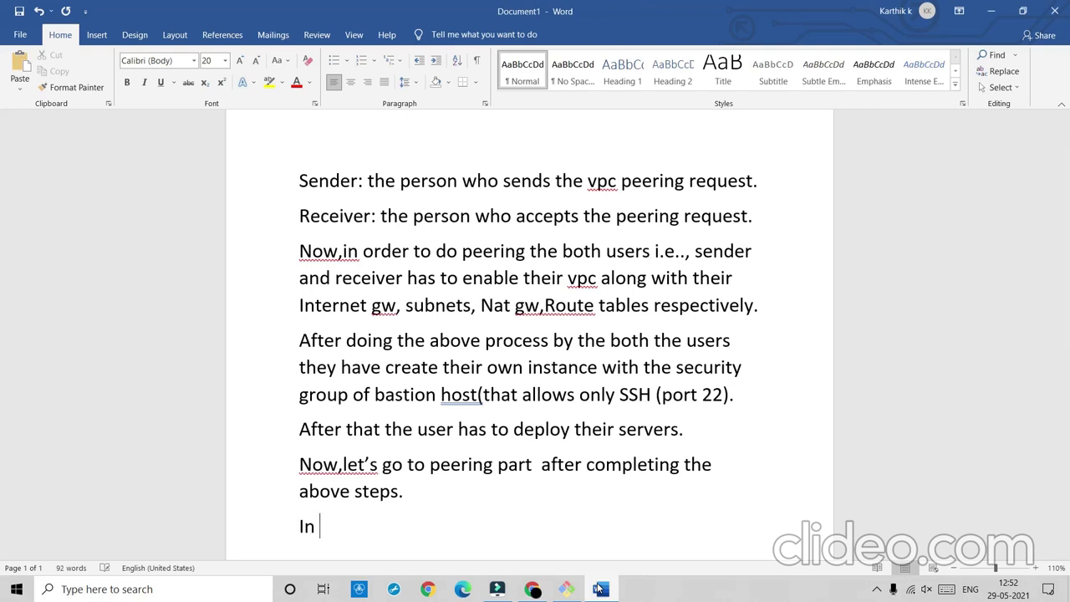
pyautogui.write('orderv')
pyautogui.press('BackSpace')
pyautogui.write('to do pe')
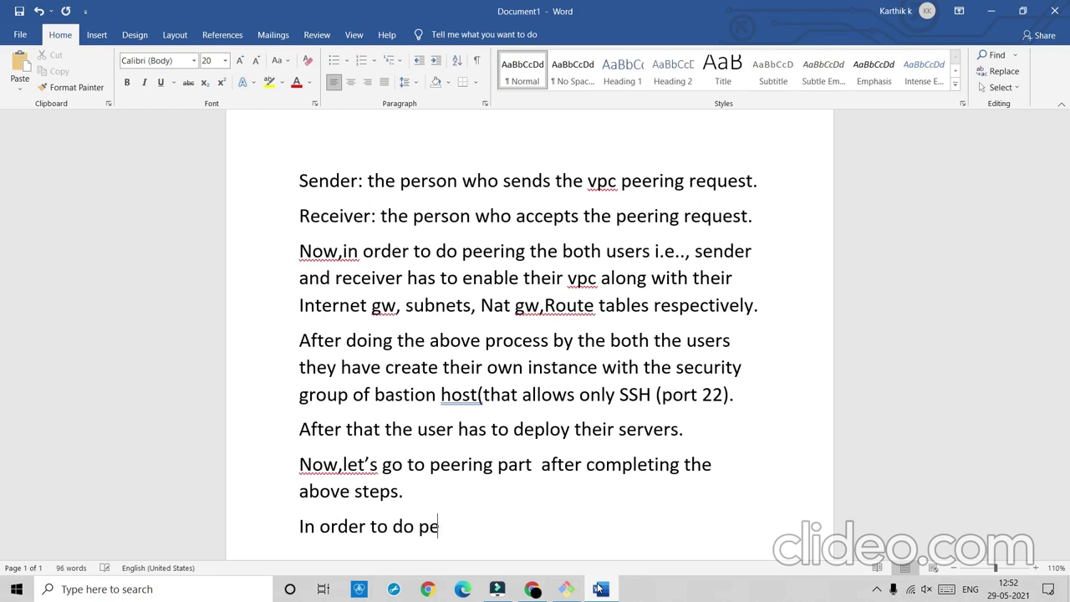
pyautogui.write('ering coon')
pyautogui.press('BackSpace')
pyautogui.press('BackSpace')
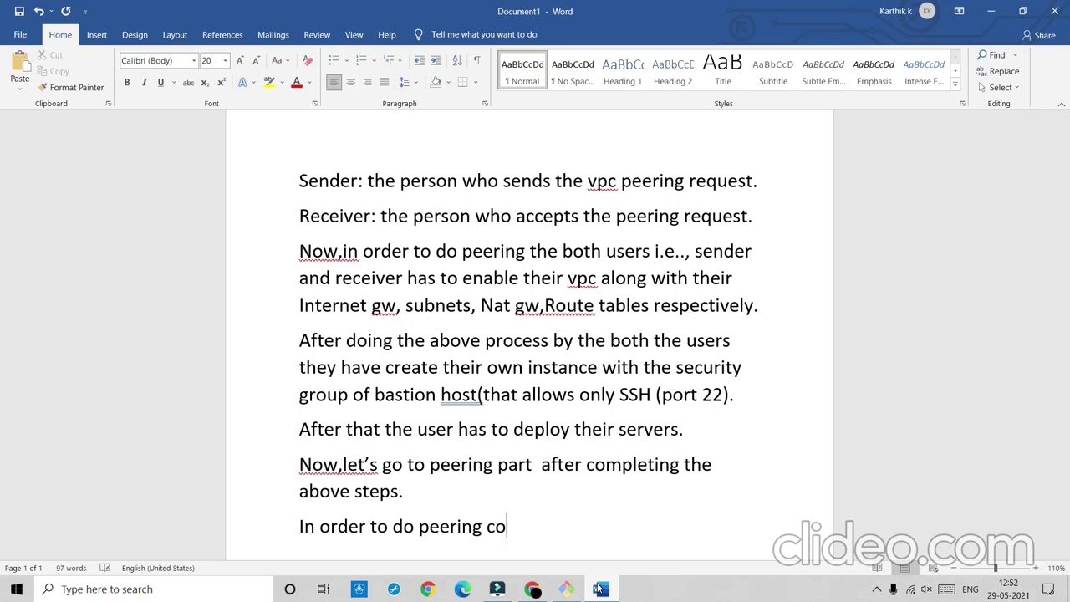
pyautogui.write('nnection the ')
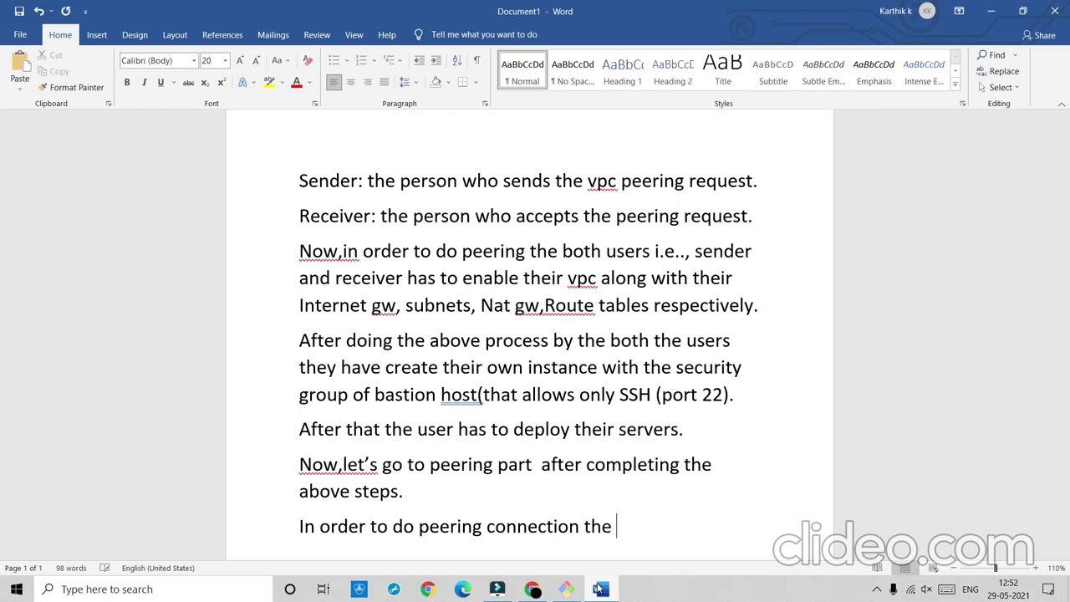
# - Continue the peering paragraph with "sender has go to the vpc"
pyautogui.write('sender has gio')
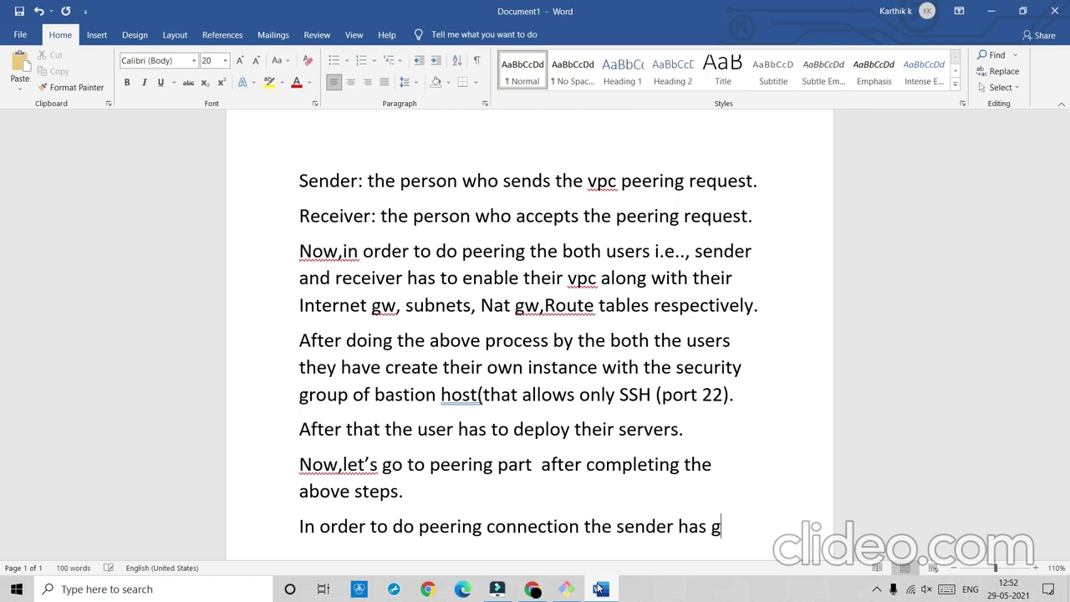
pyautogui.press('BackSpace')
pyautogui.press('BackSpace')
pyautogui.write('o to ')
pyautogui.write('the ')
pyautogui.write('vp')
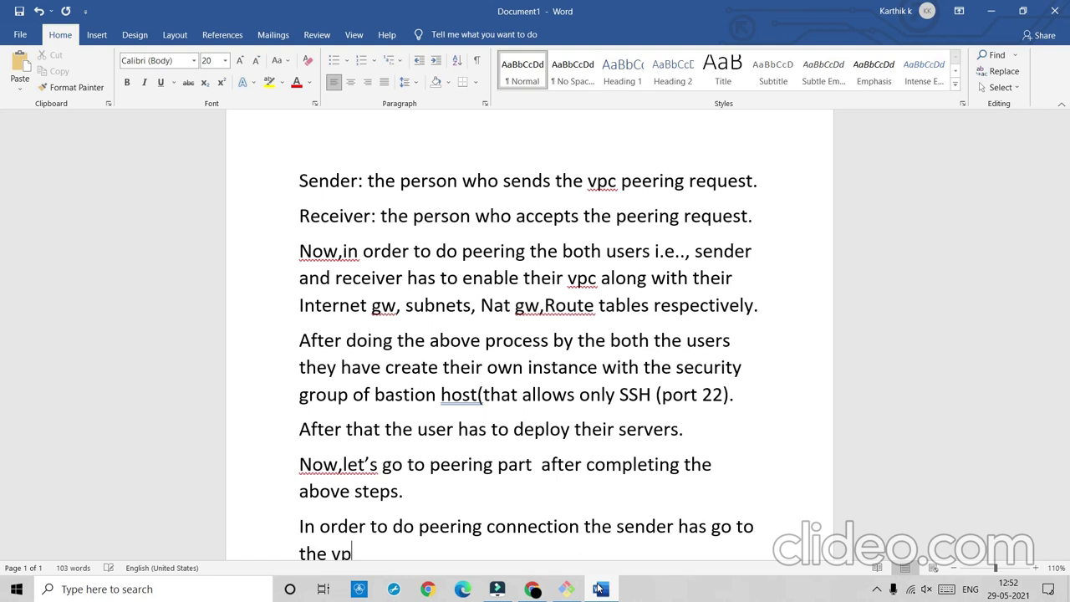
pyautogui.write('c')
# - Extend the peering paragraph with "and inside the vpc he has"
pyautogui.scroll(-5, 580, 439)
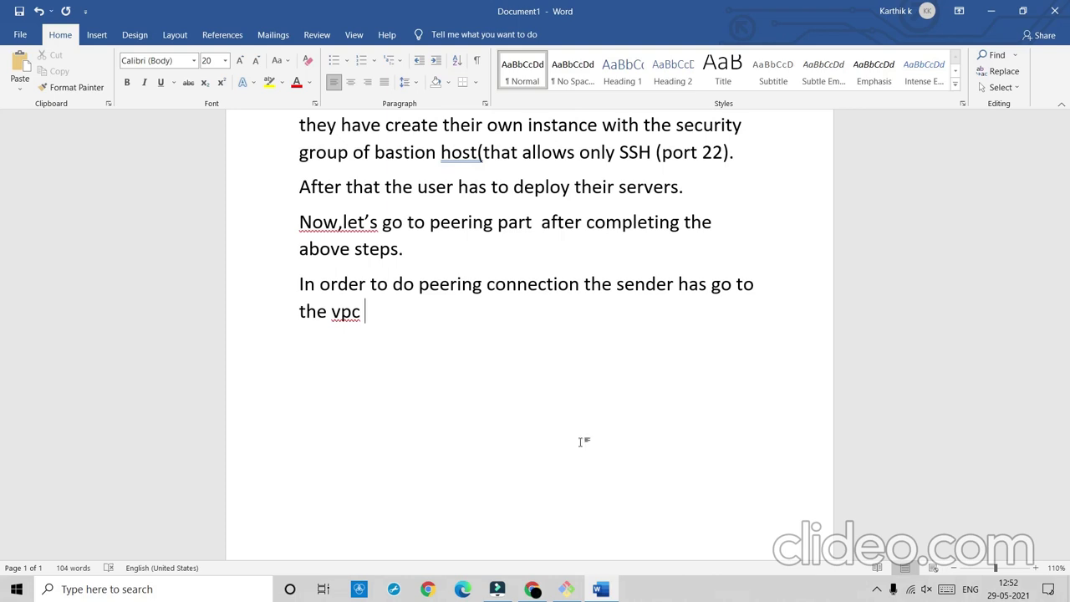
pyautogui.write('and ')
pyautogui.write('perr')
pyautogui.press('BackSpace')
pyautogui.press('BackSpace')
pyautogui.press('BackSpace')
pyautogui.press('BackSpace')
pyautogui.write('ind')
pyautogui.press('BackSpace')
pyautogui.write('side ')
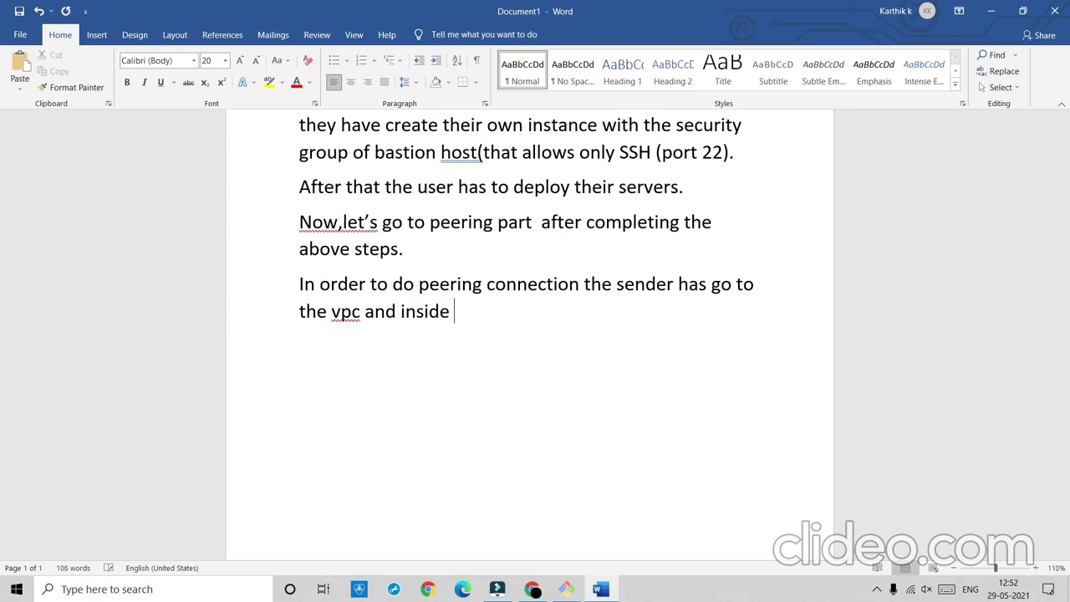
pyautogui.write('the vpc he g')
pyautogui.press('BackSpace')
pyautogui.write('has ')
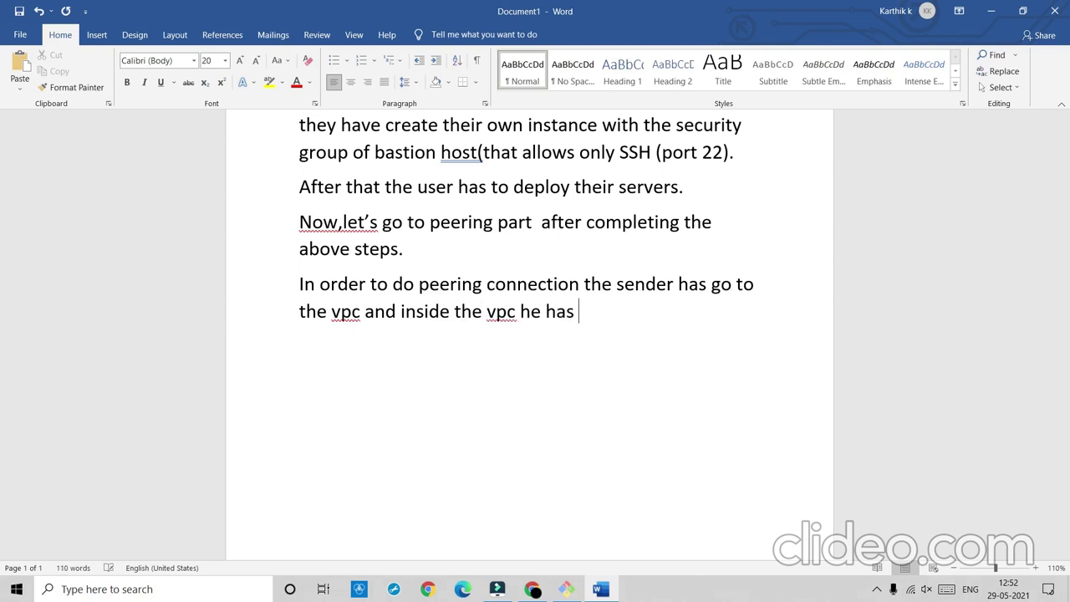
# - Finish the peering paragraph with "to go to the peering connections."
pyautogui.write('to go to tg')
pyautogui.press('BackSpace')
pyautogui.write('he vp')
pyautogui.press('BackSpace')
pyautogui.press('BackSpace')
pyautogui.write('peering connection')
pyautogui.press('BackSpace')
pyautogui.write('nnections.')
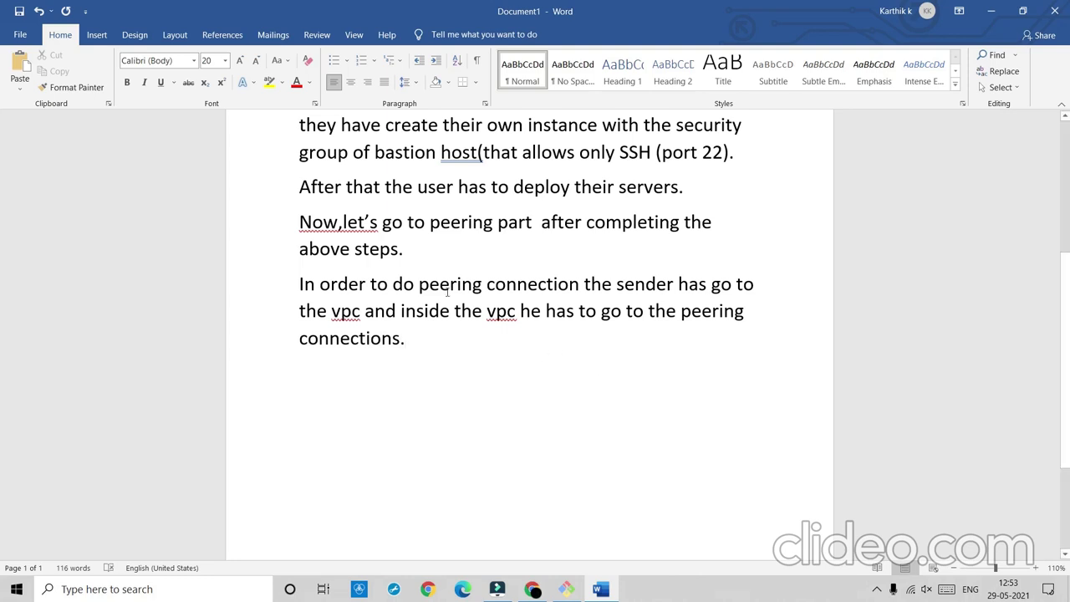
# - Delete the paragraphs from "Now,in order to do peering" through "above steps." and number the remaining peering instruction "1."
pyautogui.click(413, 257)
pyautogui.hotkey('shift', 'Up')
pyautogui.hotkey('shift', 'Up')
pyautogui.hotkey('shift', 'Up')
pyautogui.hotkey('shift', 'Up')
pyautogui.hotkey('shift', 'Up')
pyautogui.hotkey('shift', 'Up')
pyautogui.hotkey('shift', 'Up')
pyautogui.hotkey('shift', 'Up')
pyautogui.hotkey('shift', 'Up')
pyautogui.hotkey('shift', 'Up')
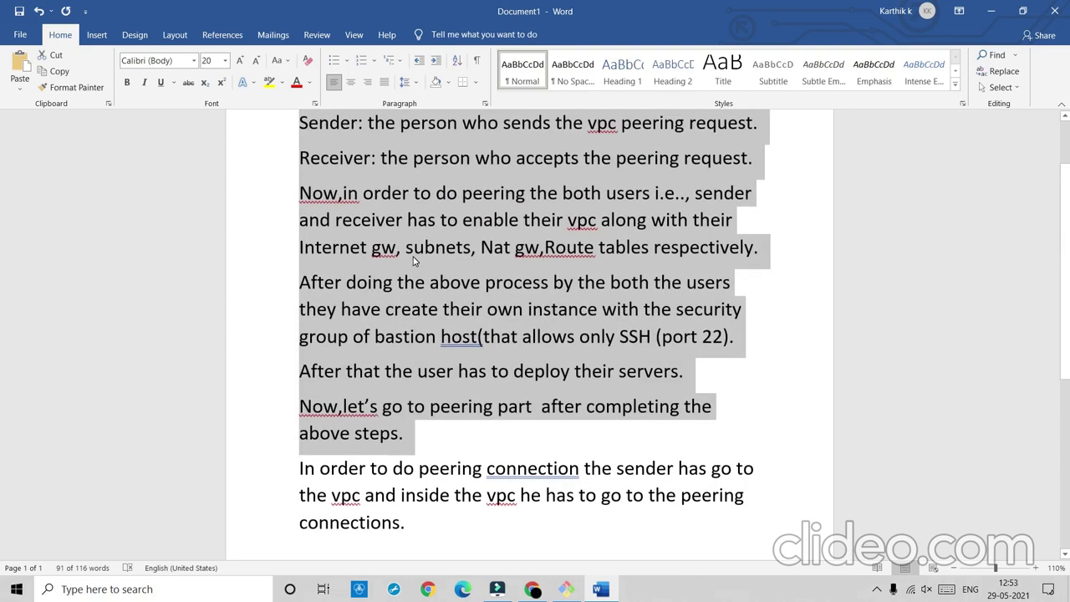
pyautogui.hotkey('shift', 'Down')
pyautogui.hotkey('shift', 'Down')
pyautogui.press('Delete')
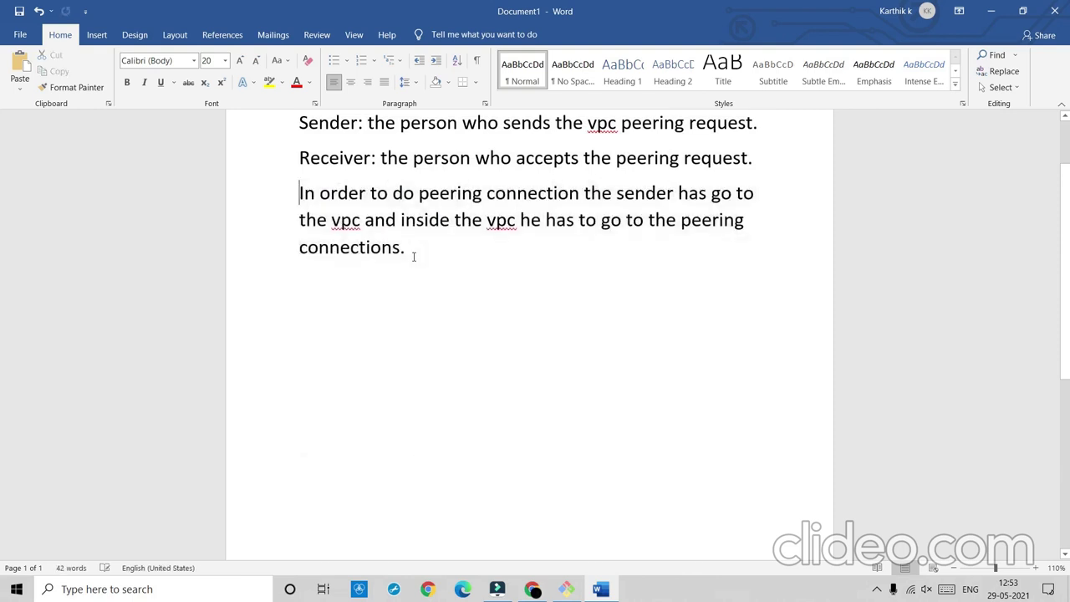
pyautogui.write('1')
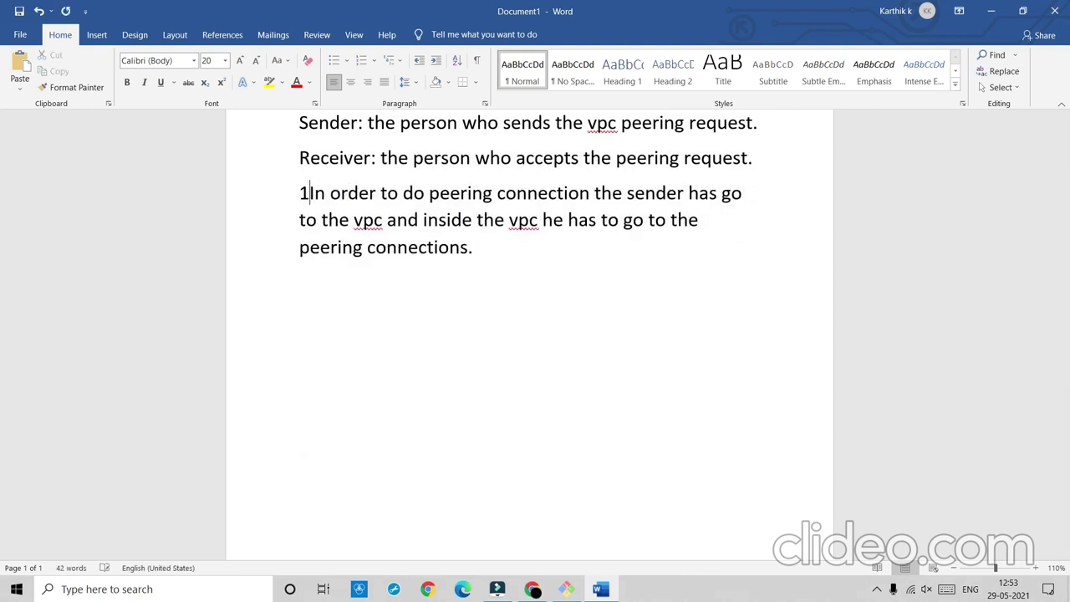
pyautogui.write('.')
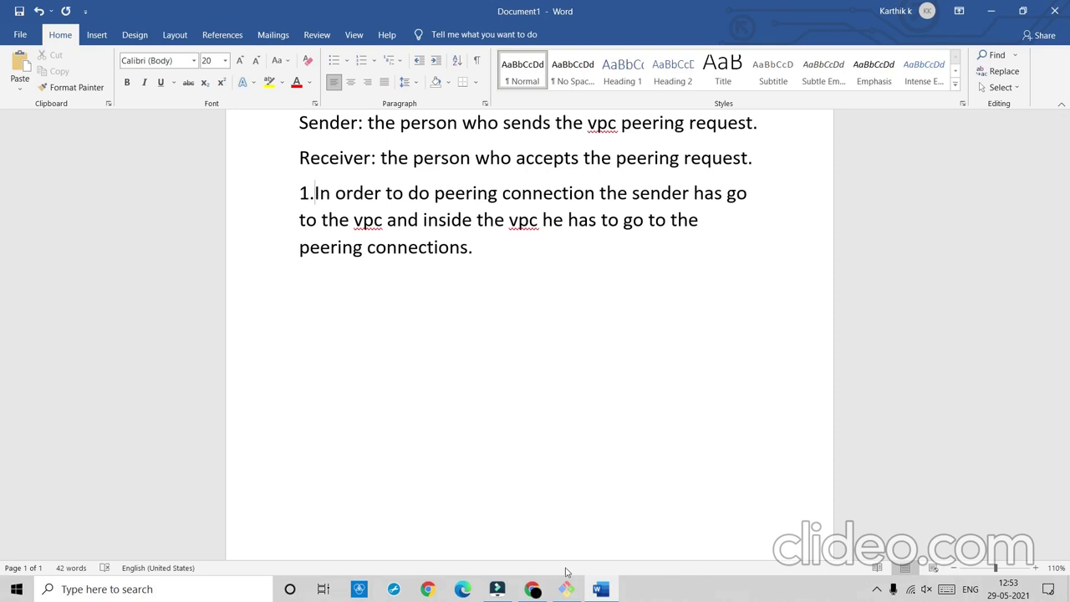
# - Switch to Chrome and start creating a peering connection with the name tag "peering" and receiver_vpc as the requester VPC
pyautogui.click(532, 589)
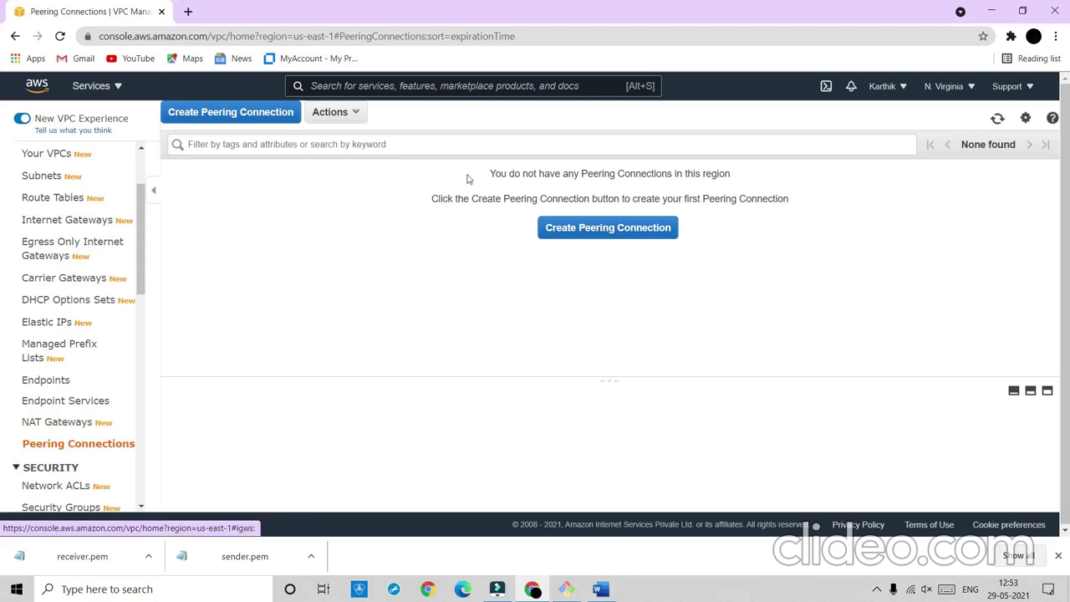
pyautogui.click(586, 229)
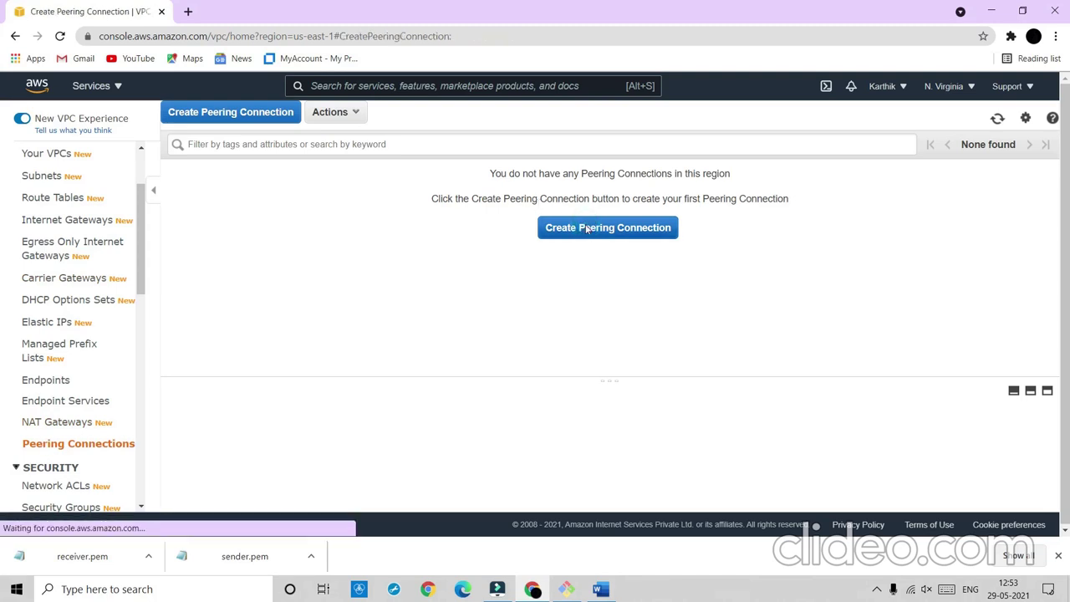
pyautogui.click(270, 197)
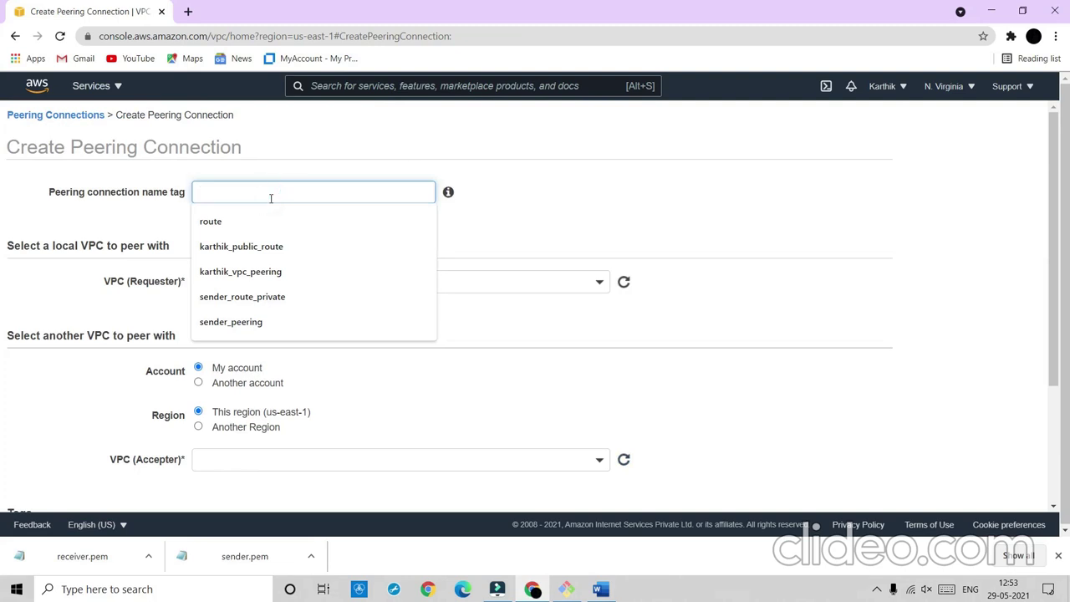
pyautogui.write('peering')
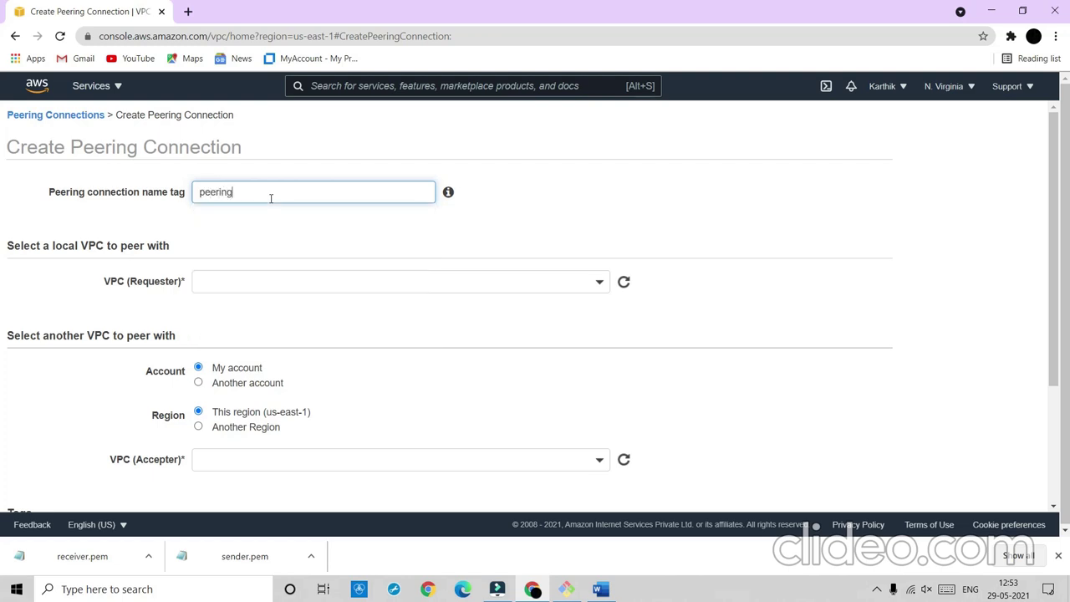
pyautogui.click(321, 284)
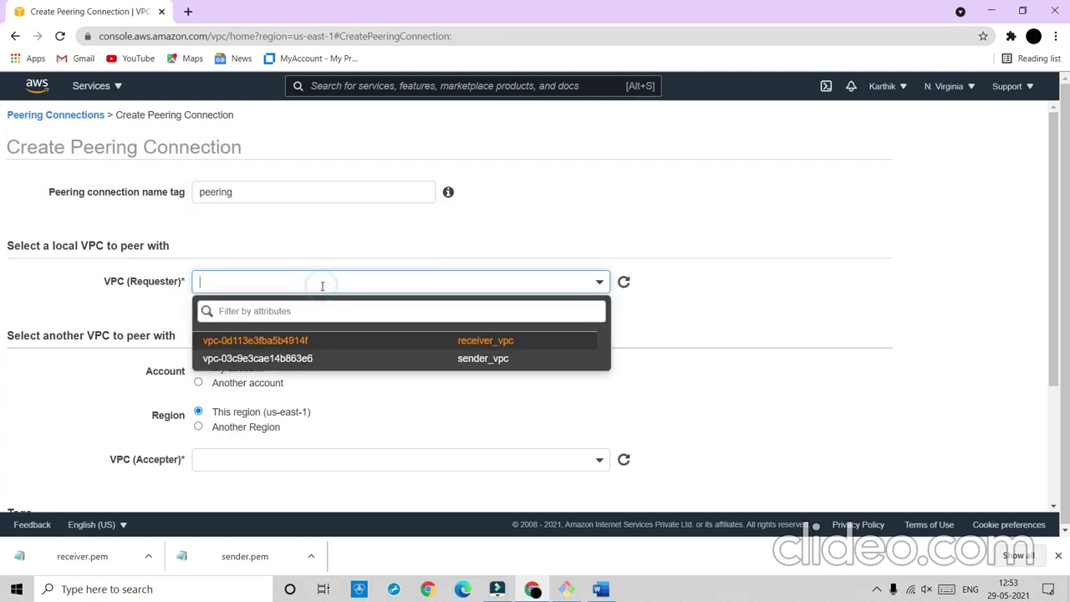
pyautogui.click(329, 338)
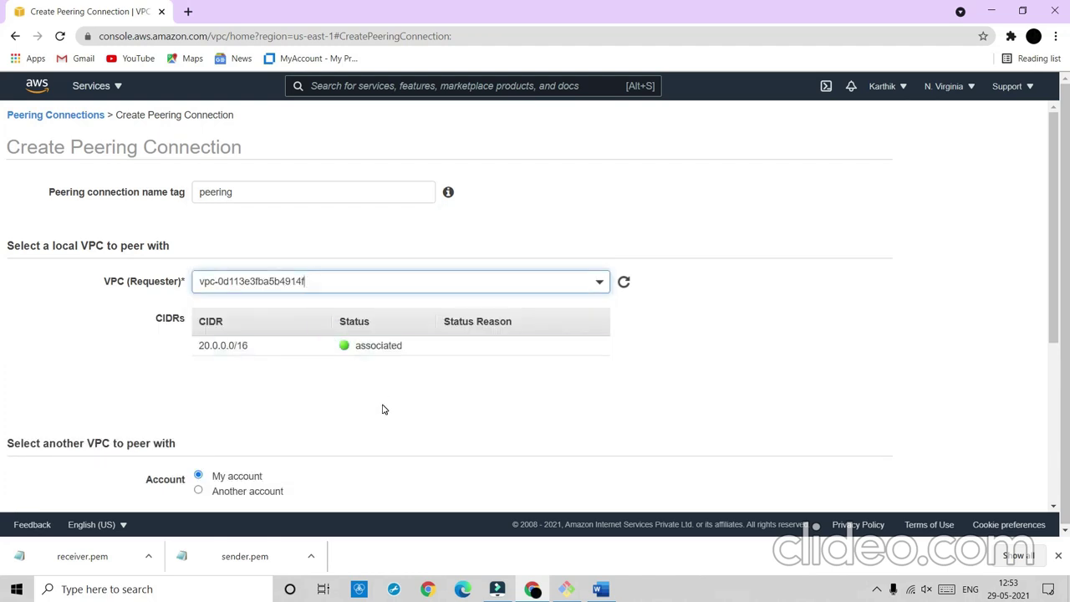
# - Set sender_vpc as the requester VPC and receiver_vpc as the accepter VPC of the peering connection
pyautogui.scroll(-2, 384, 409)
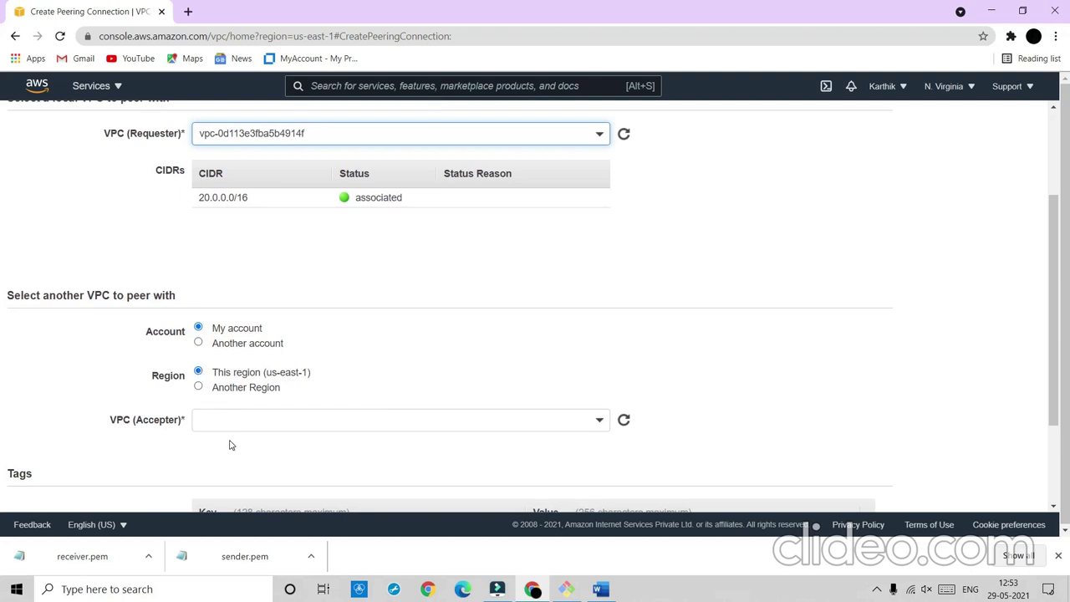
pyautogui.click(600, 420)
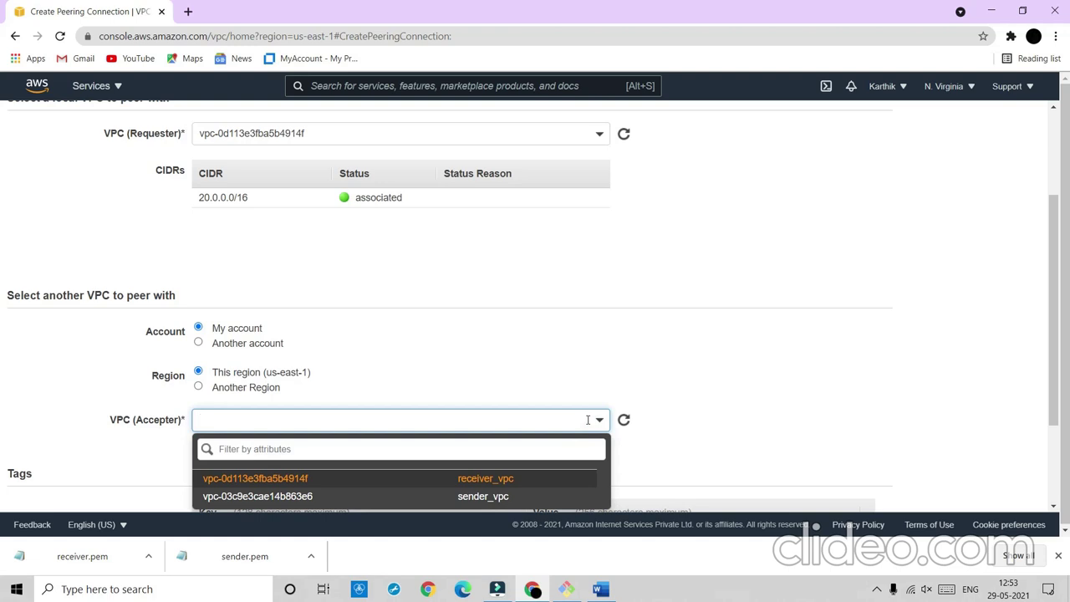
pyautogui.click(542, 279)
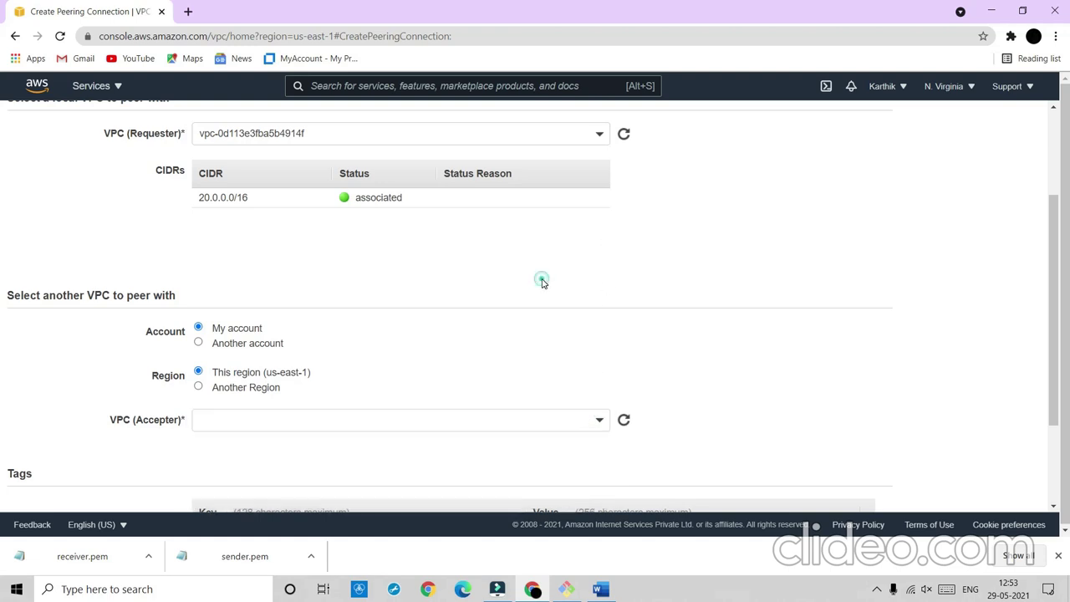
pyautogui.click(593, 144)
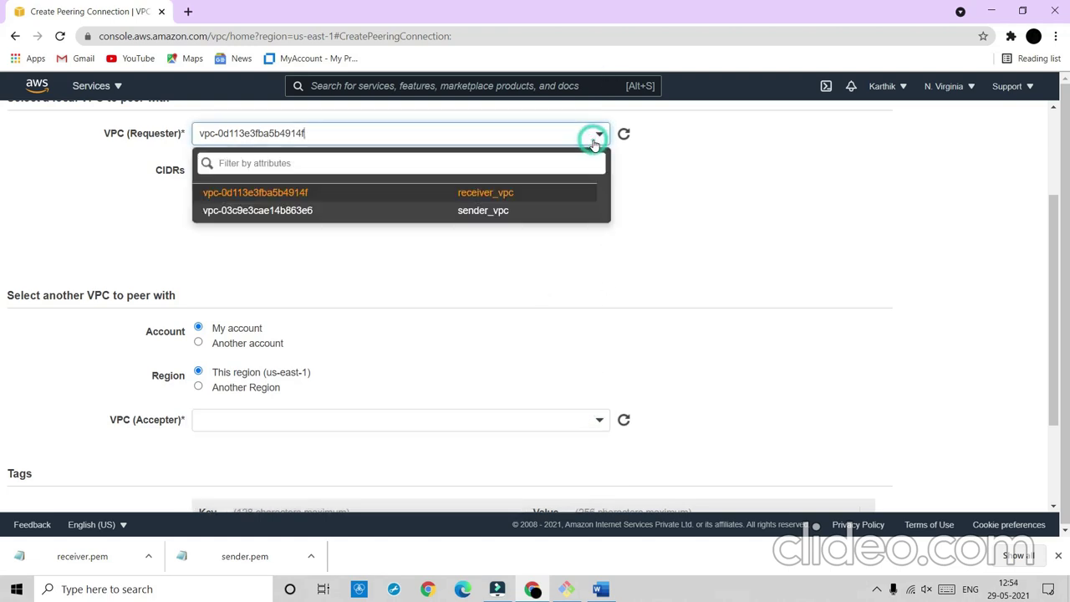
pyautogui.click(535, 210)
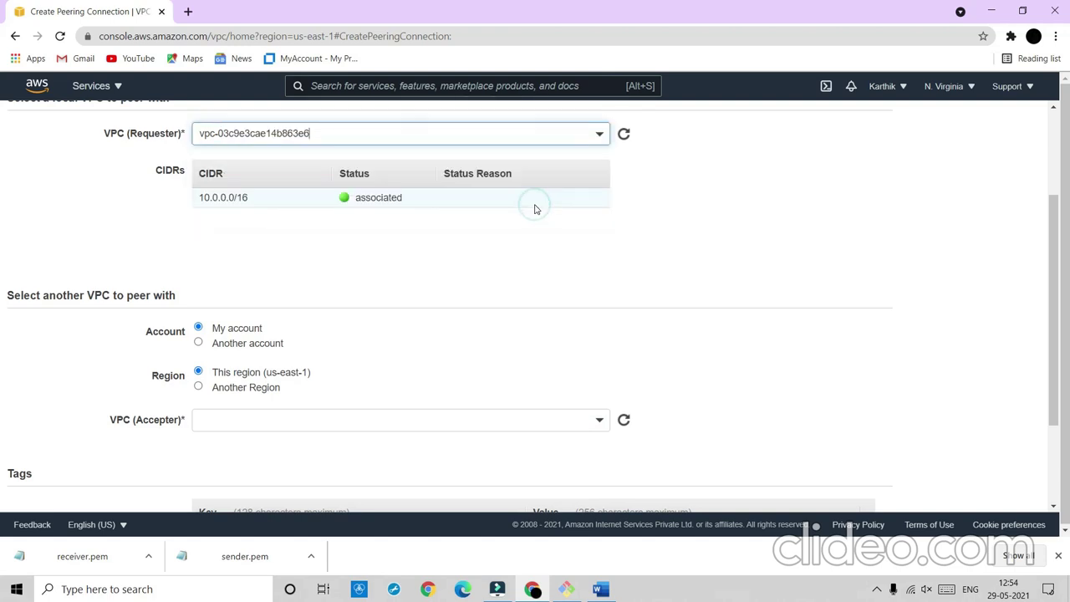
pyautogui.click(600, 426)
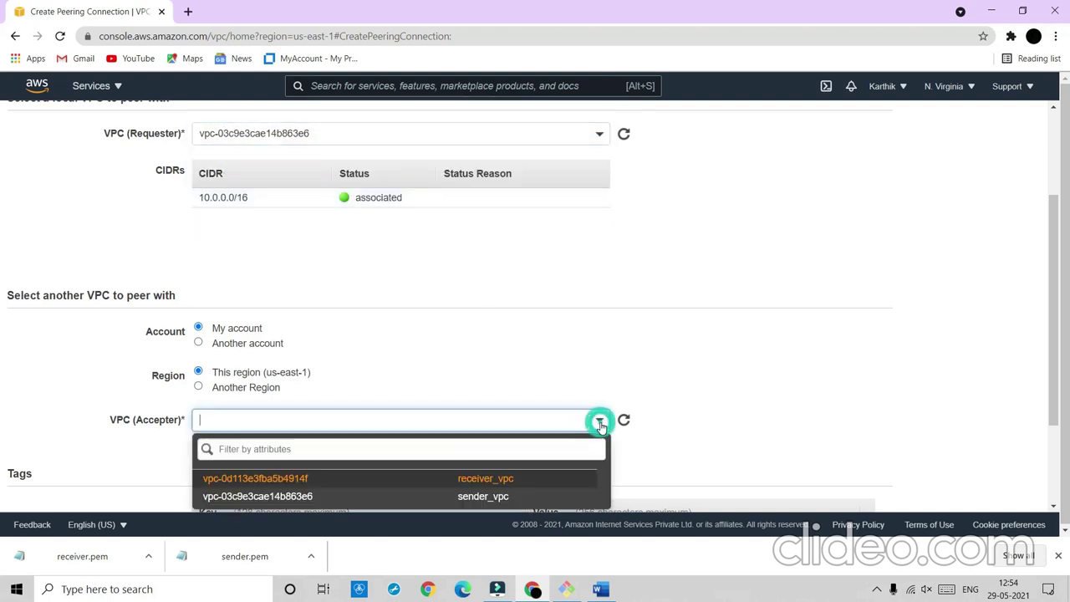
pyautogui.click(535, 483)
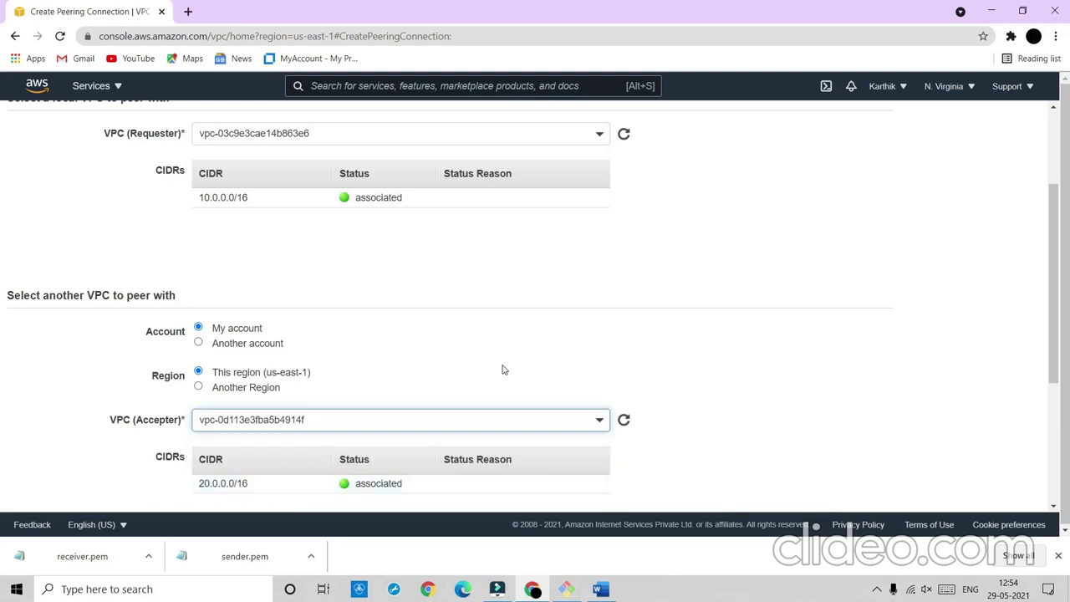
# - Create the peering connection with these settings and return to the peering connections list
pyautogui.scroll(-1, 504, 369)
pyautogui.scroll(-3, 504, 369)
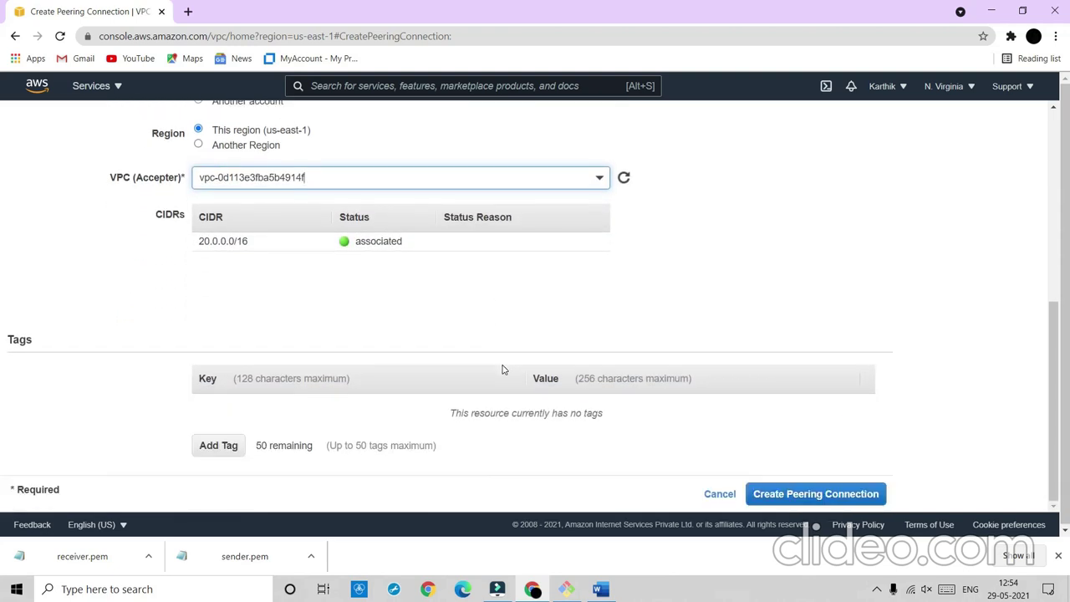
pyautogui.click(786, 492)
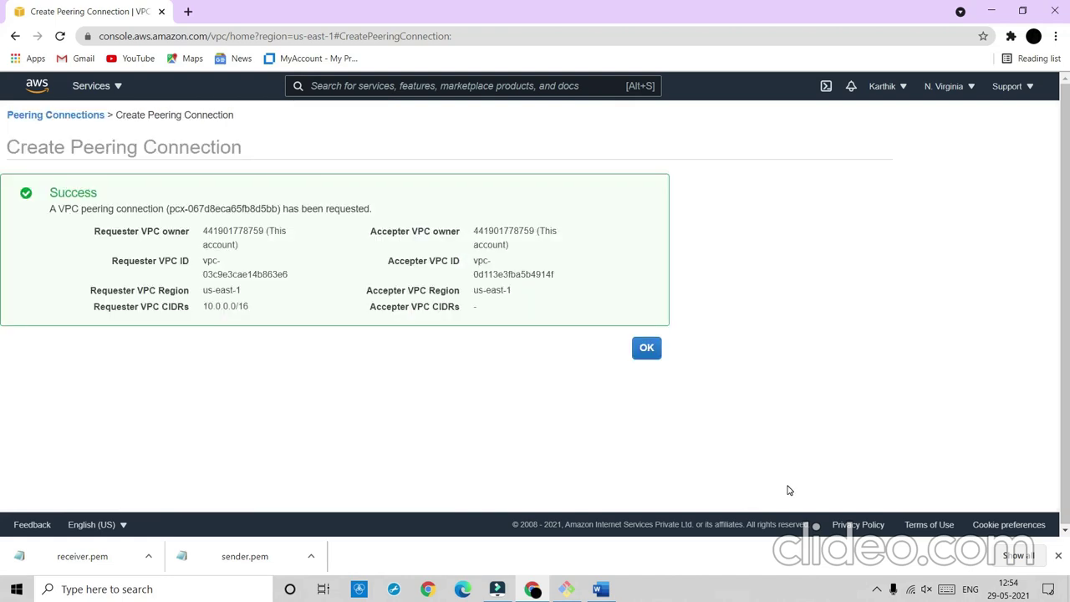
pyautogui.click(646, 346)
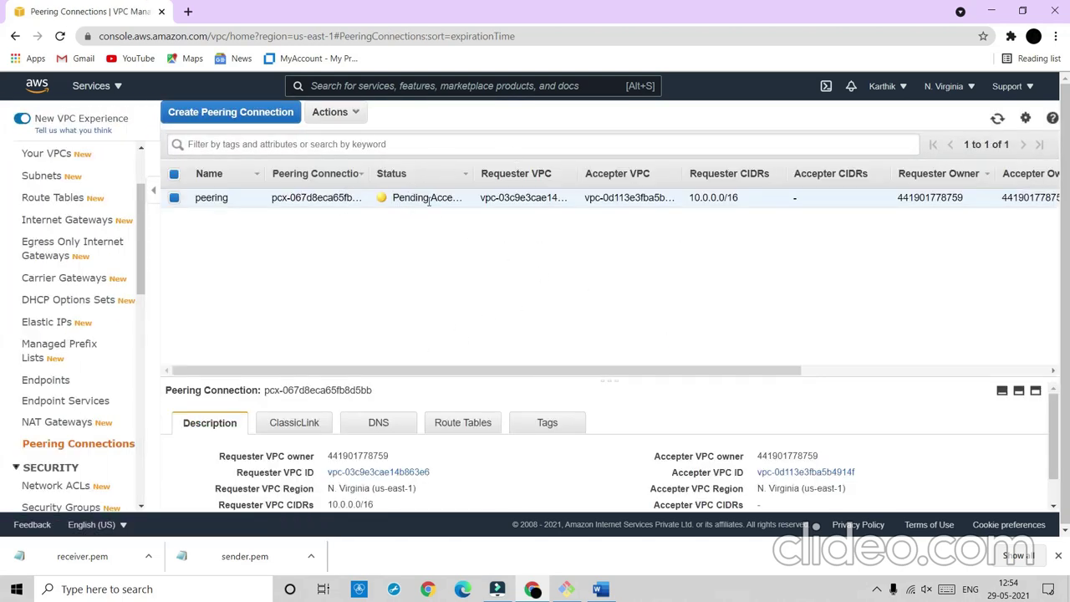
# - Switch to Word and add the paragraph "2.the sender has to wait for receiver in order to accept his request." below instruction 1
pyautogui.click(600, 590)
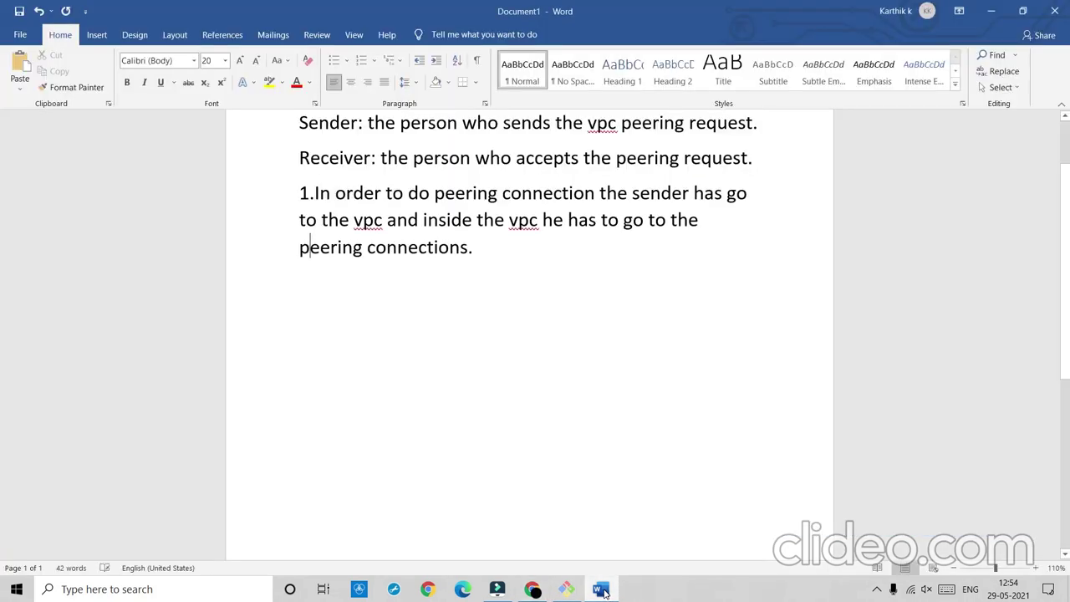
pyautogui.press('End')
pyautogui.press('Return')
pyautogui.write('2.the ')
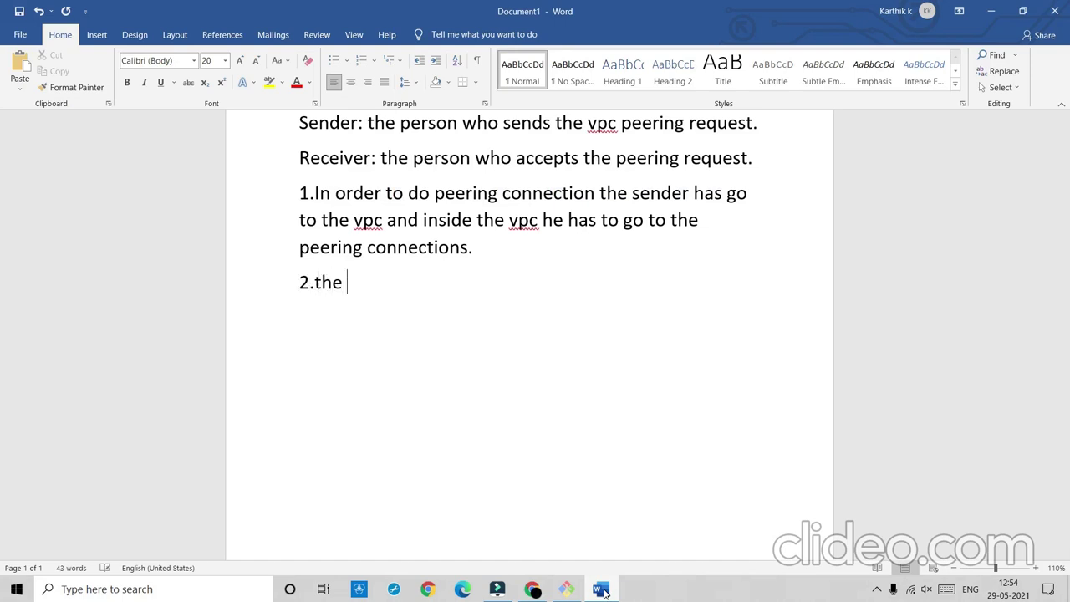
pyautogui.write('sender has to wait for ')
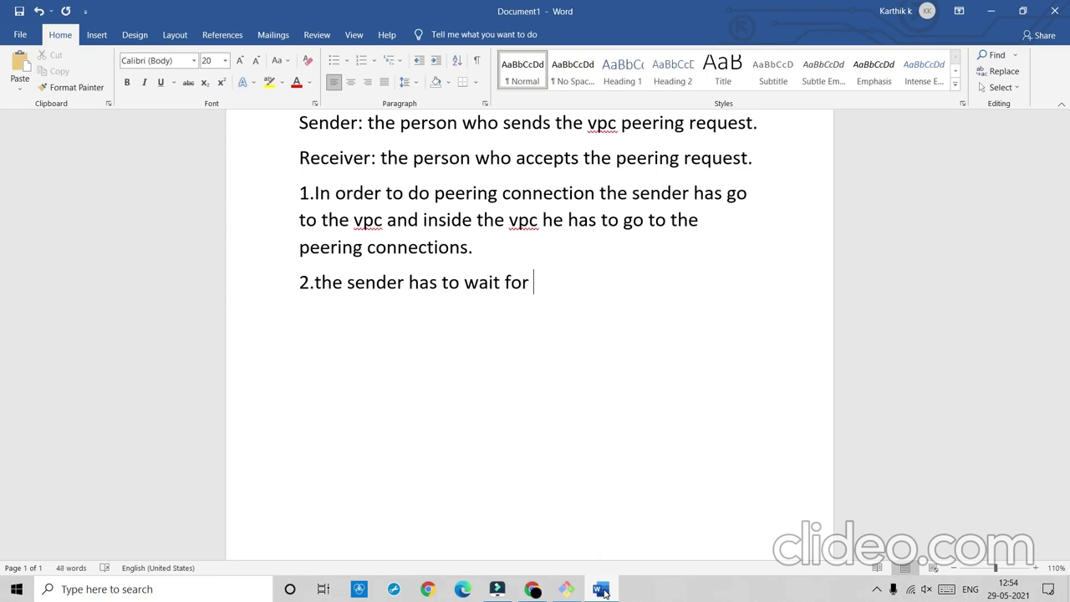
pyautogui.write('receiver in ')
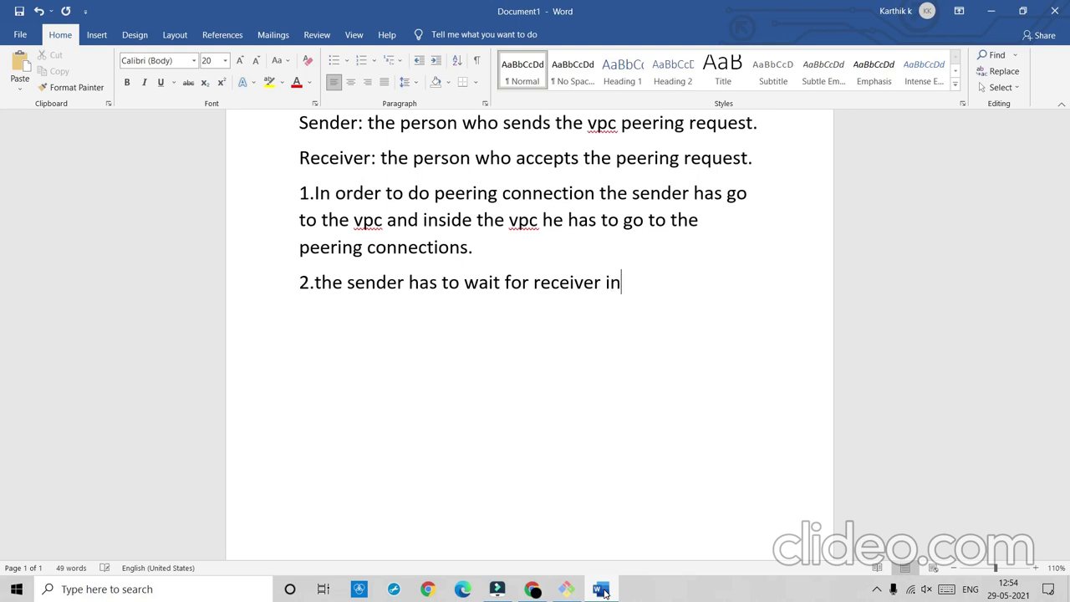
pyautogui.write('order to ')
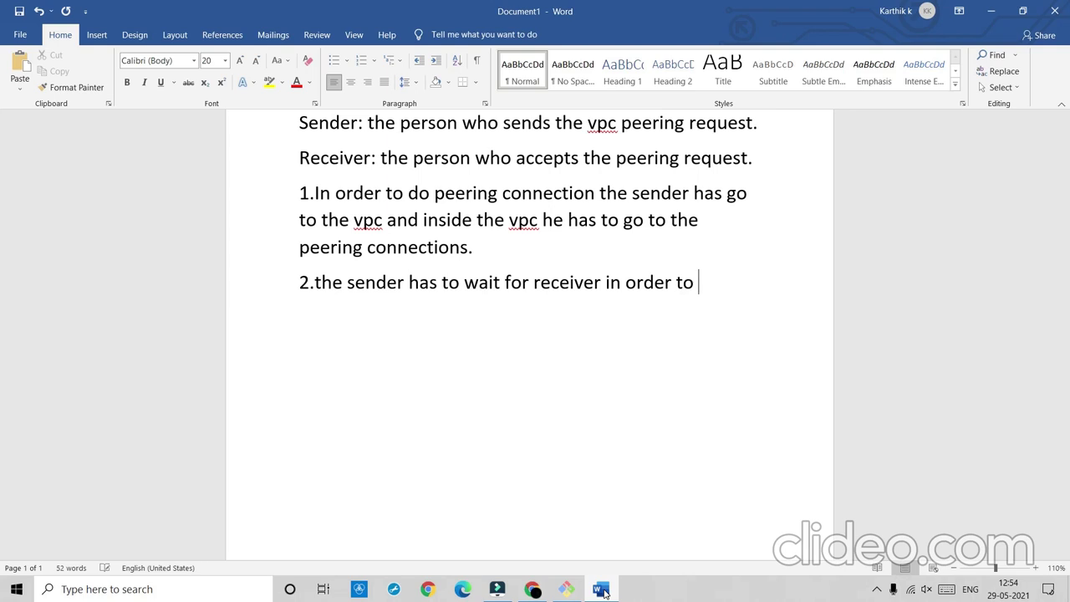
pyautogui.write('accept his')
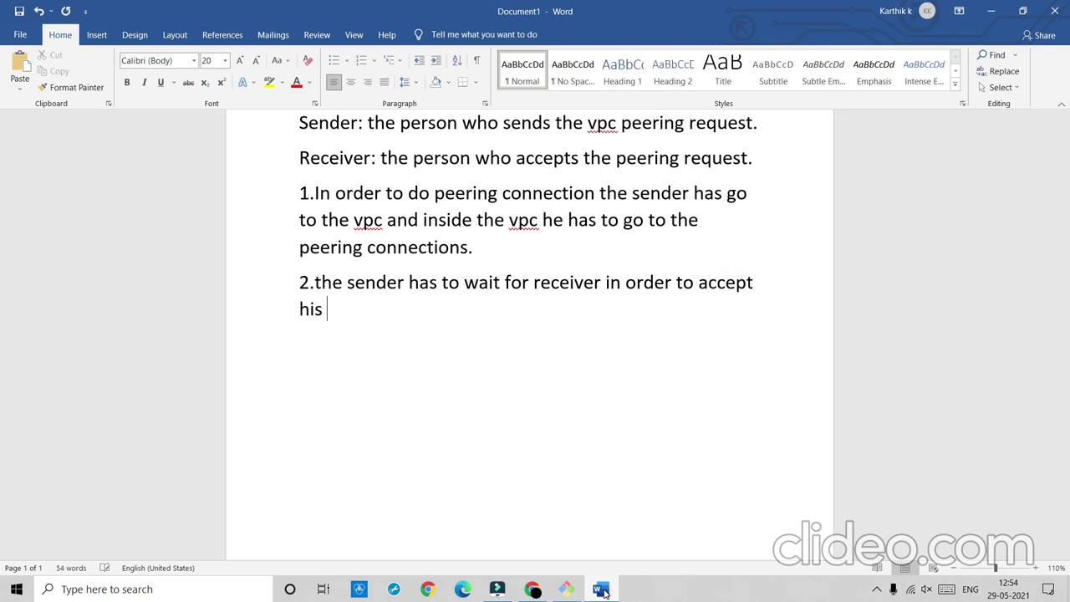
pyautogui.write(' request')
pyautogui.press('Return')
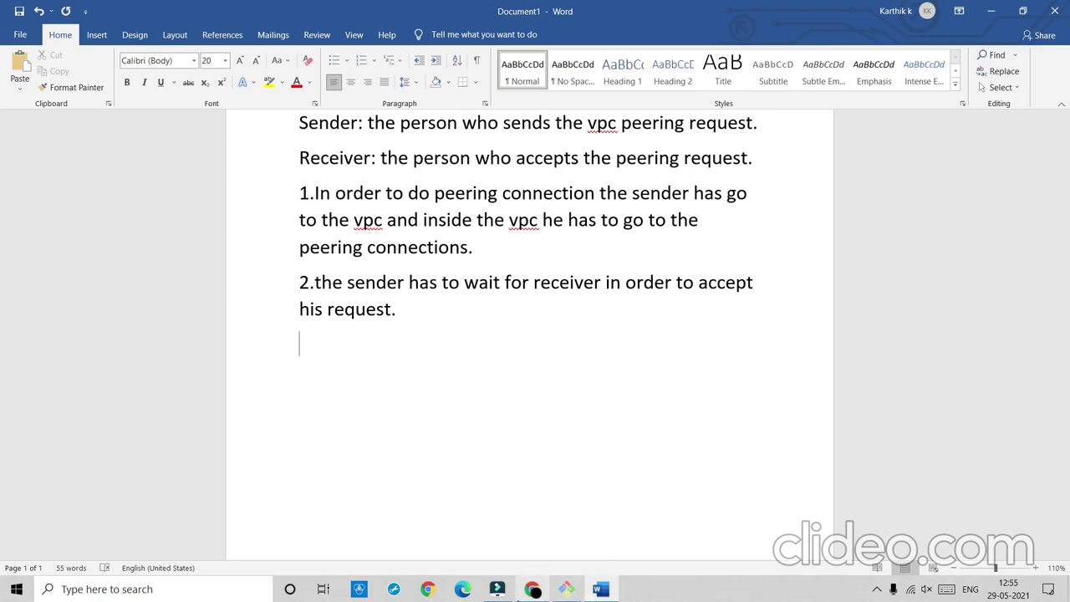
# - Switch to Chrome and accept the request of the "peering" VPC peering connection
pyautogui.click(519, 591)
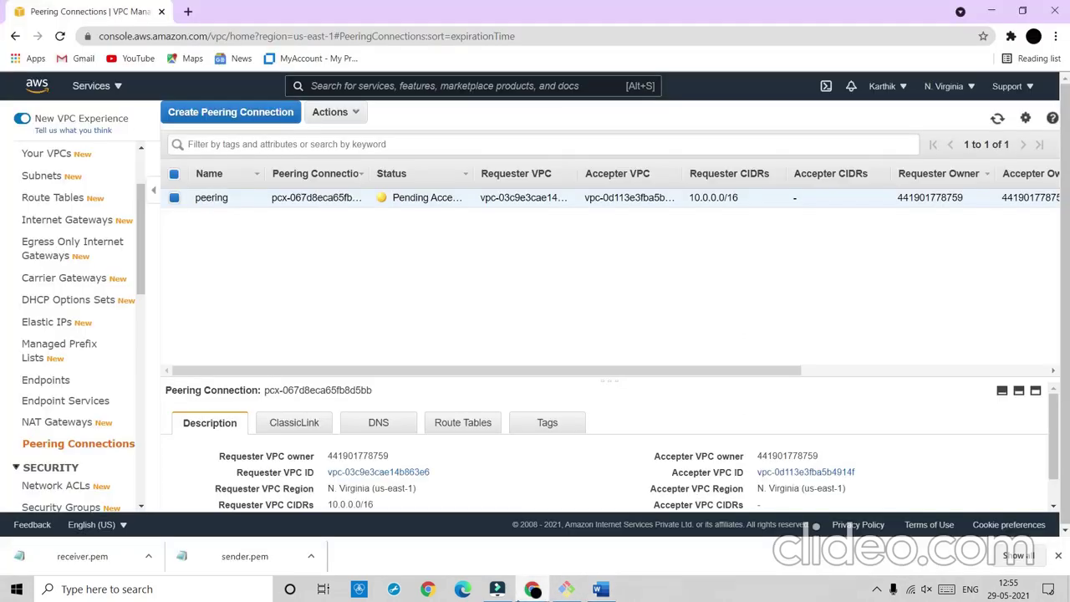
pyautogui.click(334, 118)
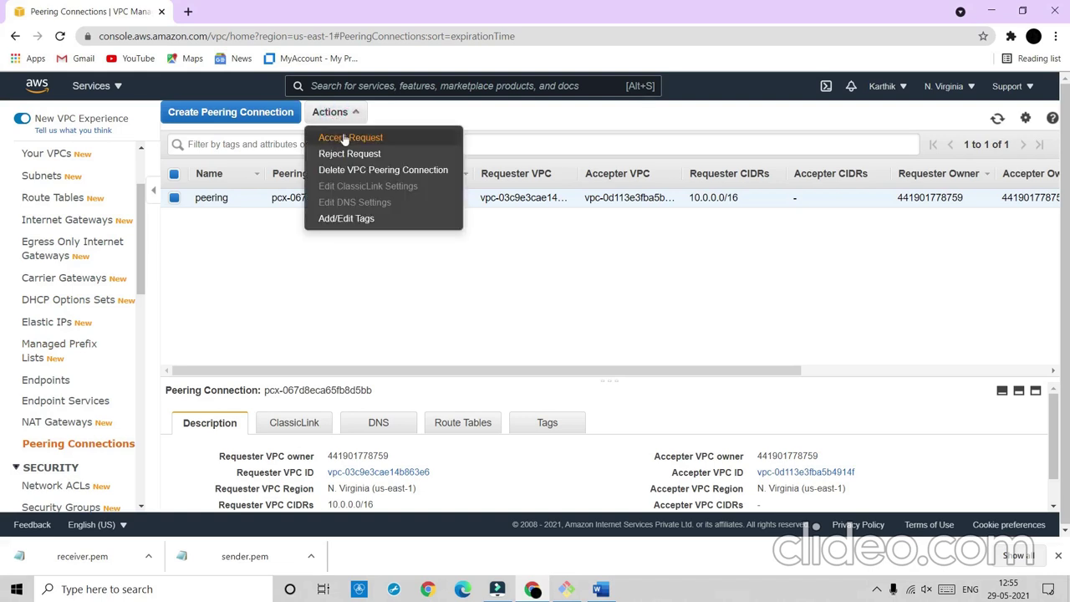
pyautogui.click(346, 139)
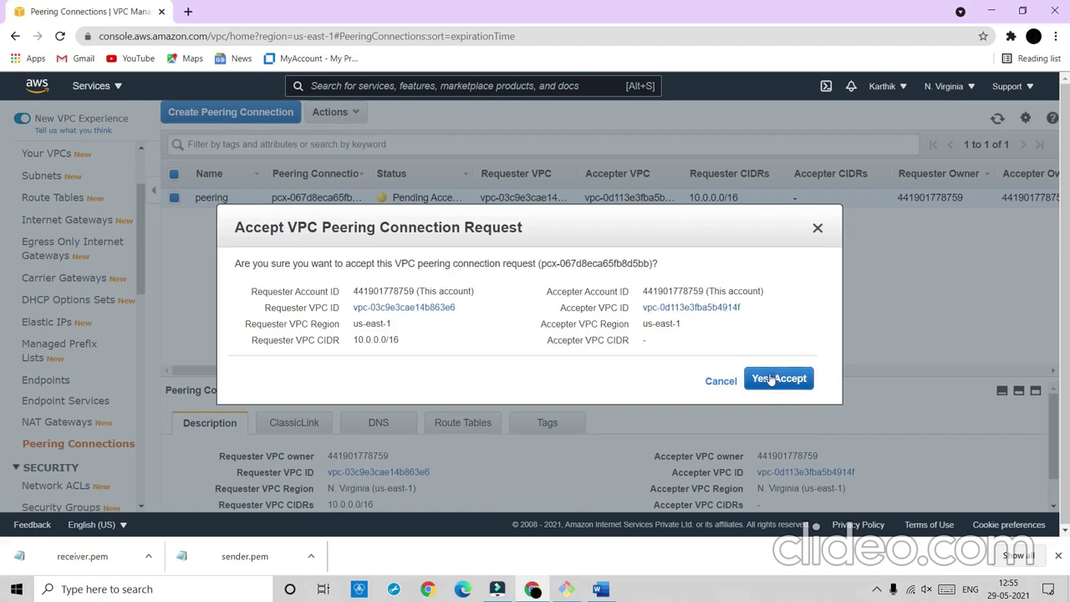
pyautogui.click(771, 380)
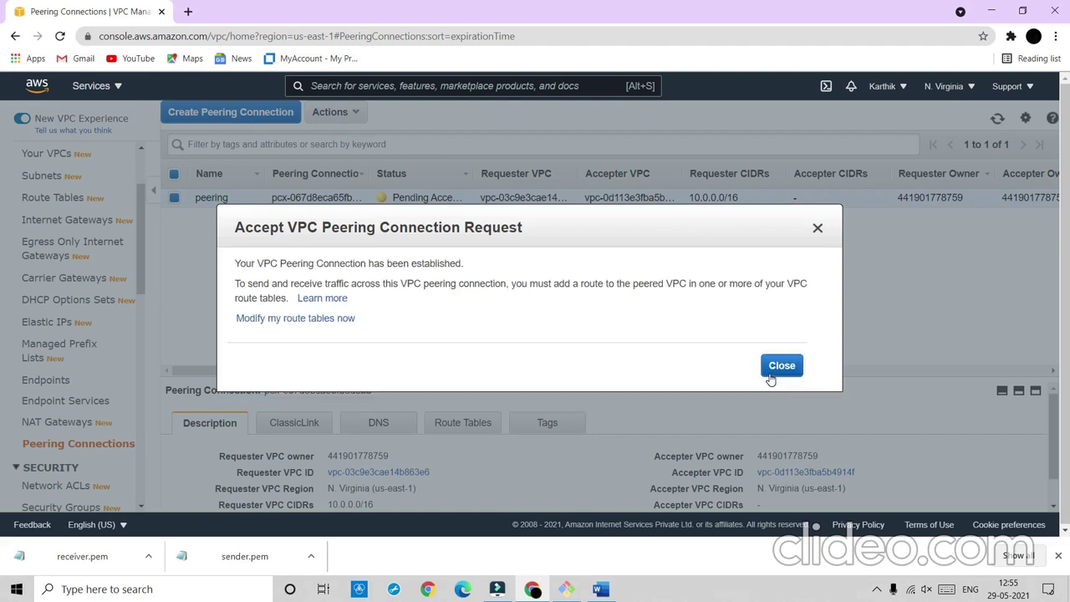
pyautogui.click(781, 367)
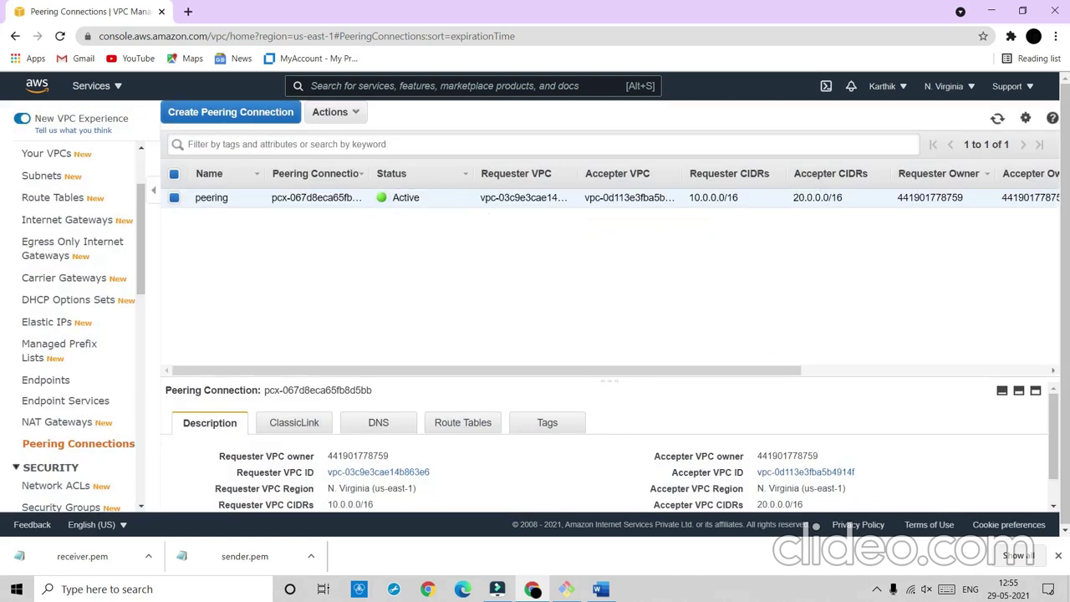
# - Switch to Word and start the third instruction with "3.After accepting the request"
pyautogui.click(599, 590)
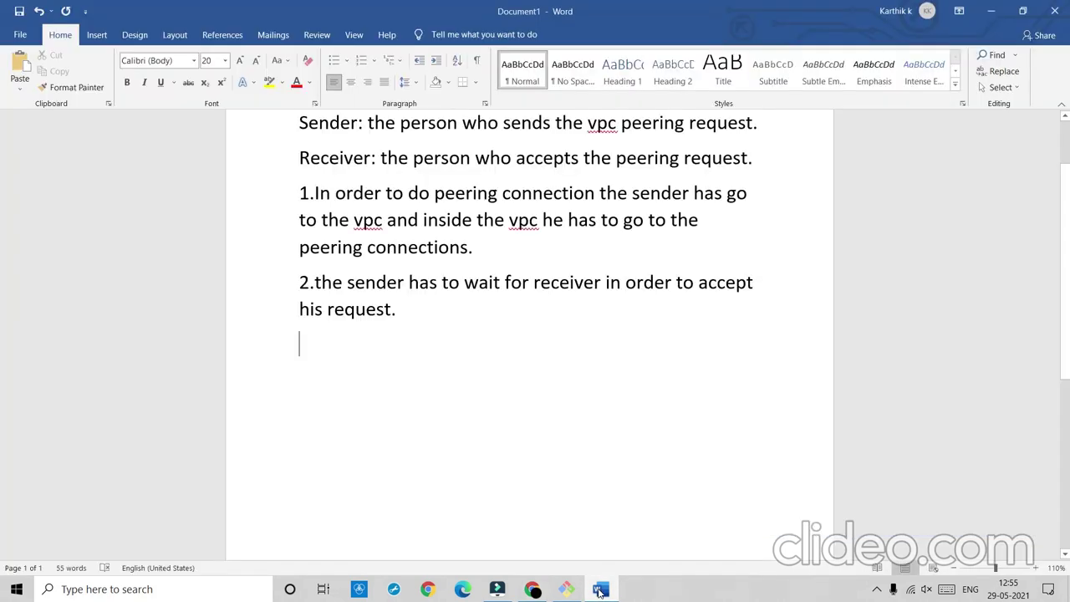
pyautogui.write('4')
pyautogui.press('BackSpace')
pyautogui.write('3.')
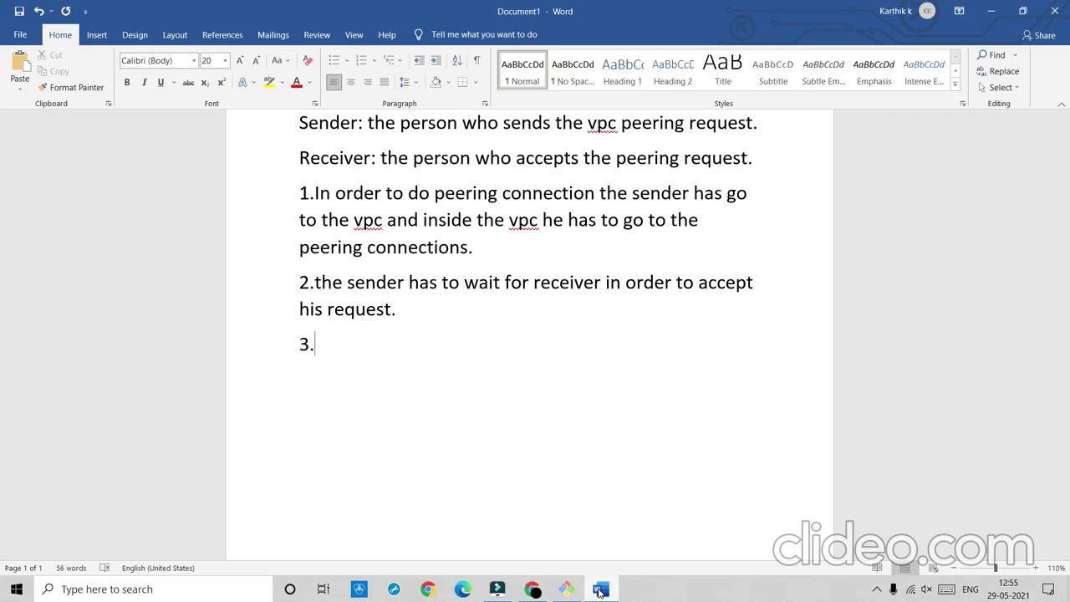
pyautogui.write('Af')
pyautogui.write('ter')
pyautogui.press('BackSpace')
pyautogui.write('er accep')
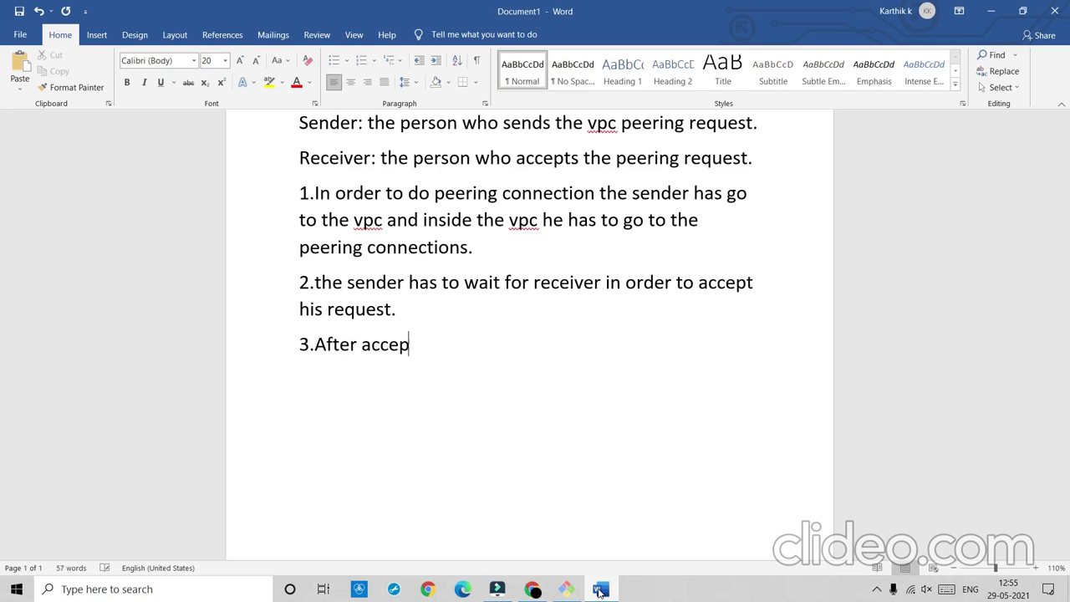
pyautogui.write('ting the request')
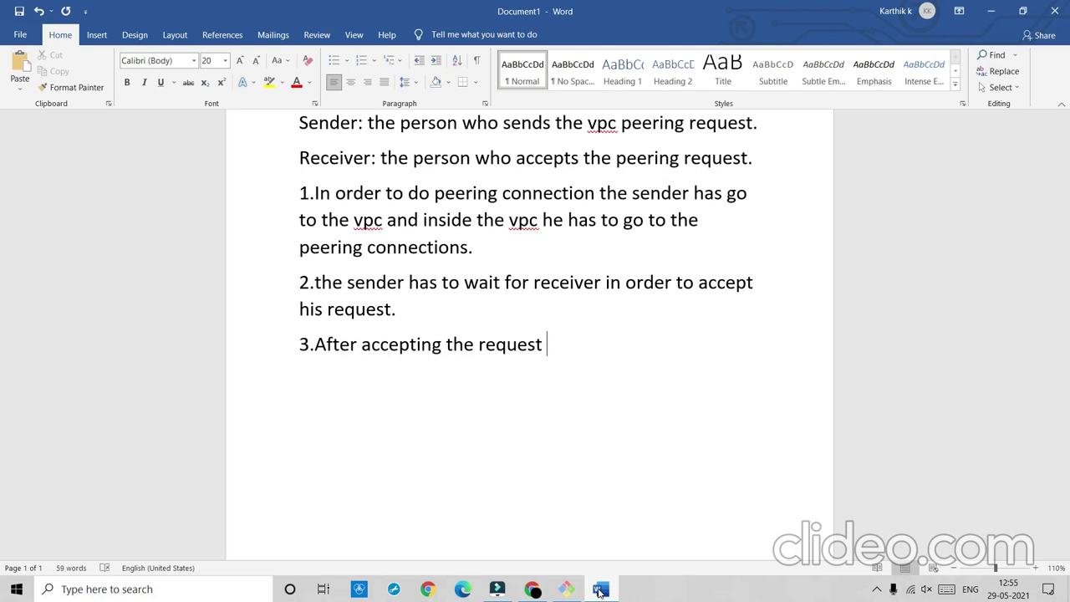
# - Extend instruction 3 with "by the receiver the sender get his status as"
pyautogui.write('the')
pyautogui.press('BackSpace')
pyautogui.press('BackSpace')
pyautogui.press('BackSpace')
pyautogui.write('bt')
pyautogui.press('BackSpace')
pyautogui.write('y the receiver the ')
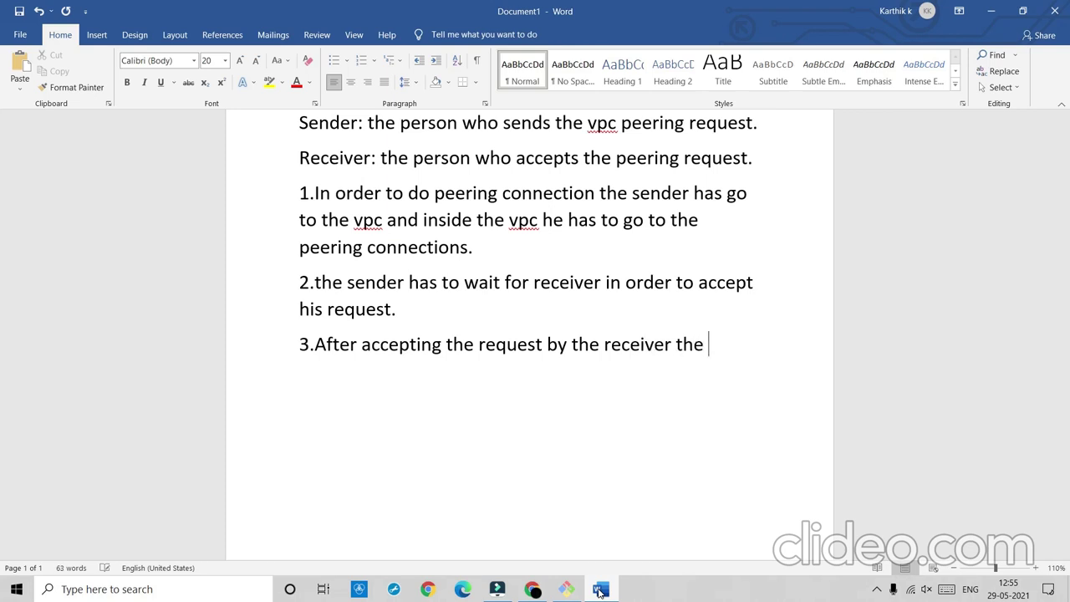
pyautogui.write('sender get th')
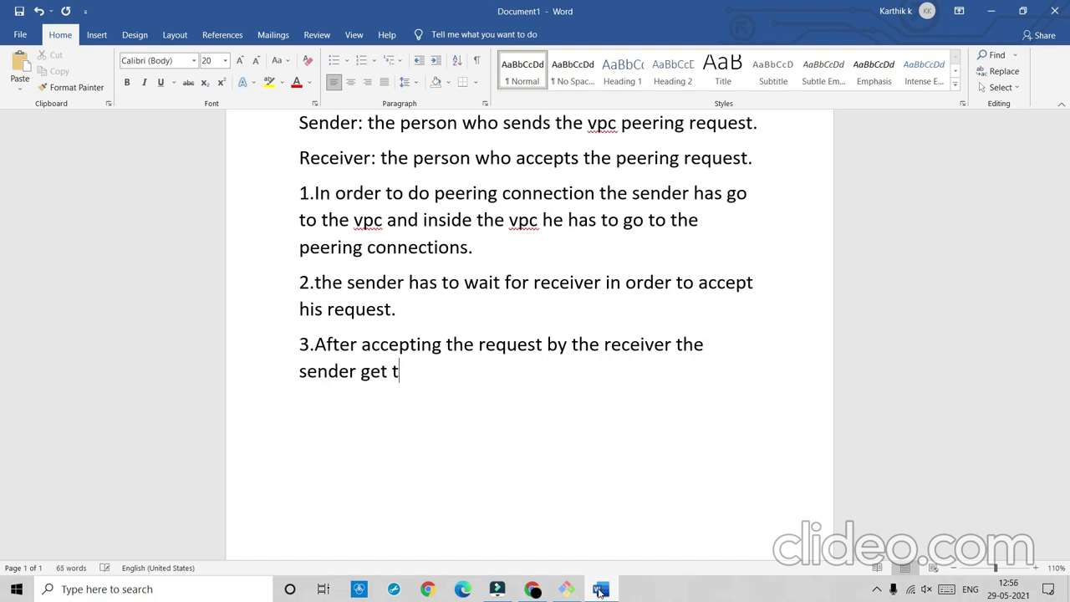
pyautogui.press('BackSpace')
pyautogui.press('BackSpace')
pyautogui.write('his status as')
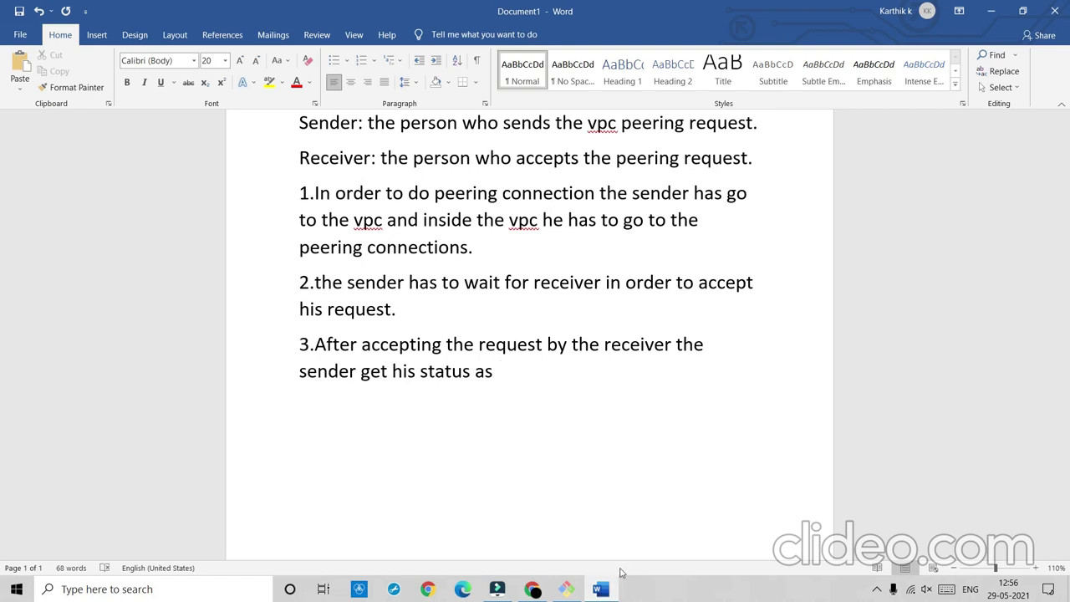
# - Check the peering connection's status in Chrome, then finish instruction 3 in Word with "Active." and start a new paragraph
pyautogui.click(532, 589)
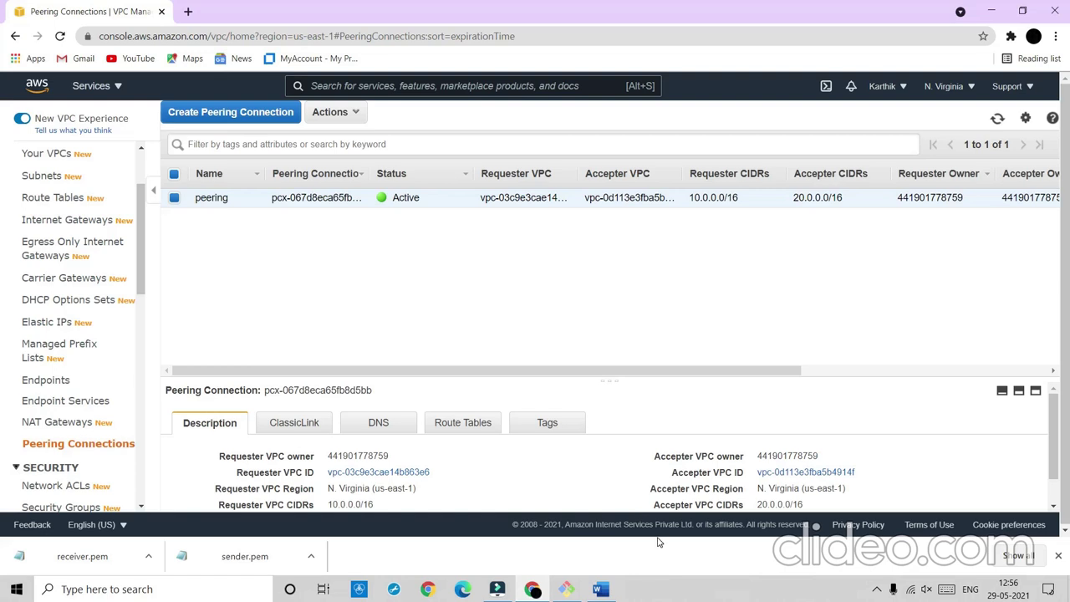
pyautogui.click(603, 589)
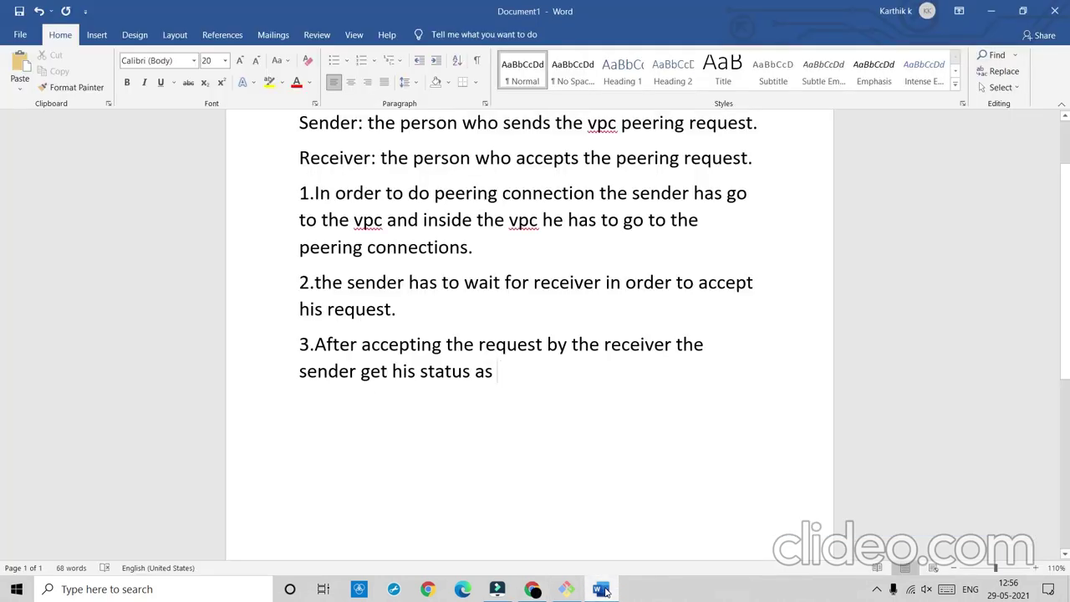
pyautogui.write('Act')
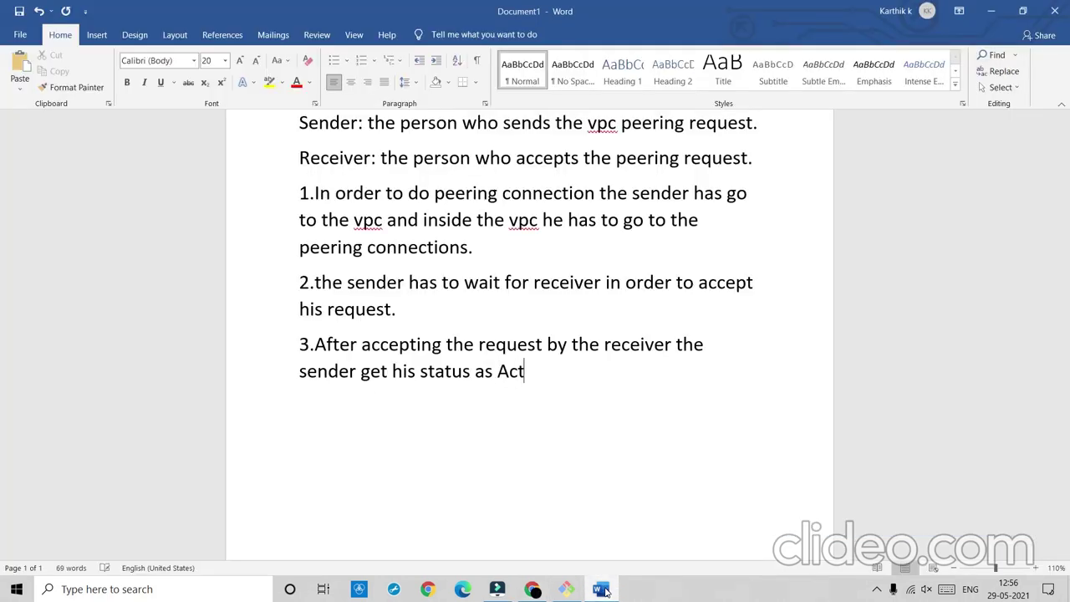
pyautogui.write('ive.')
pyautogui.press('Return')
# - Switch to Chrome and open the routes of the sender_public_route route table for editing
pyautogui.click(532, 589)
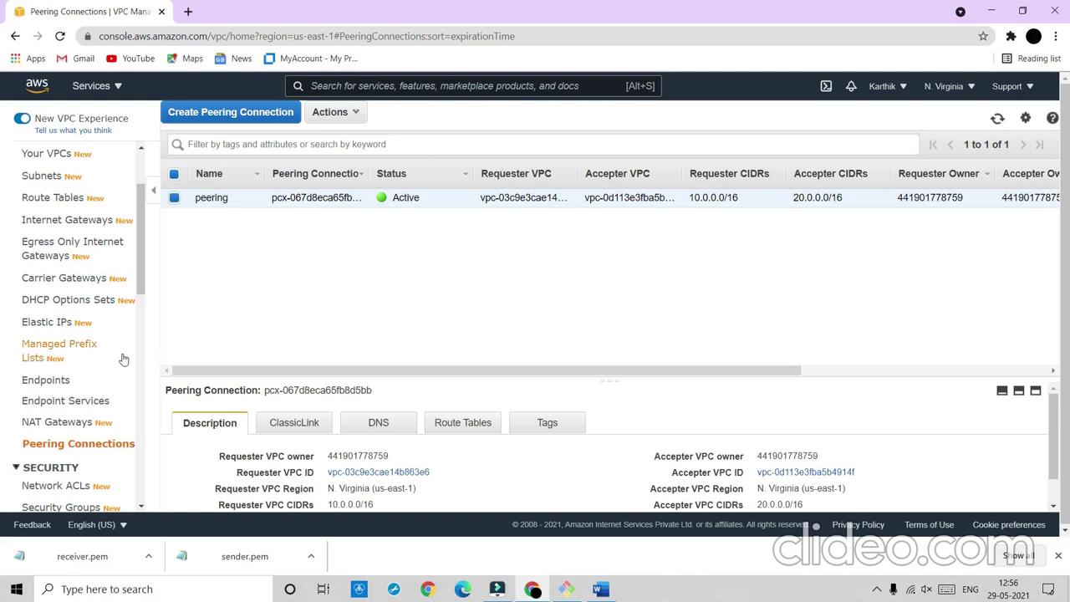
pyautogui.click(60, 199)
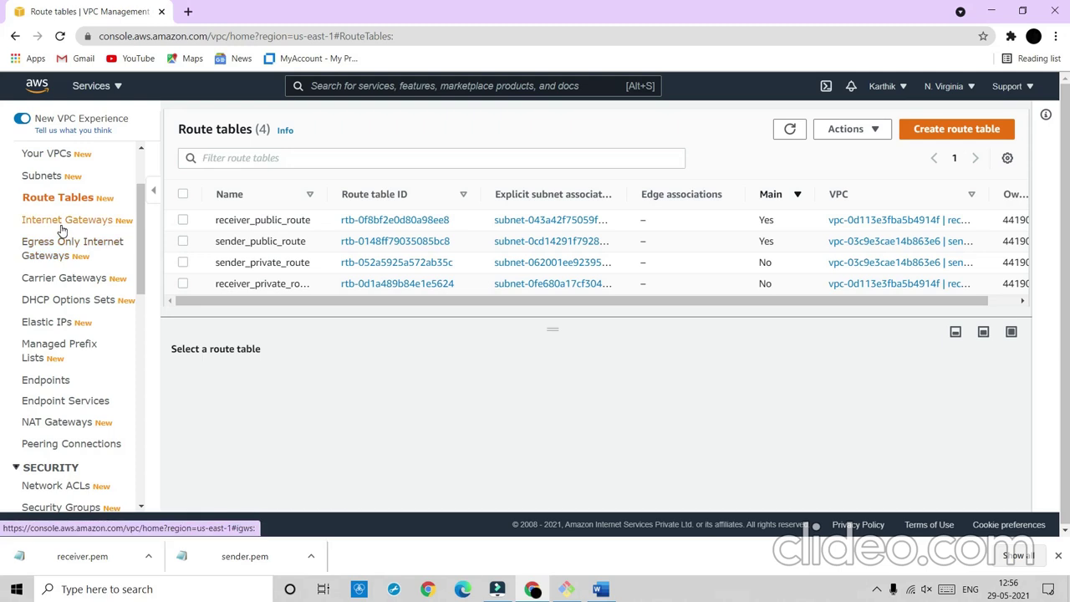
pyautogui.click(182, 242)
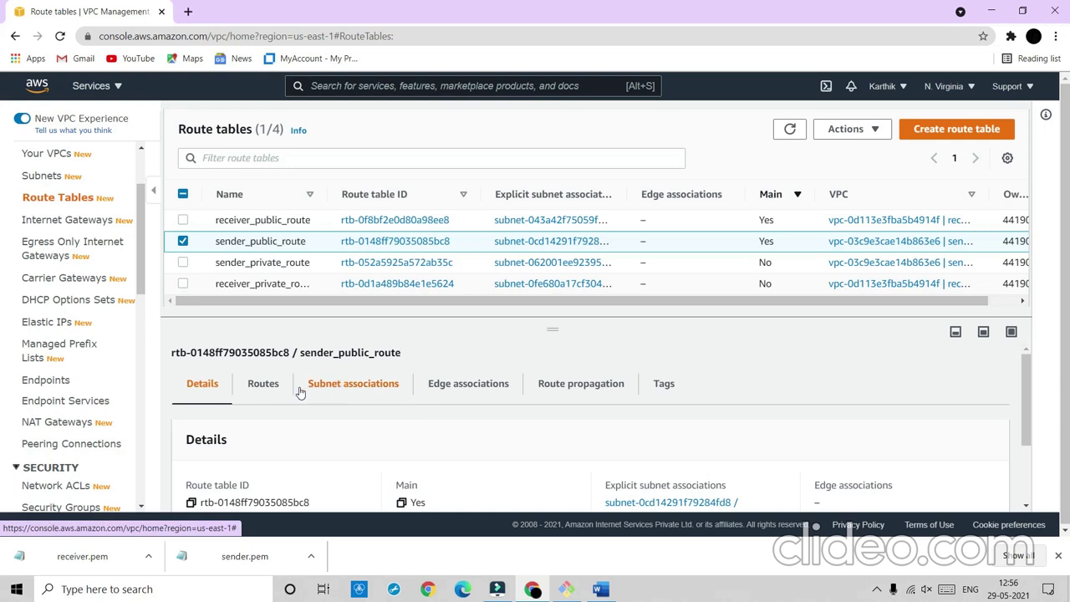
pyautogui.click(261, 384)
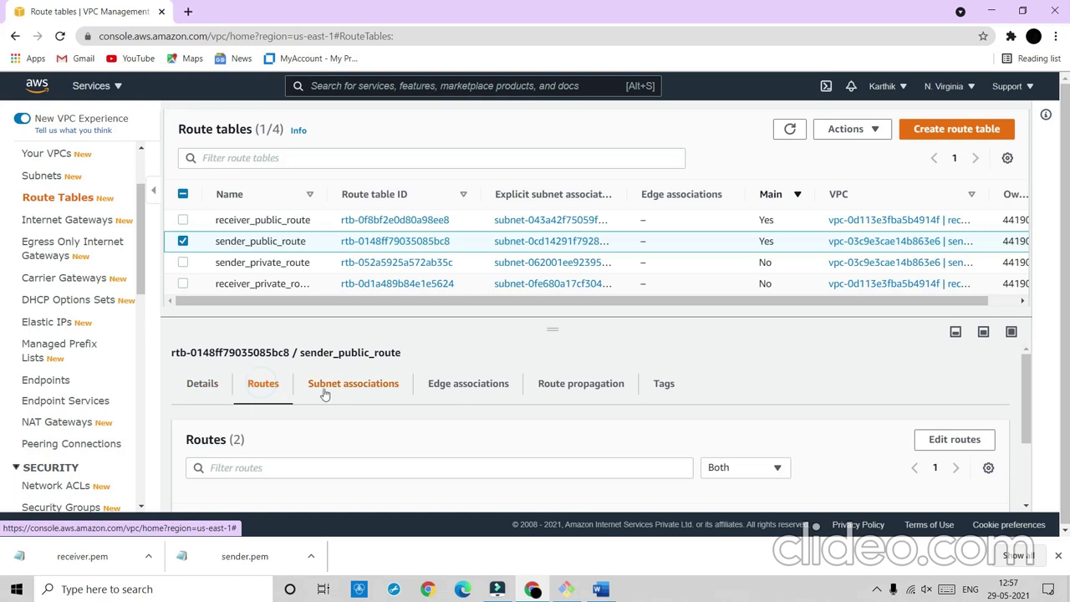
pyautogui.scroll(-2, 342, 409)
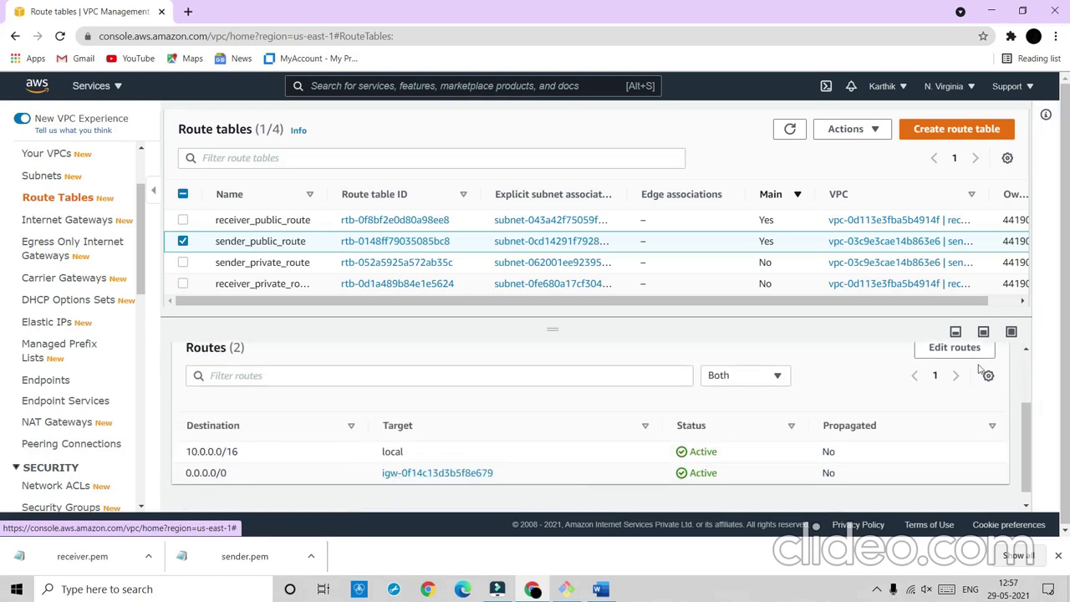
pyautogui.click(954, 348)
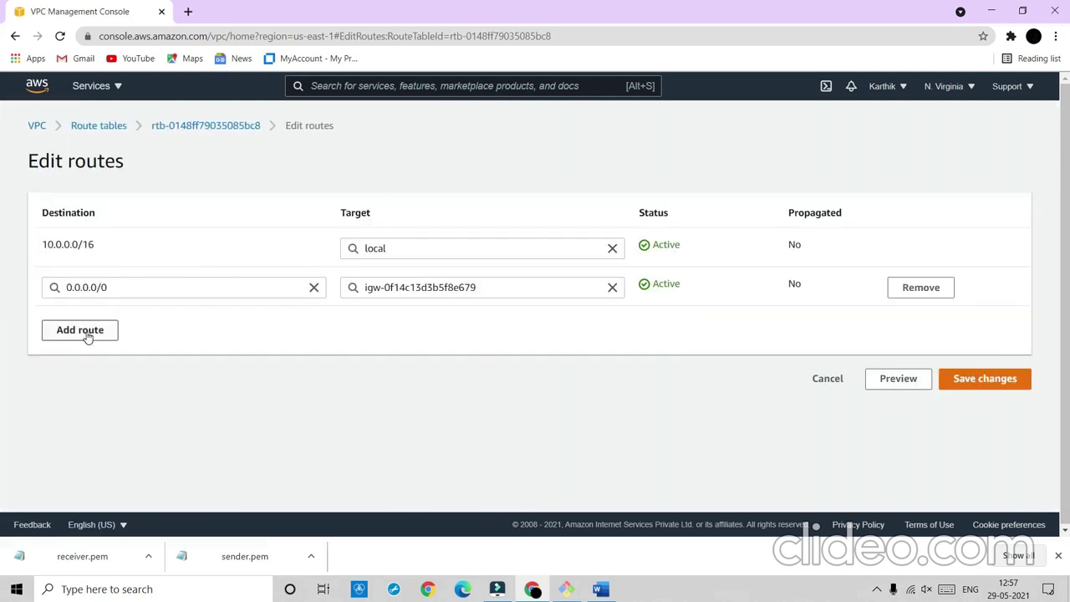
# - Add a new route with destination 20.0.0.0/16 to the sender's public route table
pyautogui.click(80, 330)
pyautogui.click(89, 326)
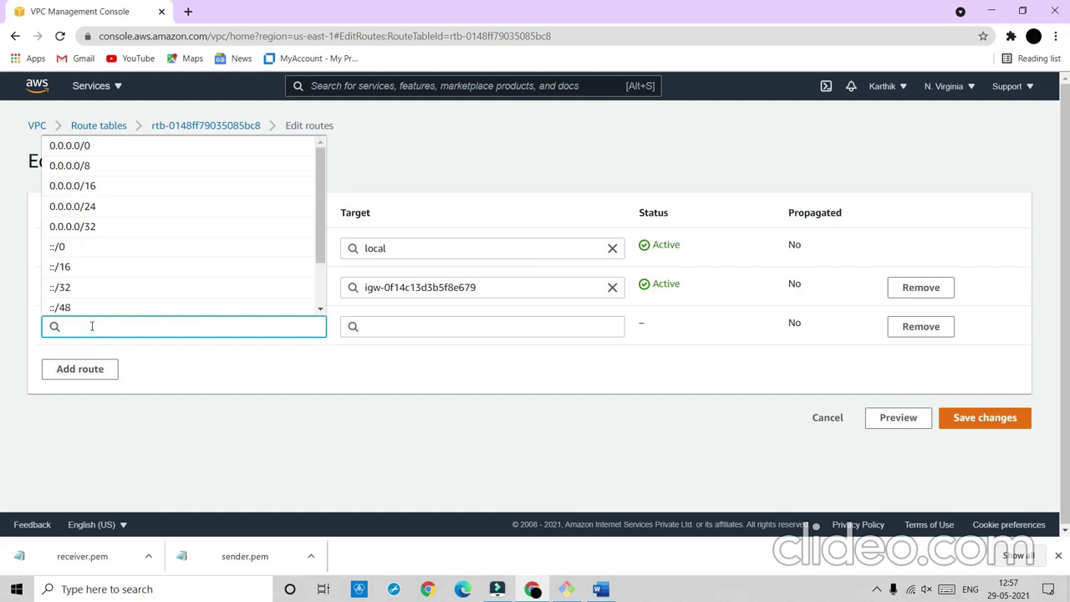
pyautogui.write('20')
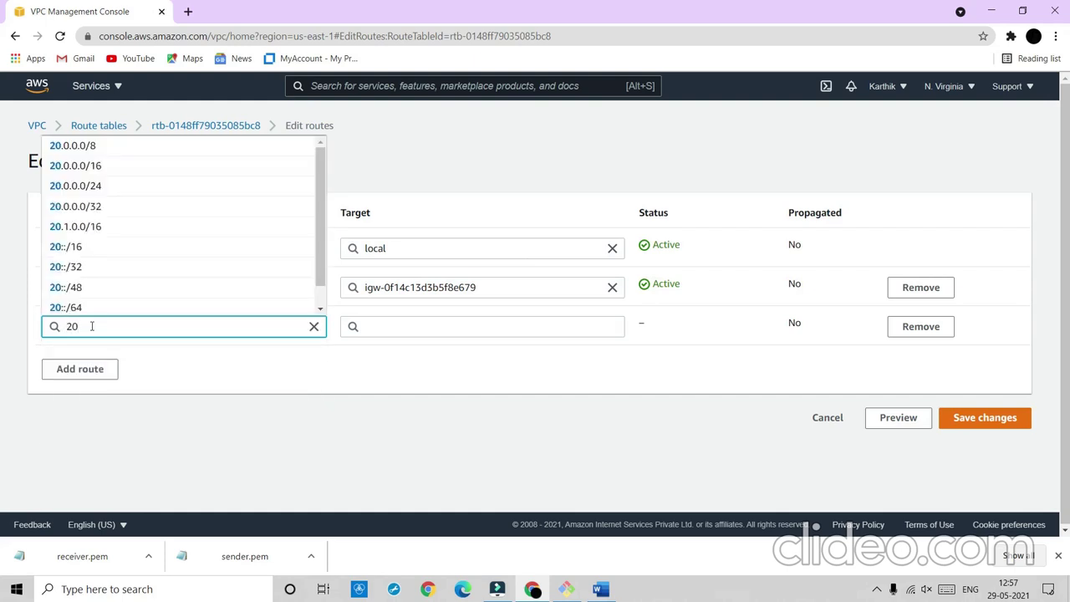
pyautogui.write('.0.0.0')
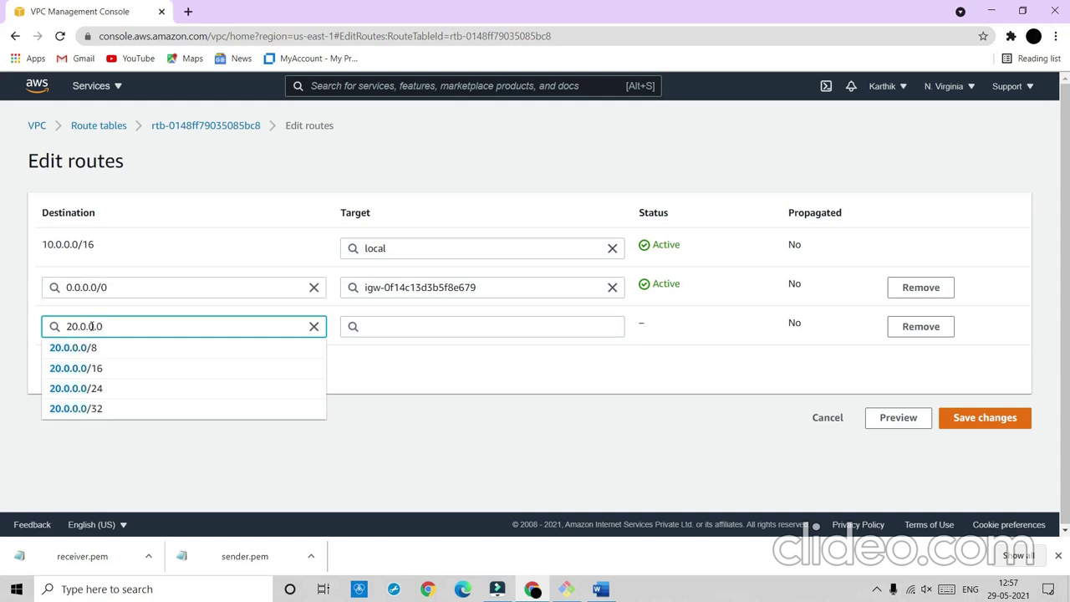
pyautogui.write('/16')
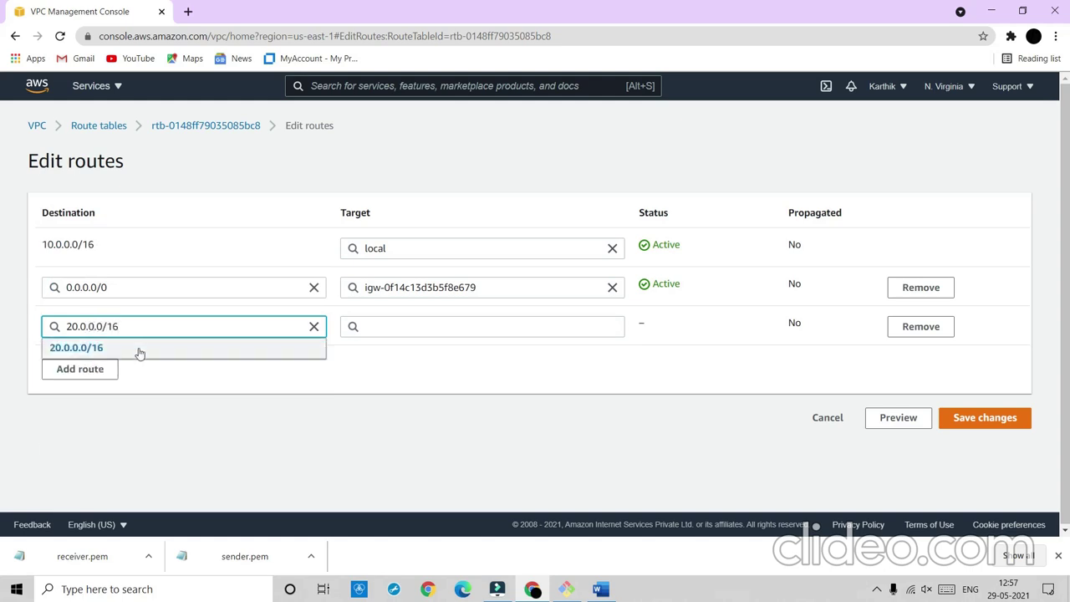
pyautogui.click(250, 347)
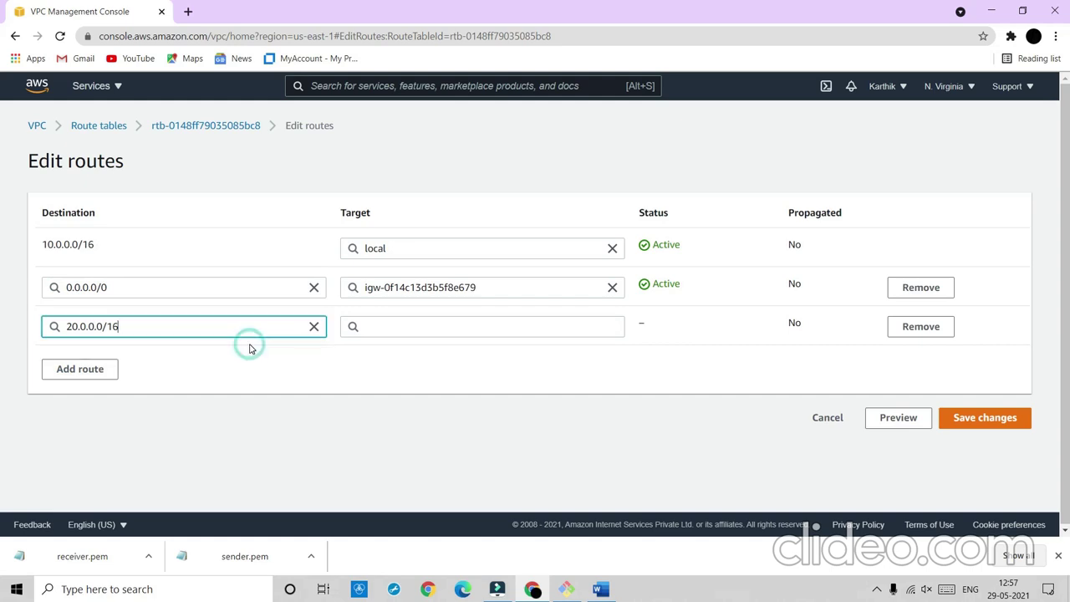
# - Target the 20.0.0.0/16 route at peering connection pcx-067d8eca65fb8d5bb and save the route changes
pyautogui.click(432, 325)
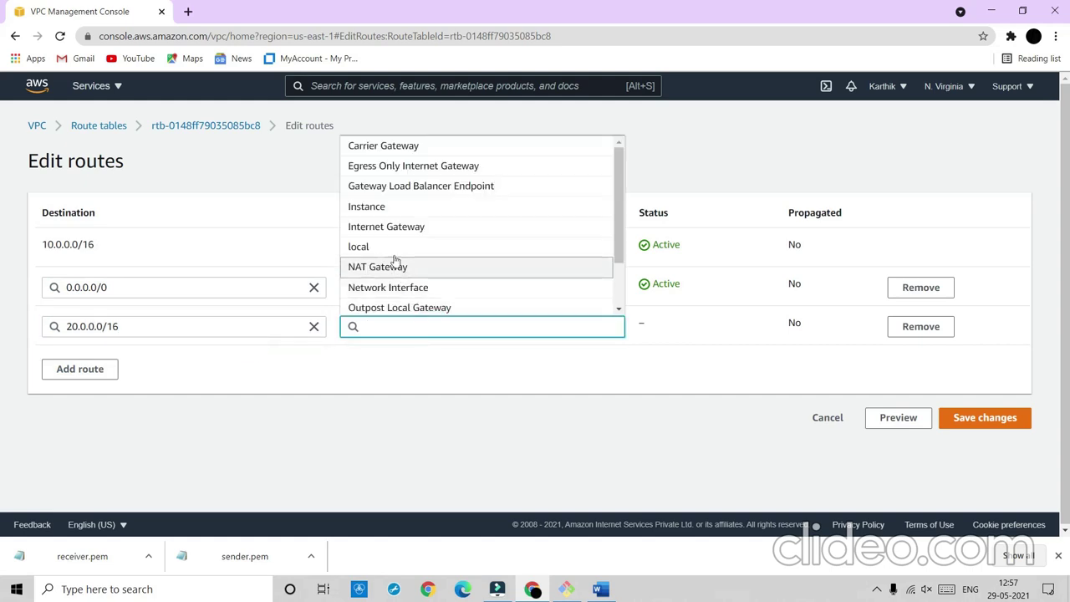
pyautogui.scroll(-1, 459, 299)
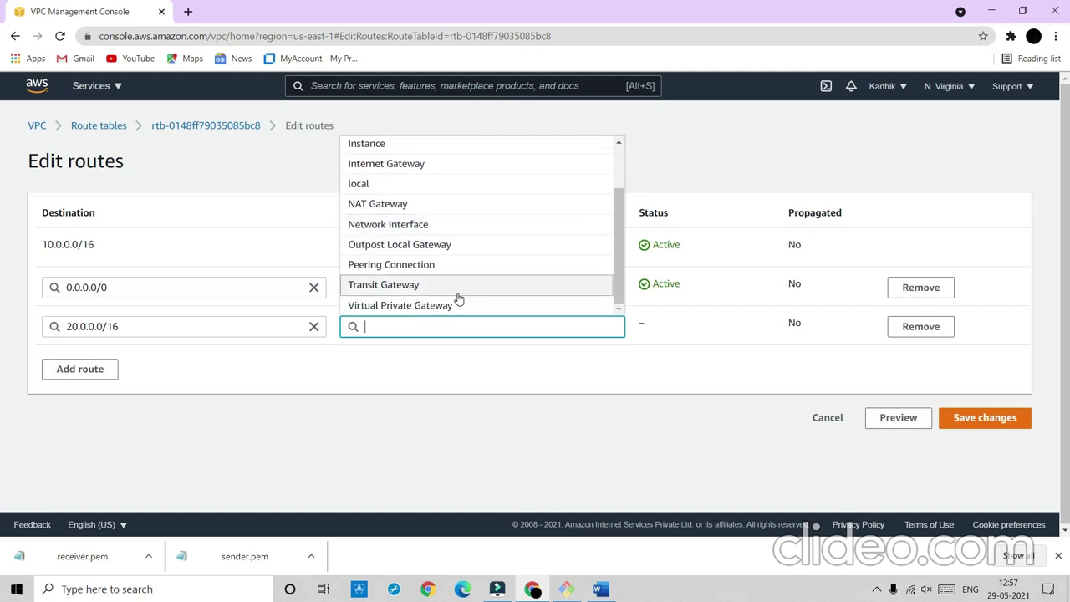
pyautogui.click(426, 264)
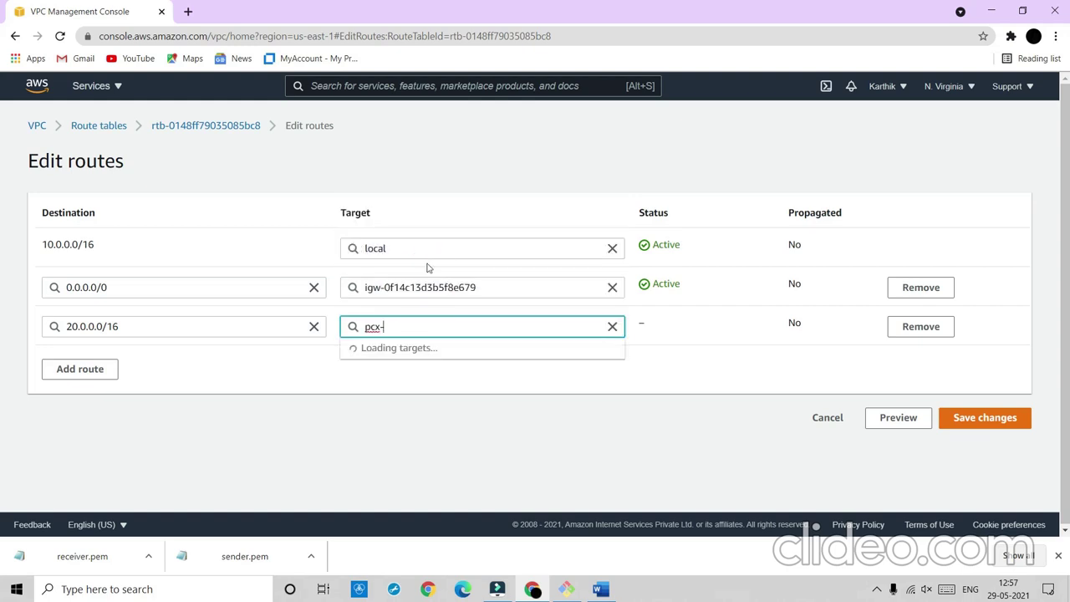
pyautogui.click(429, 350)
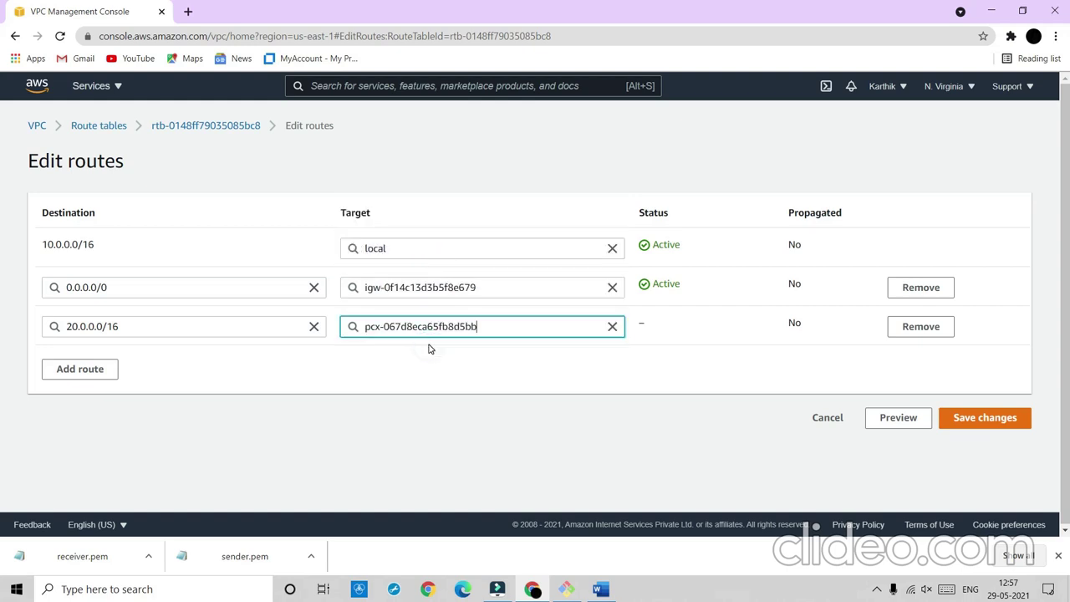
pyautogui.click(982, 420)
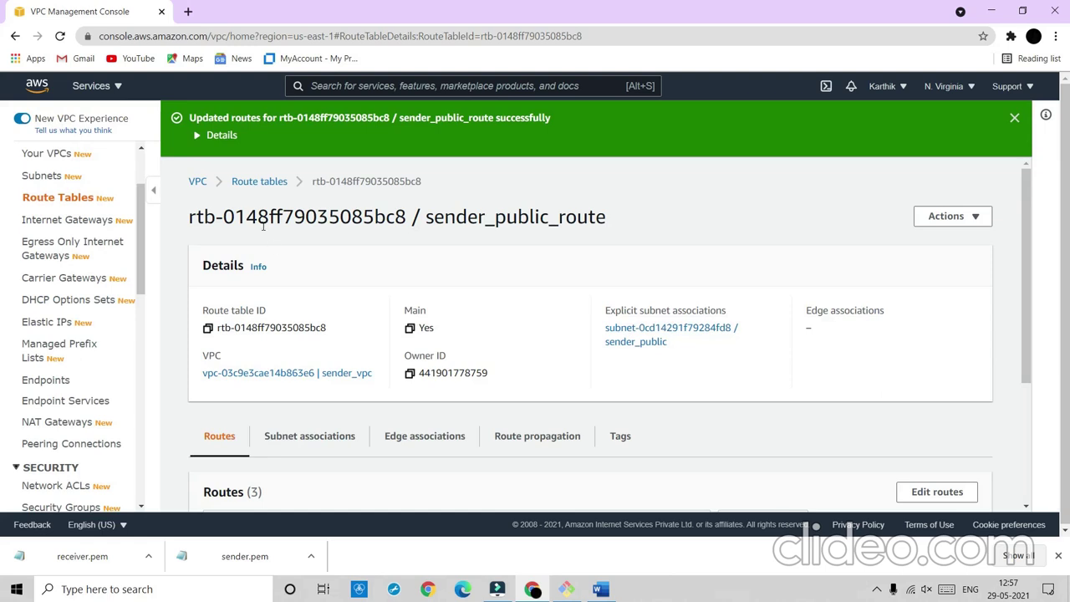
# - Return to the route table list and review the routes of sender_public_route
pyautogui.click(259, 182)
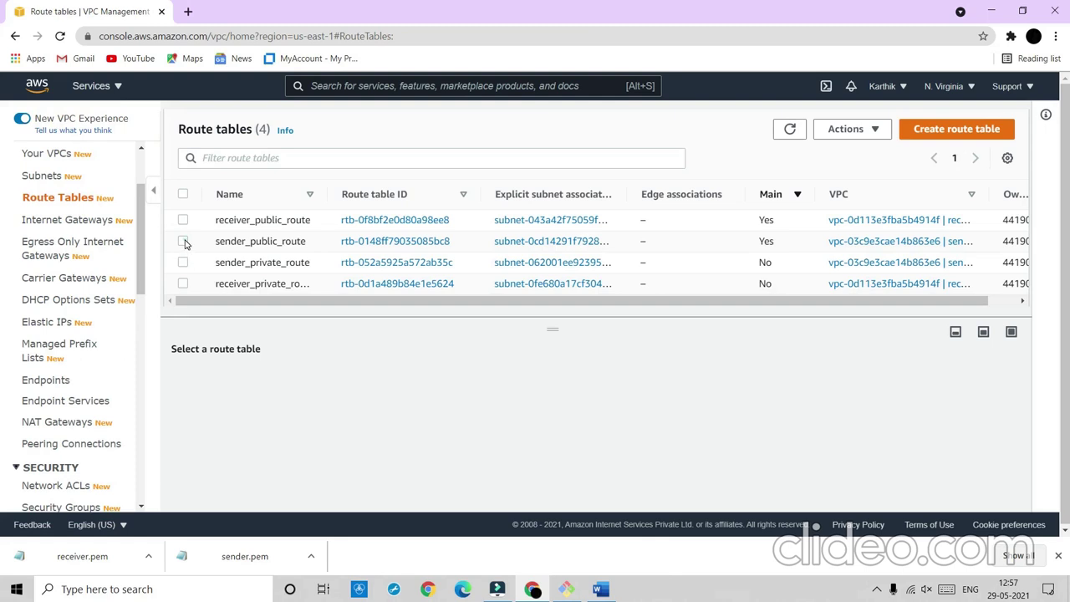
pyautogui.click(183, 242)
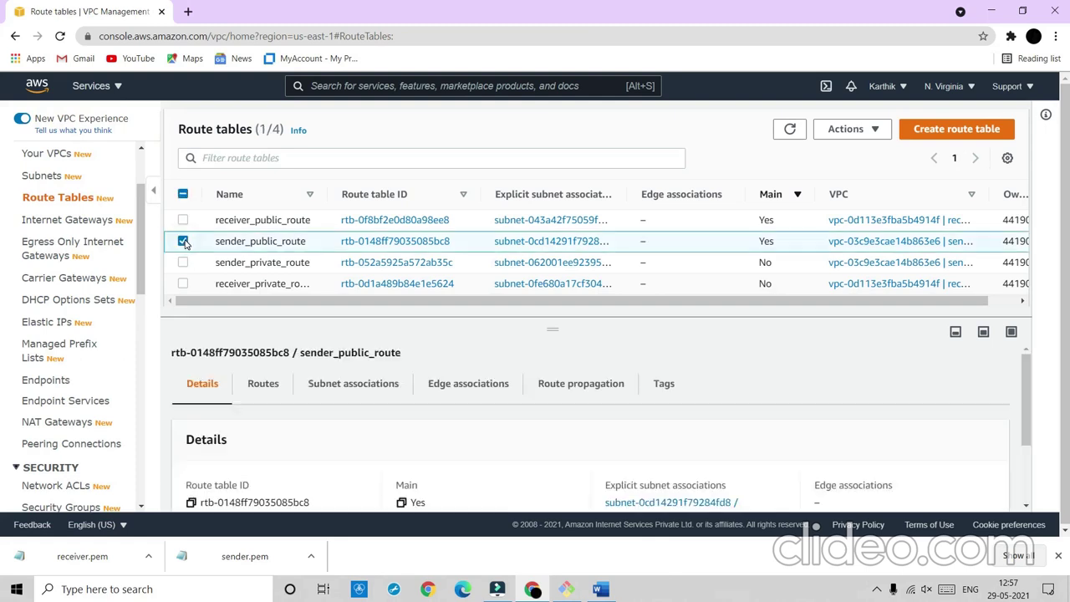
pyautogui.click(261, 391)
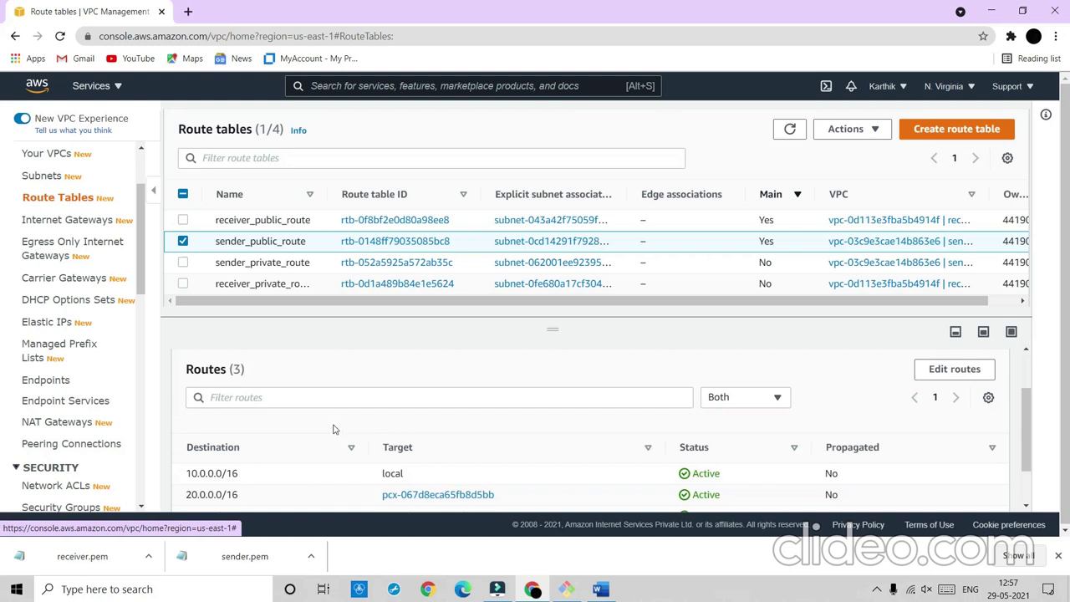
pyautogui.scroll(-2, 334, 430)
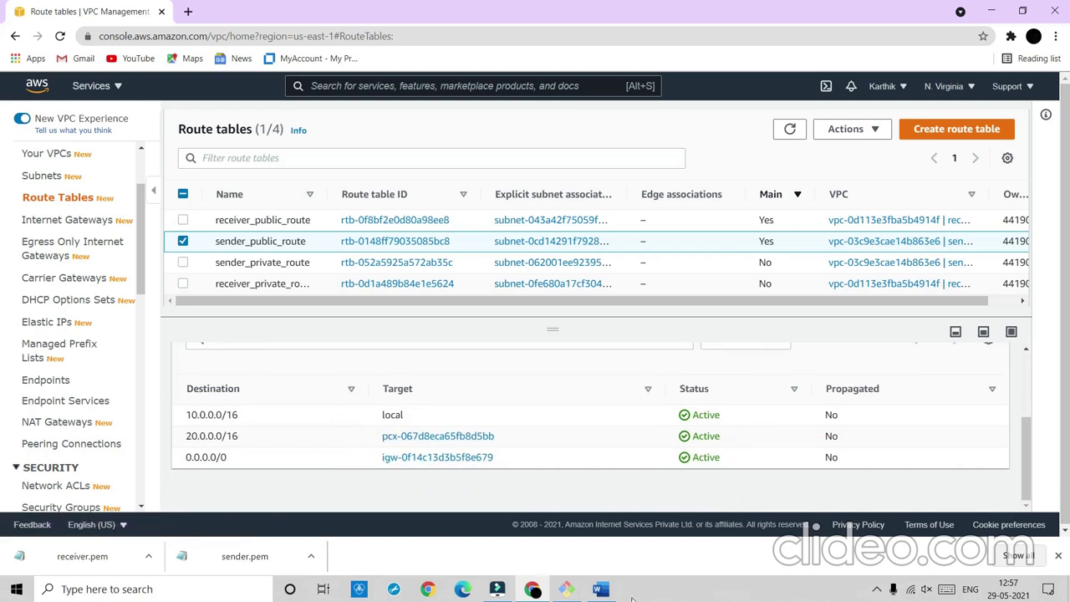
# - Switch to Word and start the fourth instruction with "4.now both the sender and receiver has to"
pyautogui.click(600, 589)
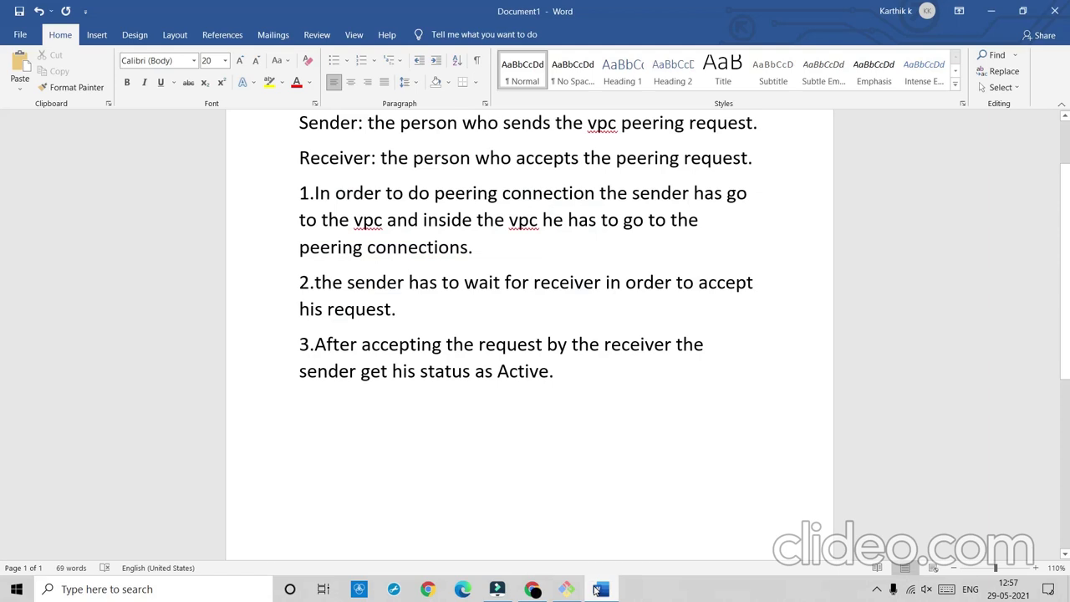
pyautogui.write('.now both th')
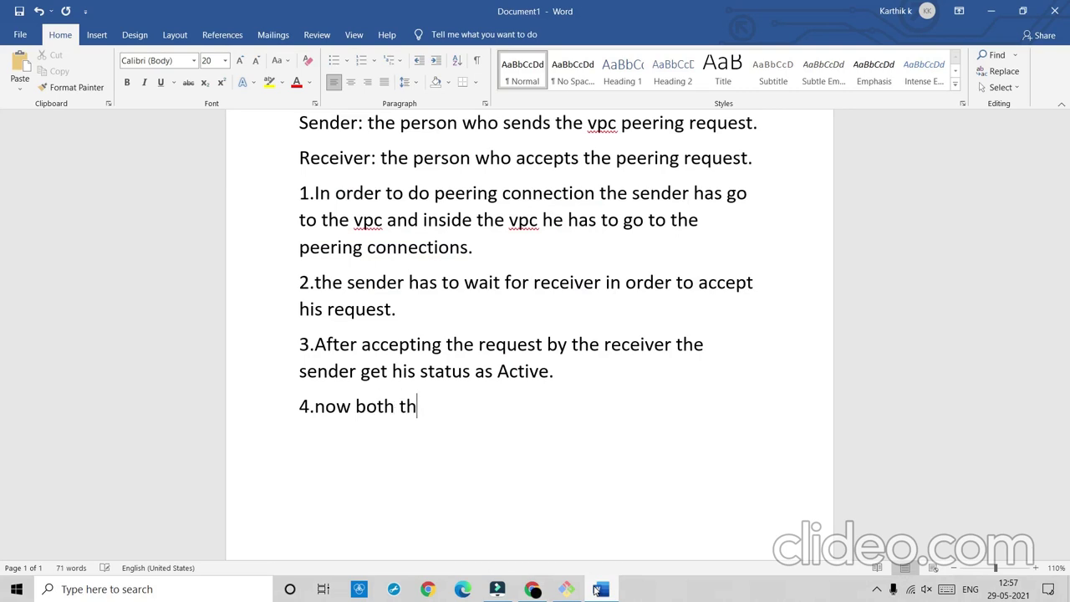
pyautogui.write('e sende')
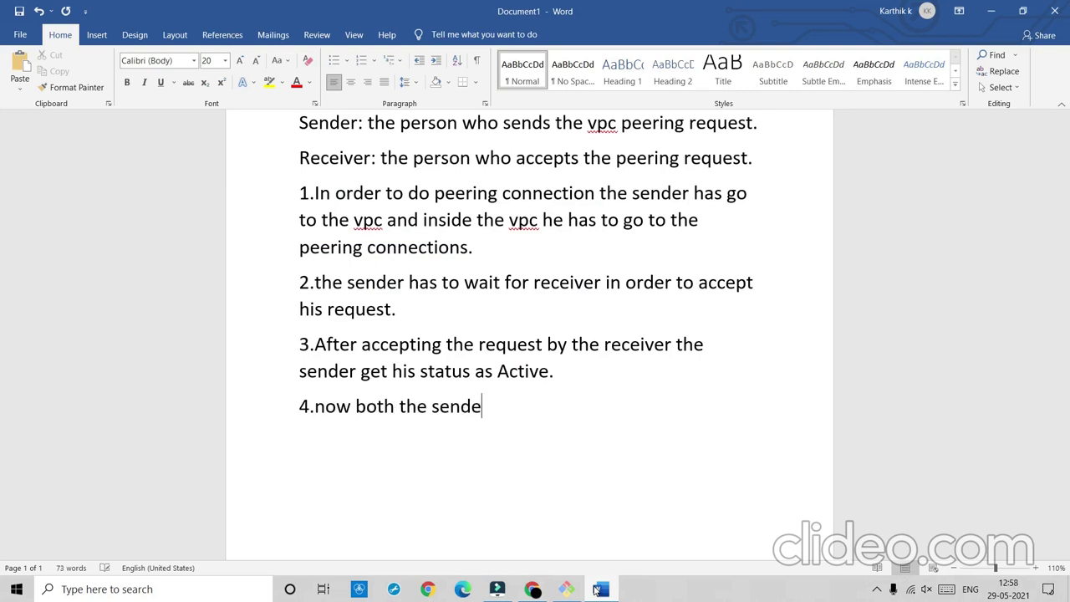
pyautogui.press('BackSpace')
pyautogui.write('er and receiv')
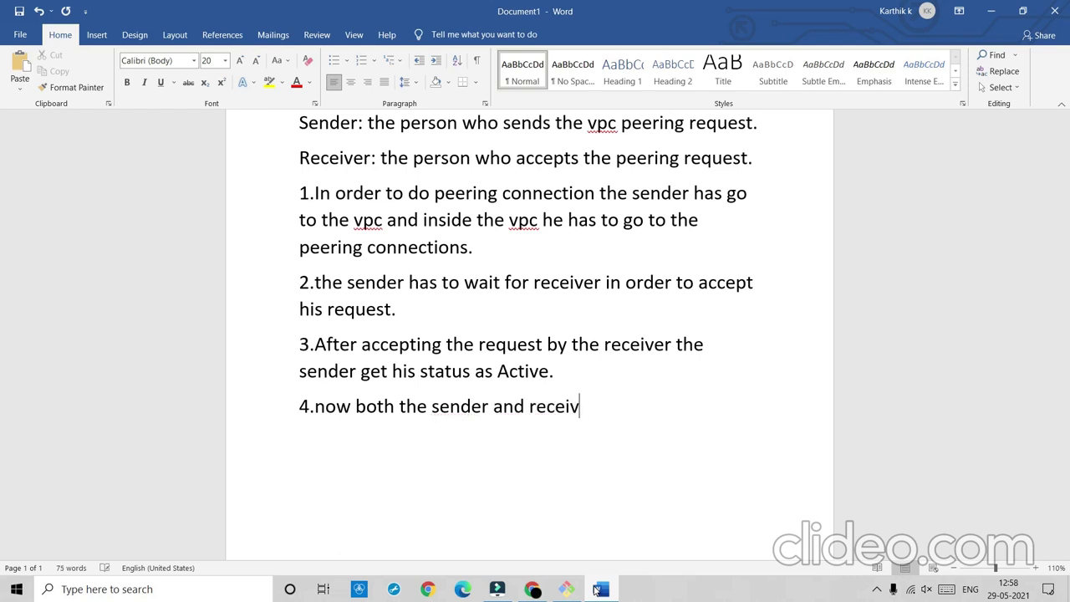
pyautogui.write('er has to ')
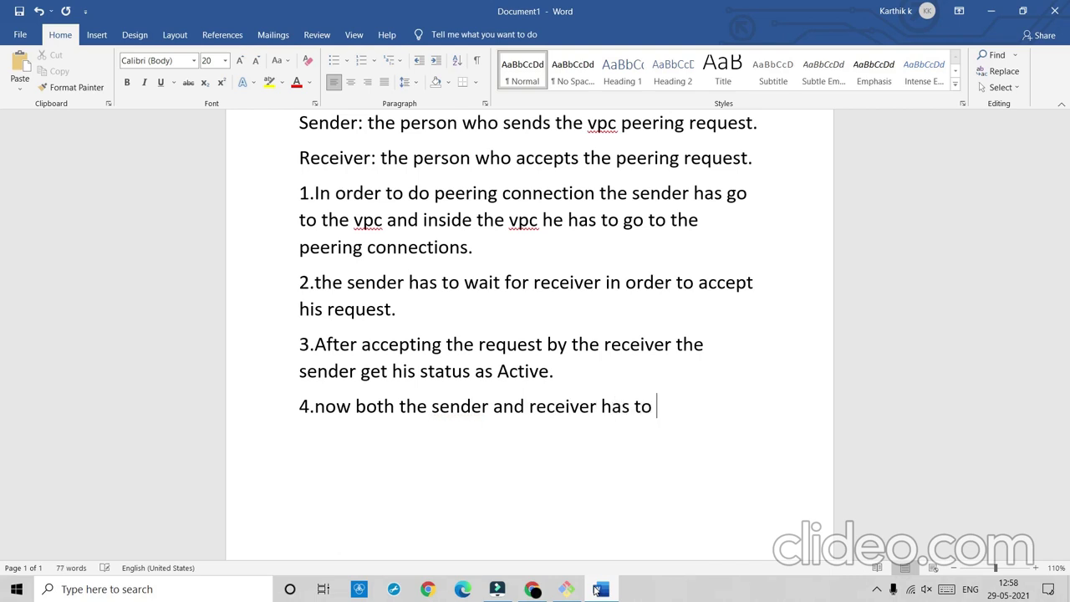
# - Finish instruction 4 with "add the peering connection in their route tables respectively." and start a new paragraph
pyautogui.write('add the p')
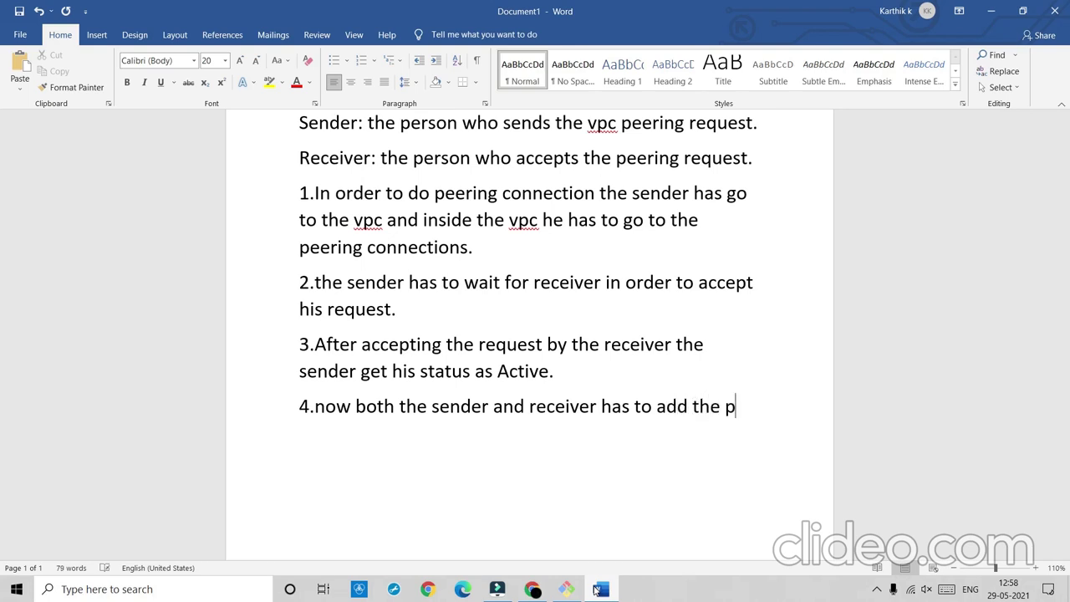
pyautogui.write('eering connection in thei')
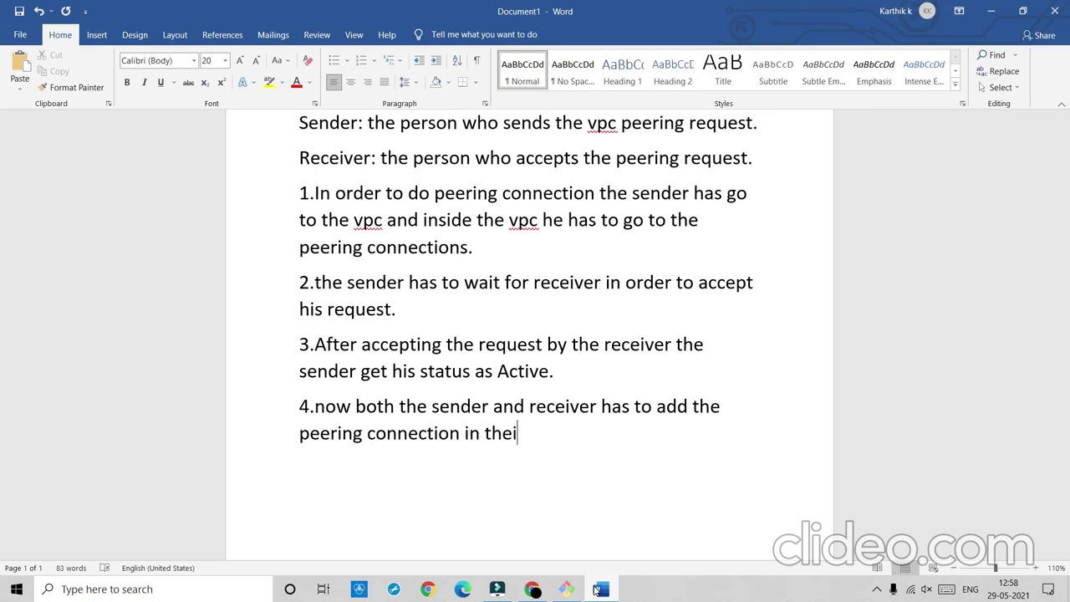
pyautogui.write('r roy')
pyautogui.write('e')
pyautogui.press('BackSpace')
pyautogui.press('BackSpace')
pyautogui.write('route tab')
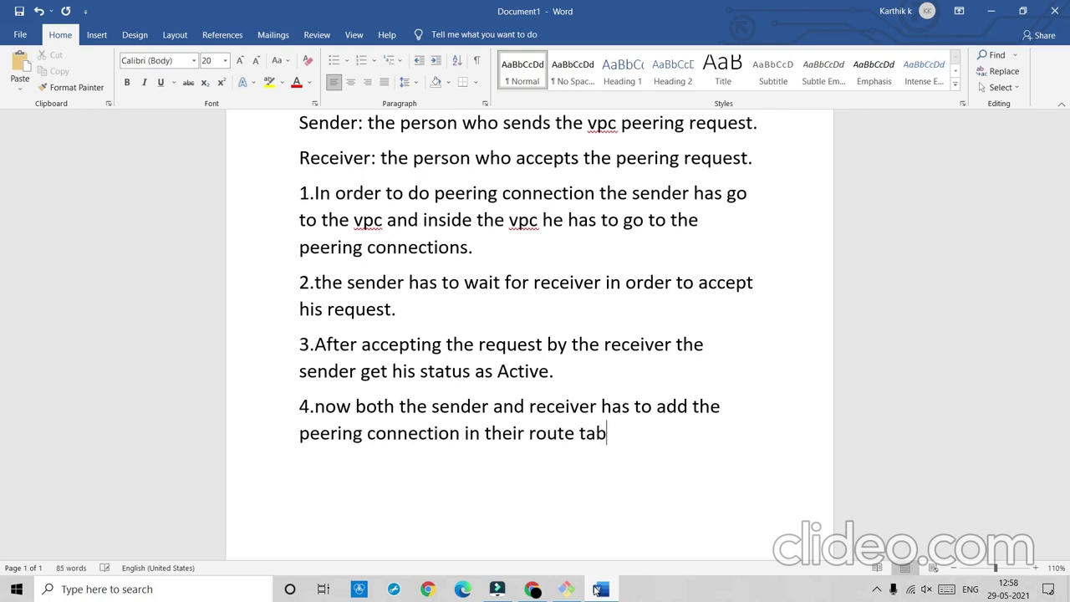
pyautogui.write('les respectiveli')
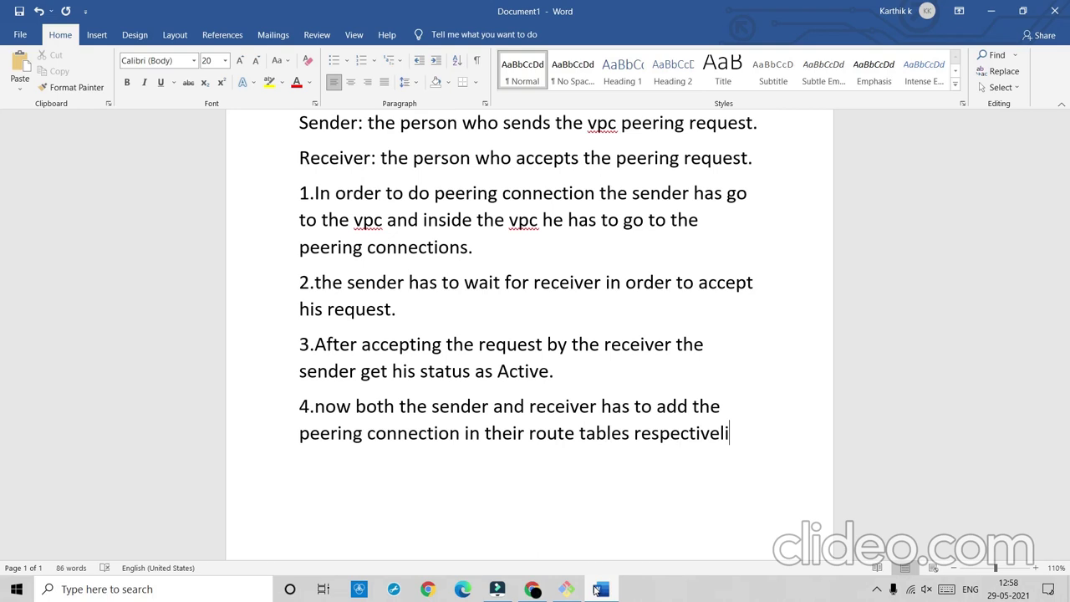
pyautogui.press('BackSpace')
pyautogui.write('y.')
pyautogui.press('Return')
# - Start a paragraph below instruction 4 with "For sender the target address would be receiver vpc"
pyautogui.press('Tab')
pyautogui.write('for se')
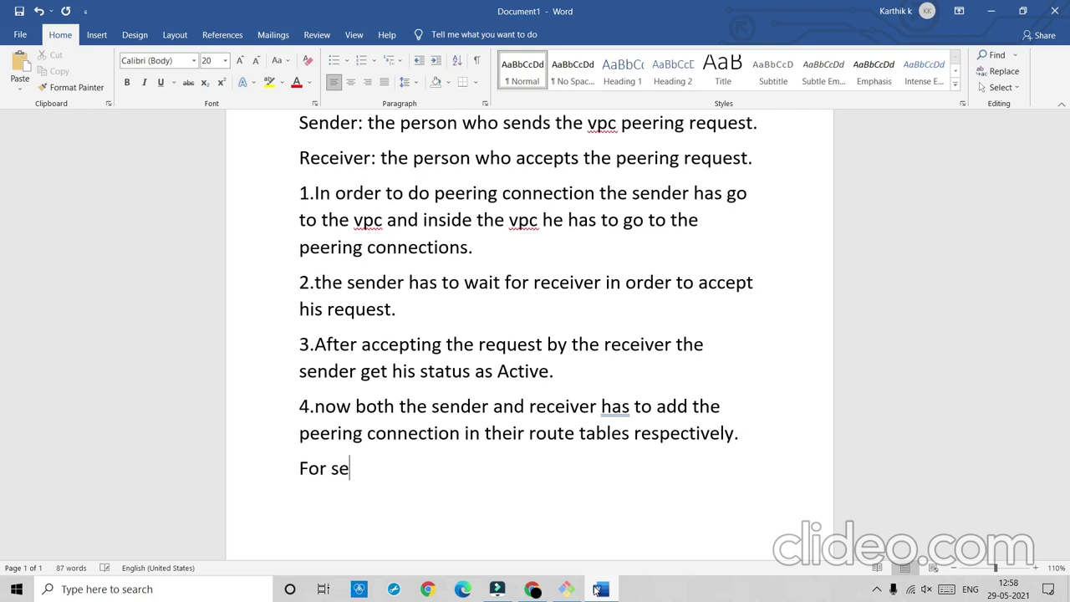
pyautogui.write('nder the')
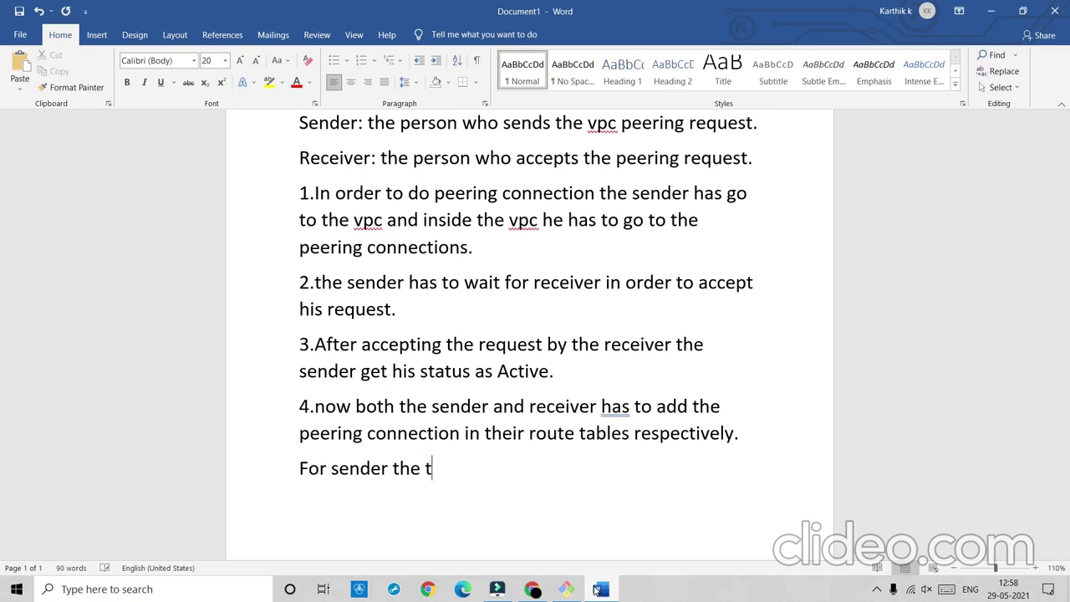
pyautogui.write('targetb')
pyautogui.press('BackSpace')
pyautogui.write('addy')
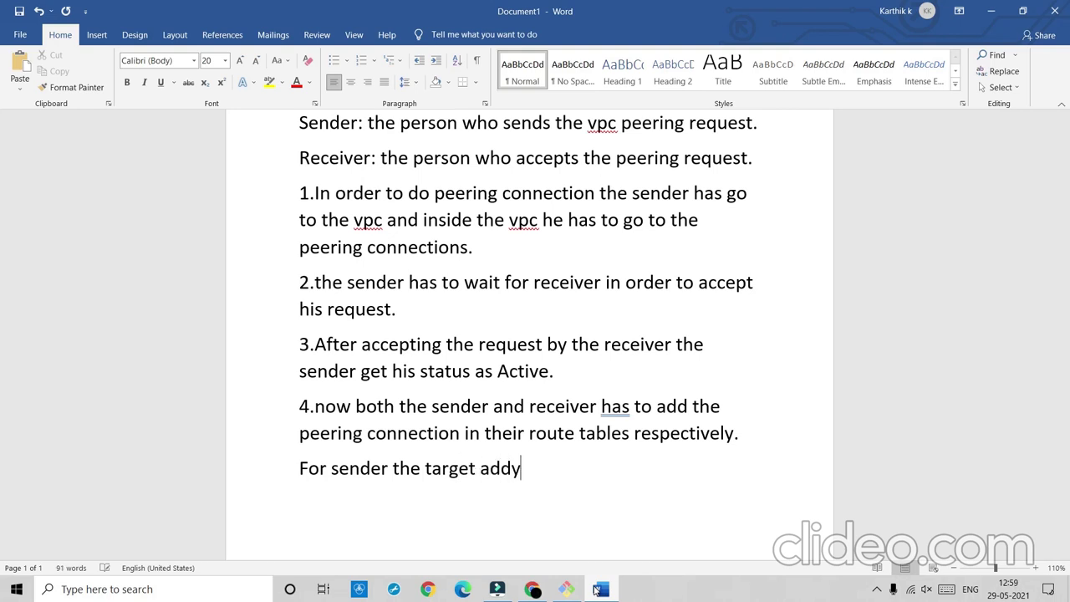
pyautogui.press('BackSpace')
pyautogui.write('ress wouls')
pyautogui.press('BackSpace')
pyautogui.write('d b')
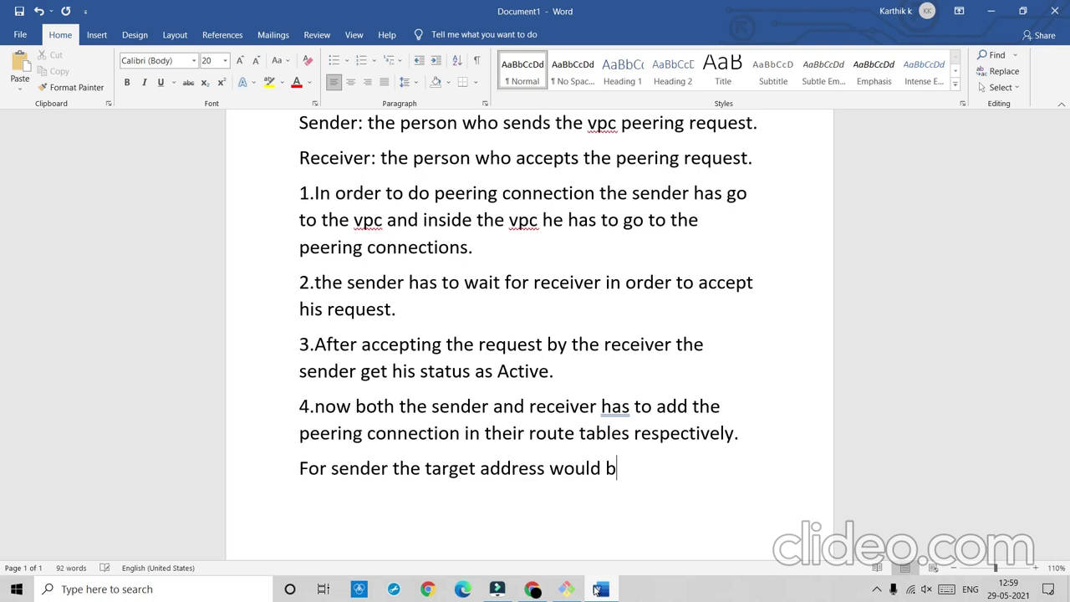
pyautogui.write('e receiver vpc a')
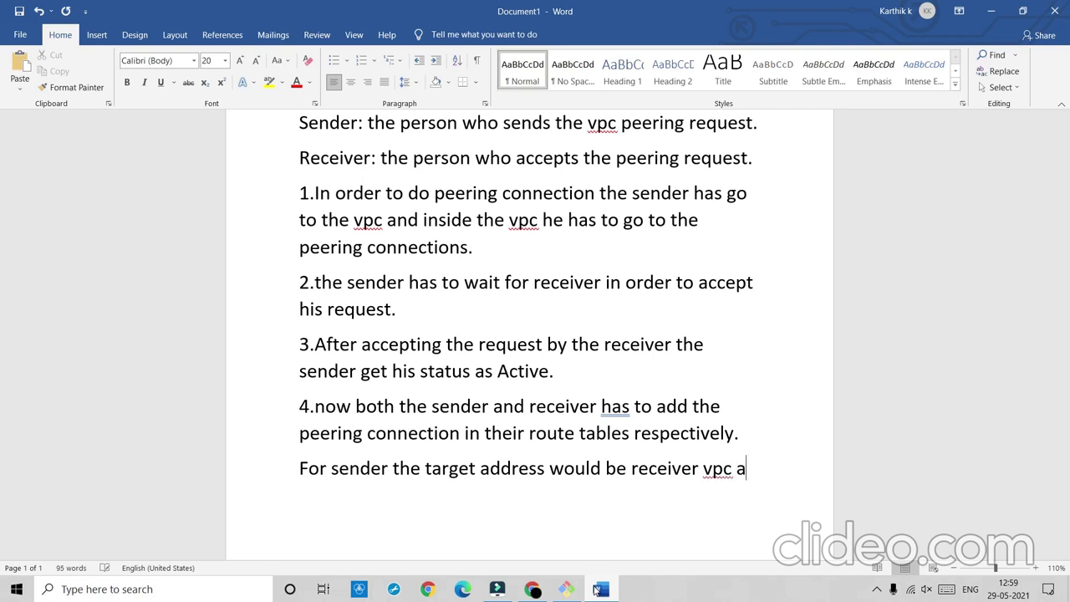
# - Complete the target address sentence with "address and for receiver it is sender's vpc."
pyautogui.write('ddre')
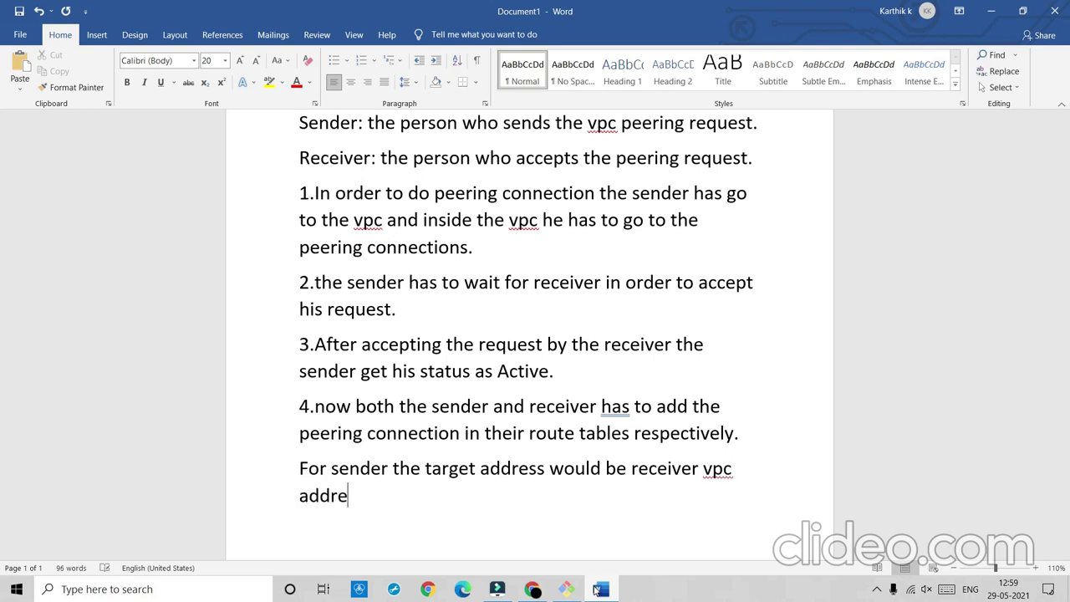
pyautogui.write('ss and for receiver it is se')
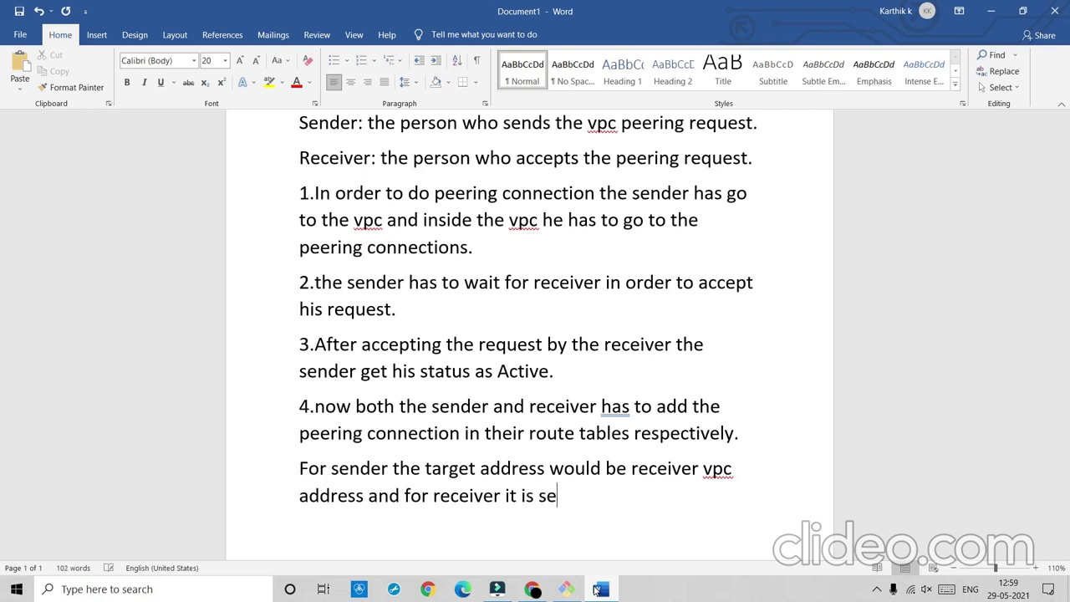
pyautogui.write("nder's ")
pyautogui.write('vpc')
pyautogui.write('.')
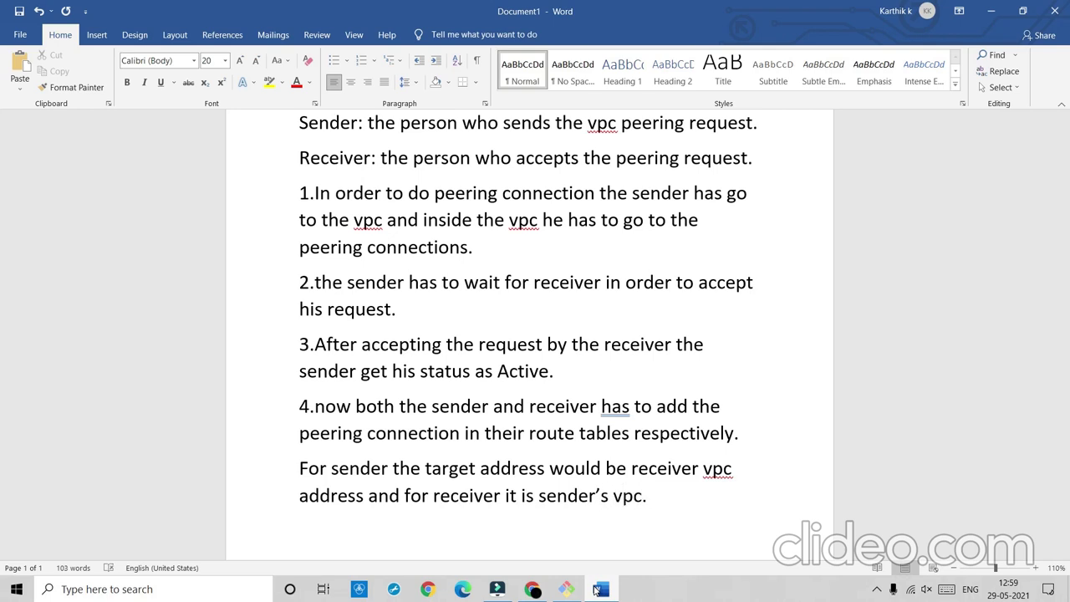
# - Add a new paragraph reading "NOTE: in vpc peering both the users CIDR range must be different."
pyautogui.press('Return')
pyautogui.write('NOTE: h')
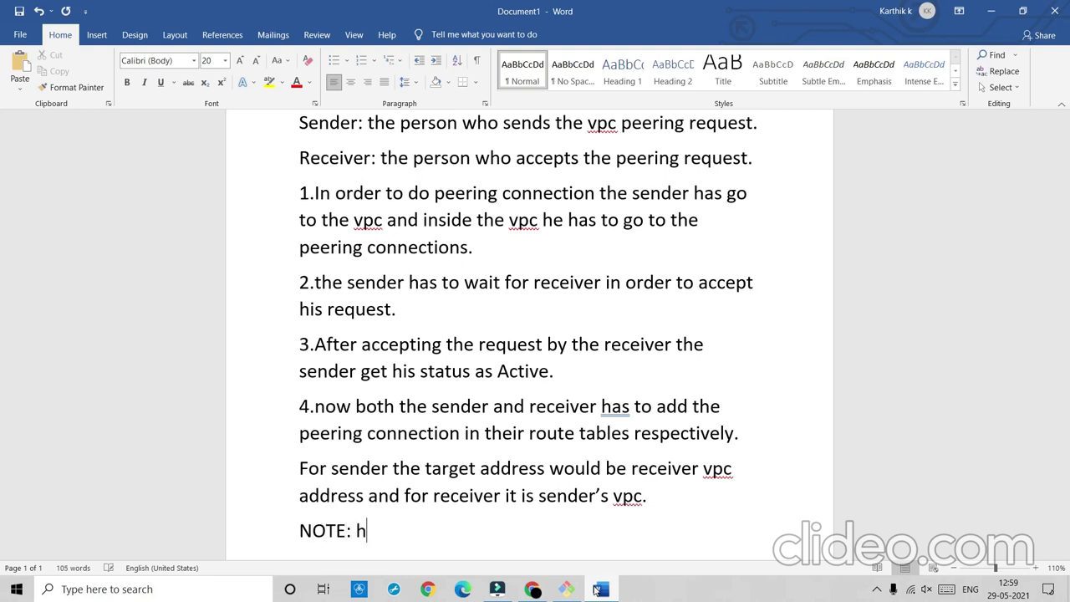
pyautogui.press('BackSpace')
pyautogui.write('in vpc peering')
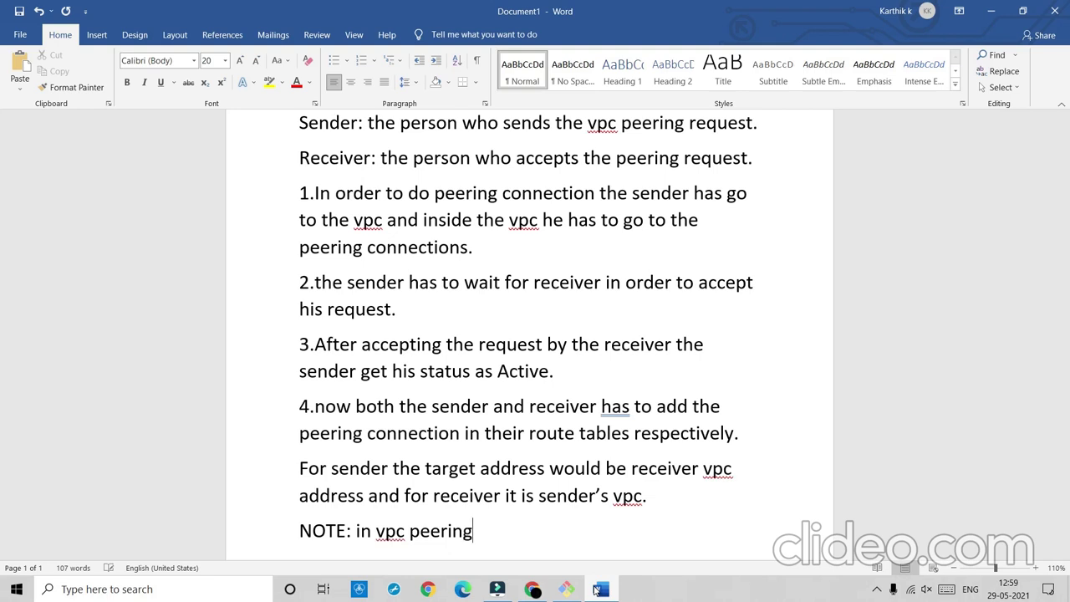
pyautogui.write(' both the ')
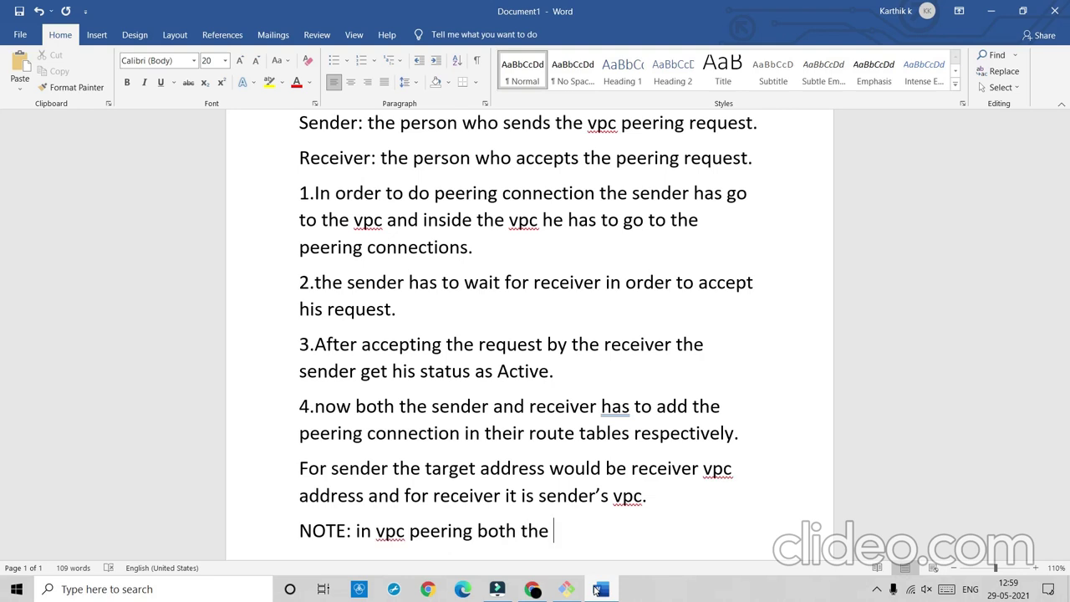
pyautogui.write('users')
pyautogui.write(' Cl')
pyautogui.write('DR ra')
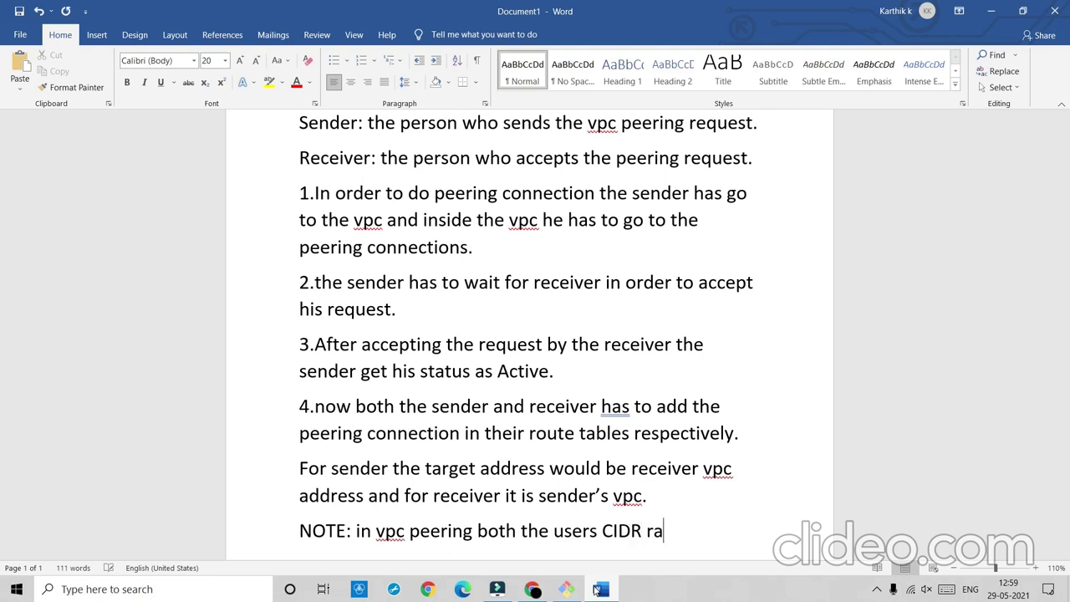
pyautogui.write('nge mu')
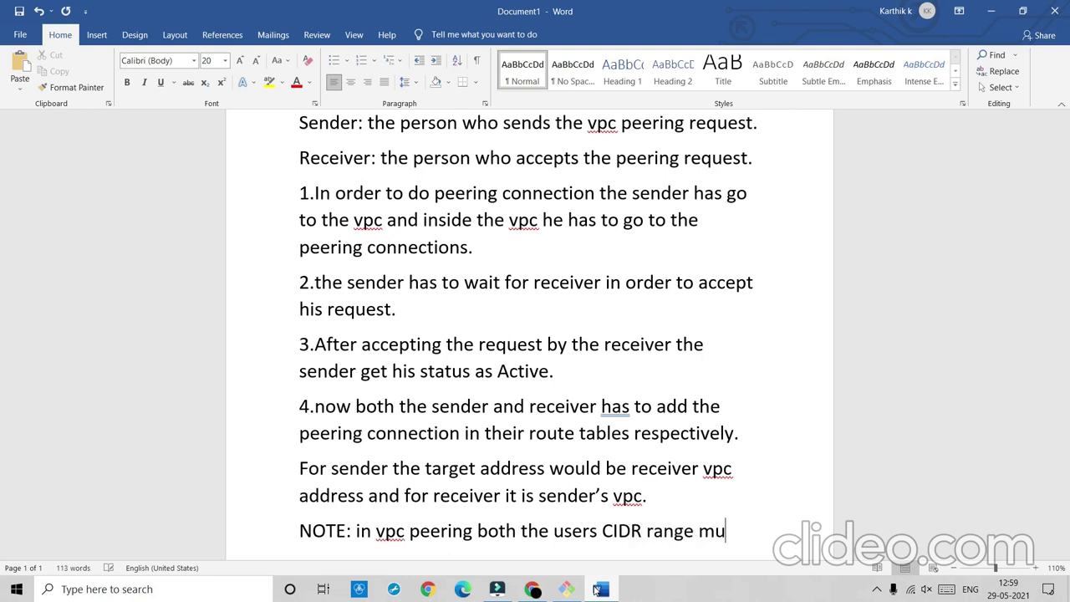
pyautogui.write('st be di')
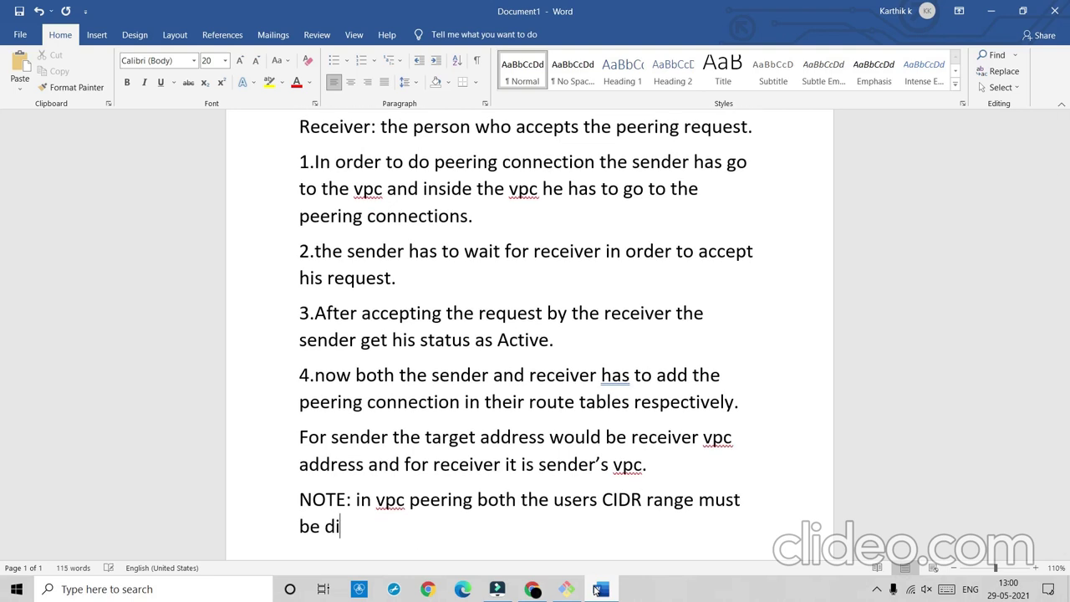
pyautogui.write('fferent.')
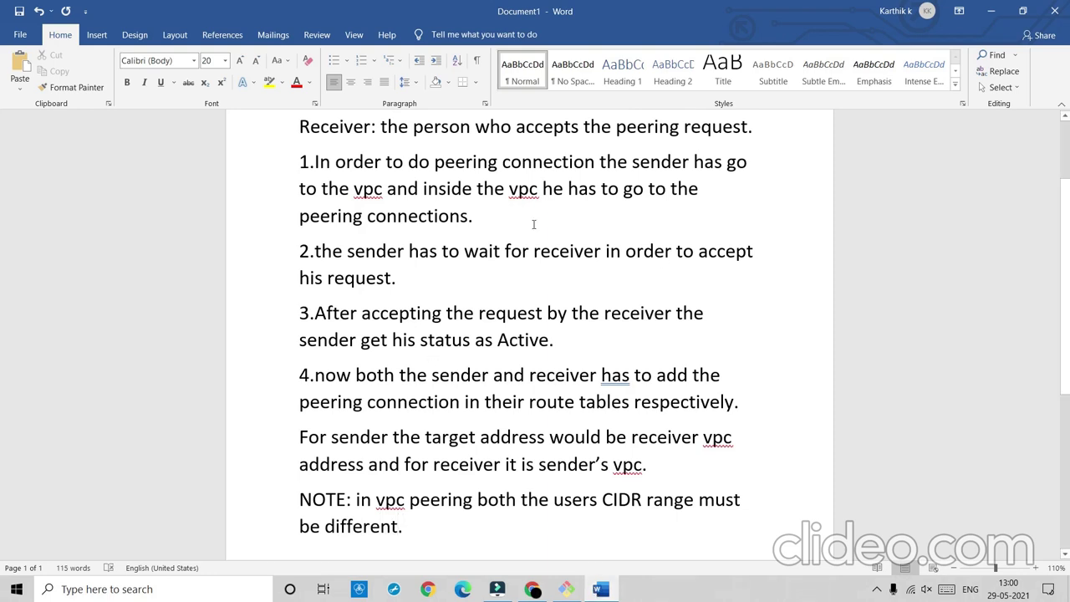
# - Delete instructions 1 to 4 and the target address paragraph, from below the Receiver definition down to the NOTE
pyautogui.scroll(2, 534, 224)
pyautogui.scroll(-1, 533, 224)
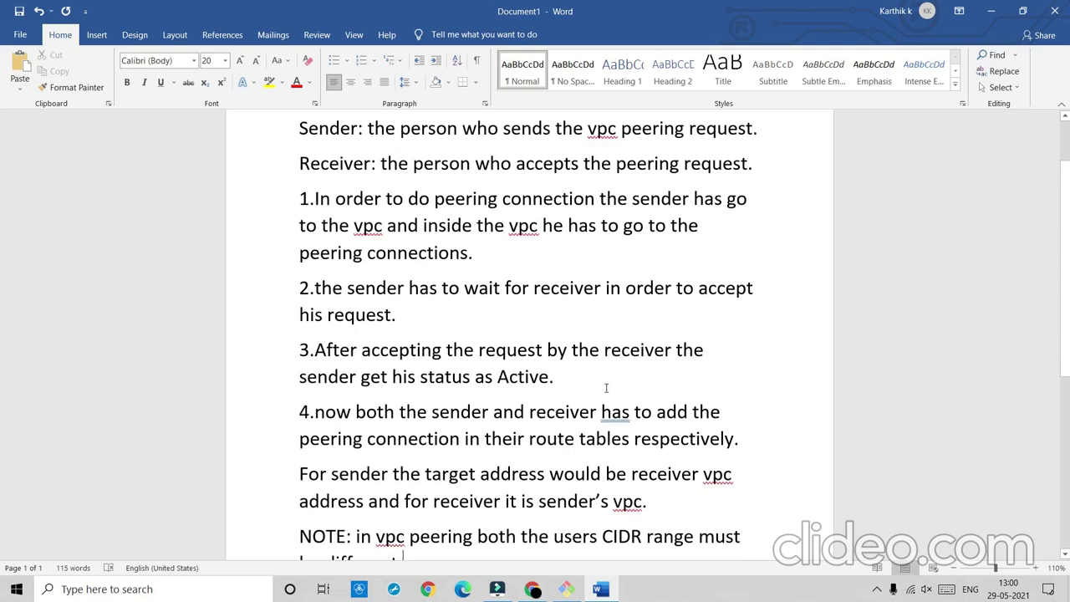
pyautogui.scroll(-1, 606, 388)
pyautogui.click(656, 447)
pyautogui.hotkey('shift', 'Up')
pyautogui.hotkey('shift', 'Up')
pyautogui.hotkey('ctrl', 'shift', 'Home')
pyautogui.hotkey('shift', 'Down')
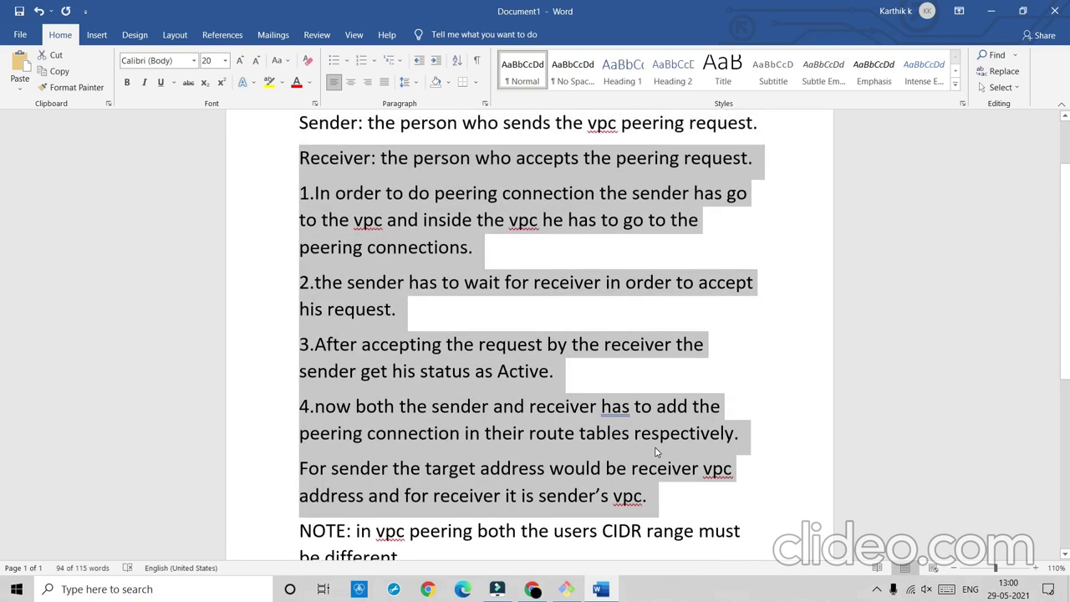
pyautogui.hotkey('shift', 'Down')
pyautogui.press('Delete')
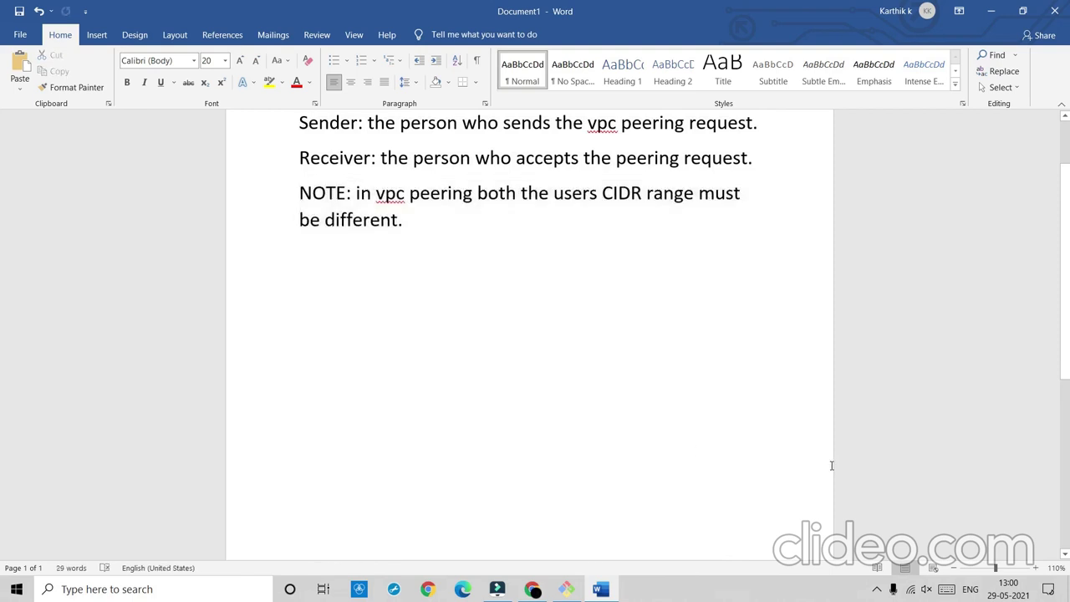
# - Start a new paragraph below the NOTE with the number "5."
pyautogui.click(432, 226)
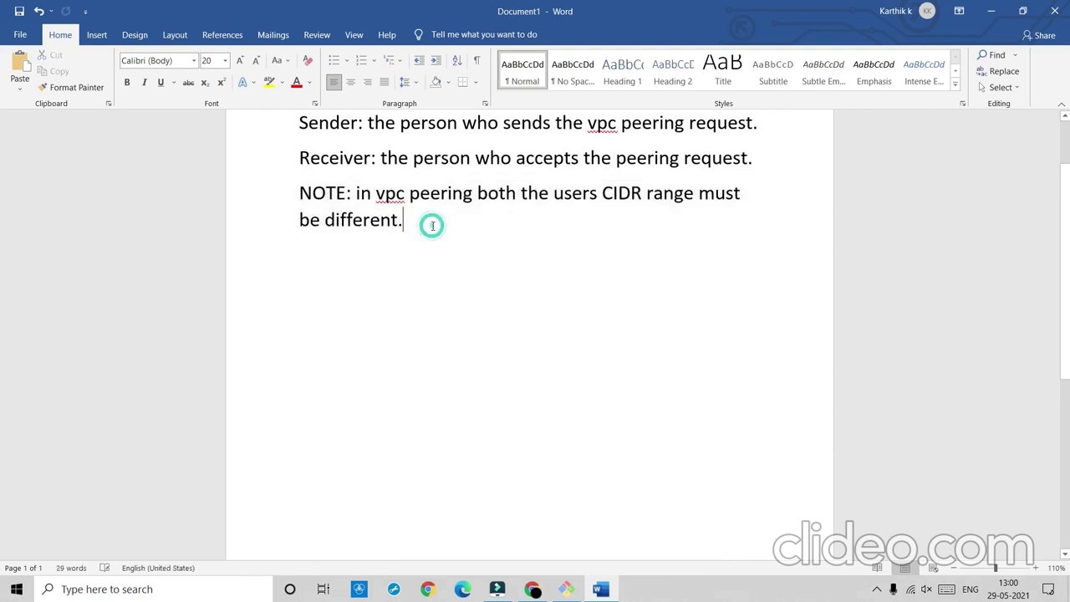
pyautogui.press('Return')
pyautogui.write('5.')
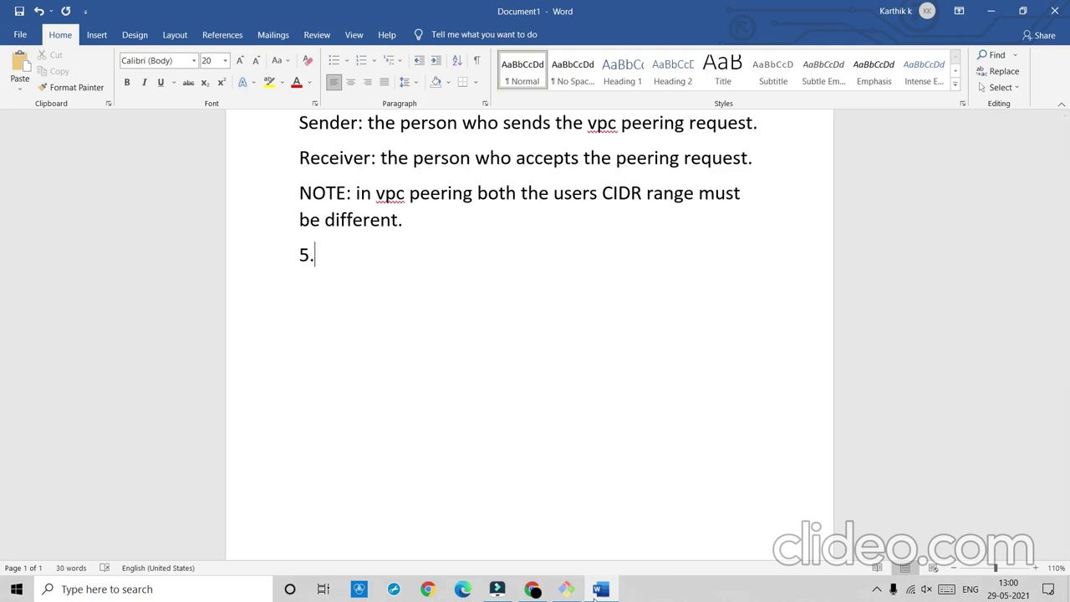
# - Switch to the AWS console in Chrome and open the routes of receiver_public_route for editing
pyautogui.click(530, 589)
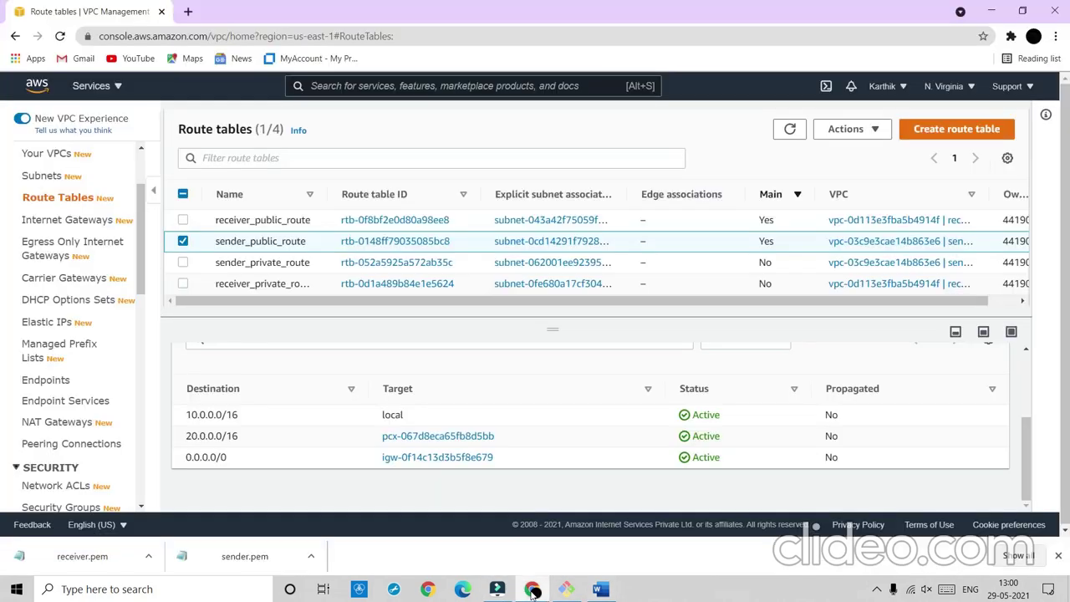
pyautogui.click(182, 241)
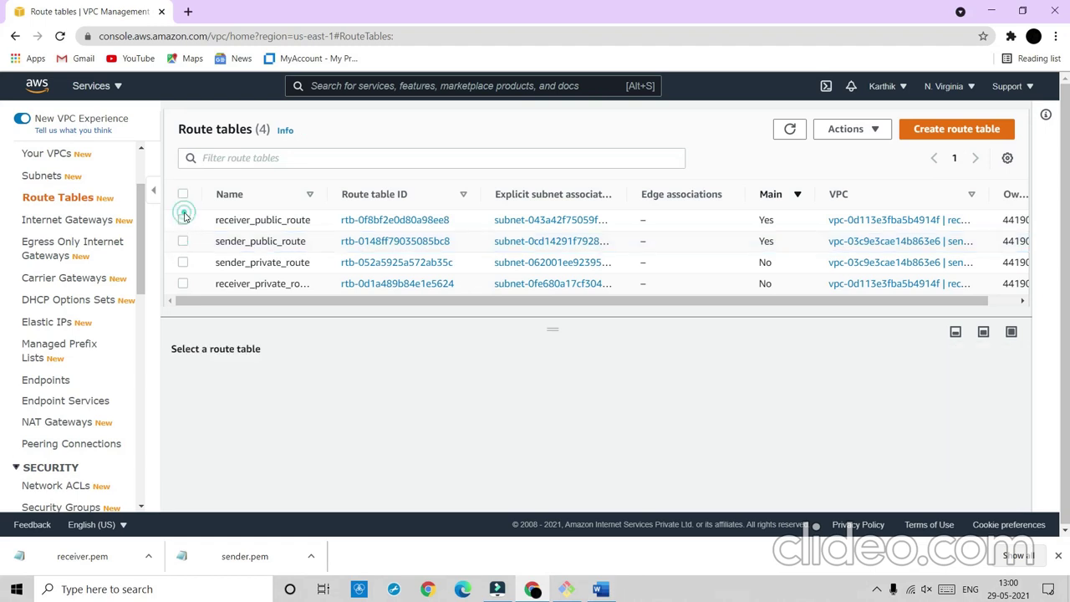
pyautogui.click(183, 221)
pyautogui.click(276, 383)
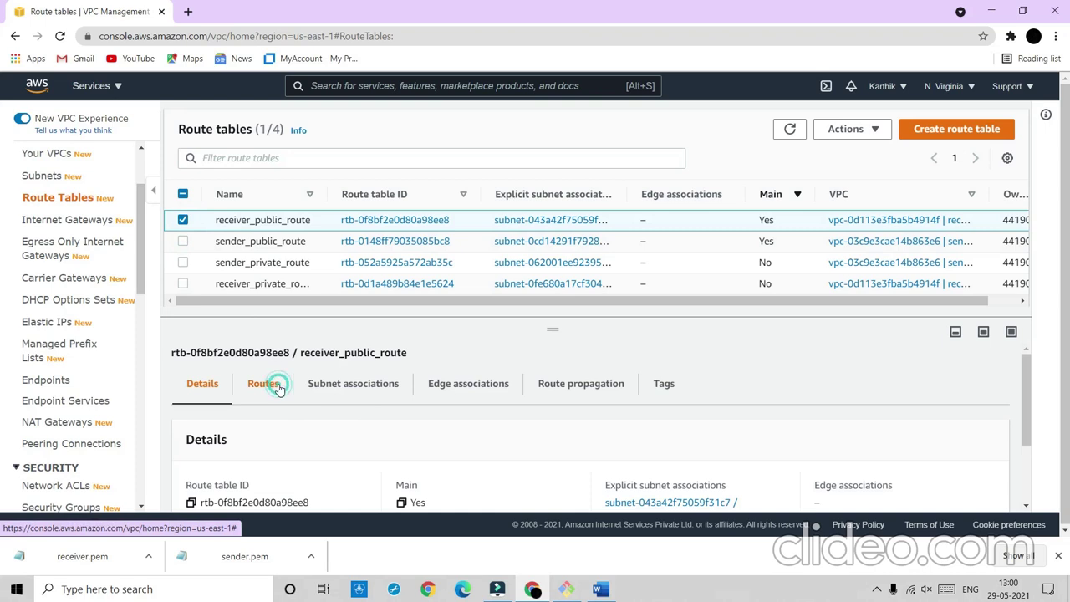
pyautogui.scroll(-1, 413, 449)
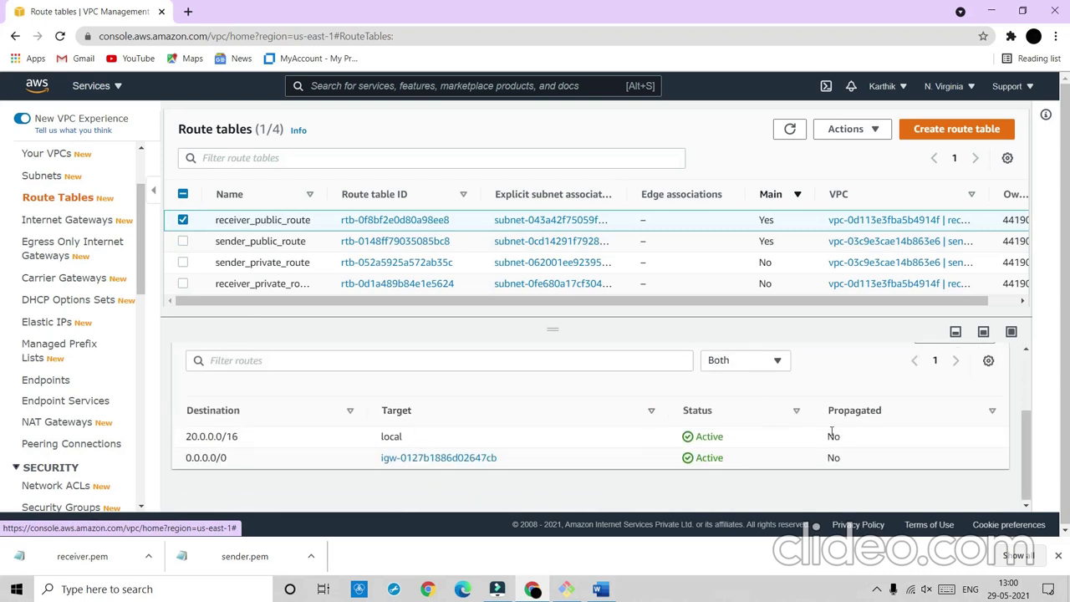
pyautogui.scroll(1, 831, 434)
pyautogui.click(951, 376)
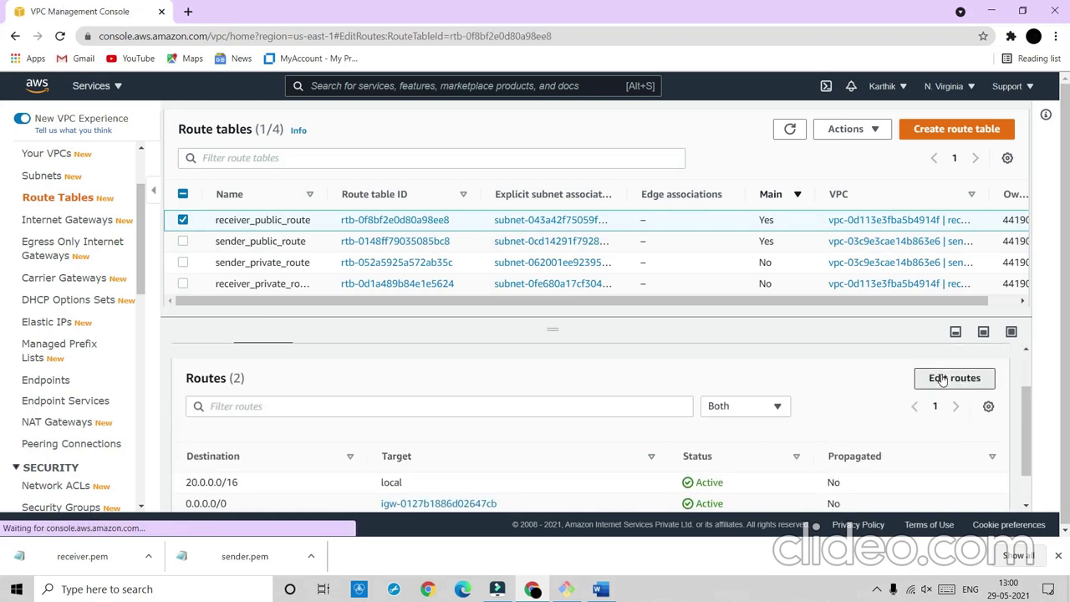
# - Add a route with destination 10.0.0.0/16 to the receiver's public route table
pyautogui.click(99, 328)
pyautogui.click(92, 327)
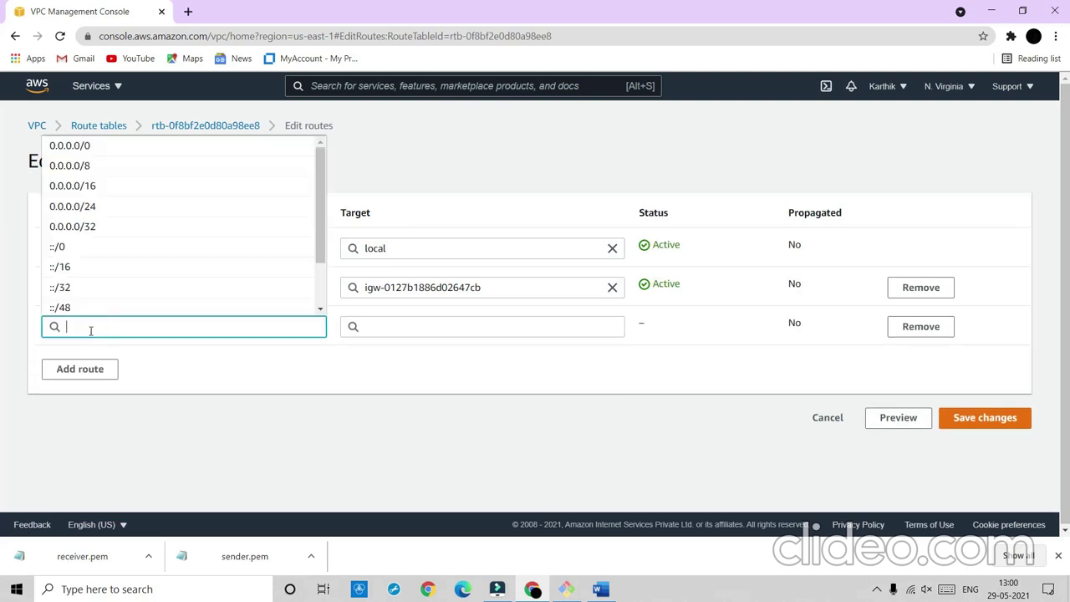
pyautogui.write('10.0.')
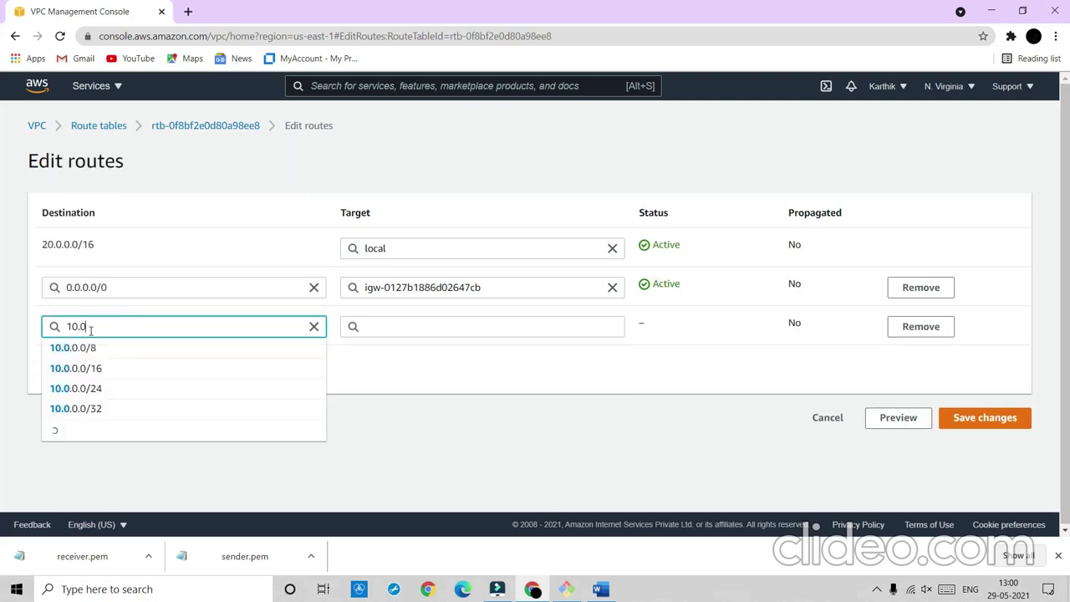
pyautogui.write('0.0')
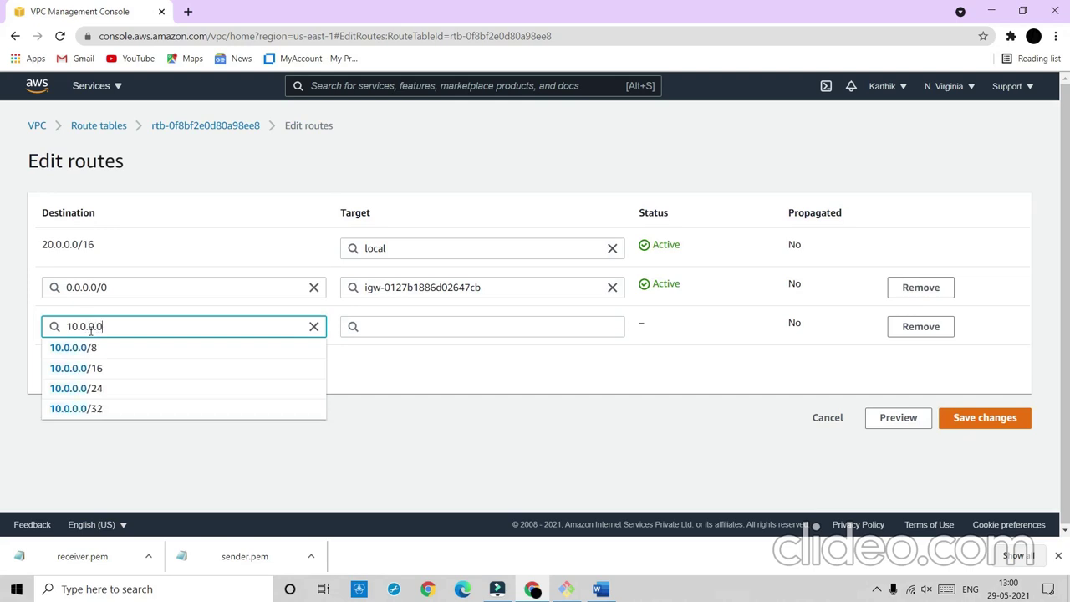
pyautogui.write('/')
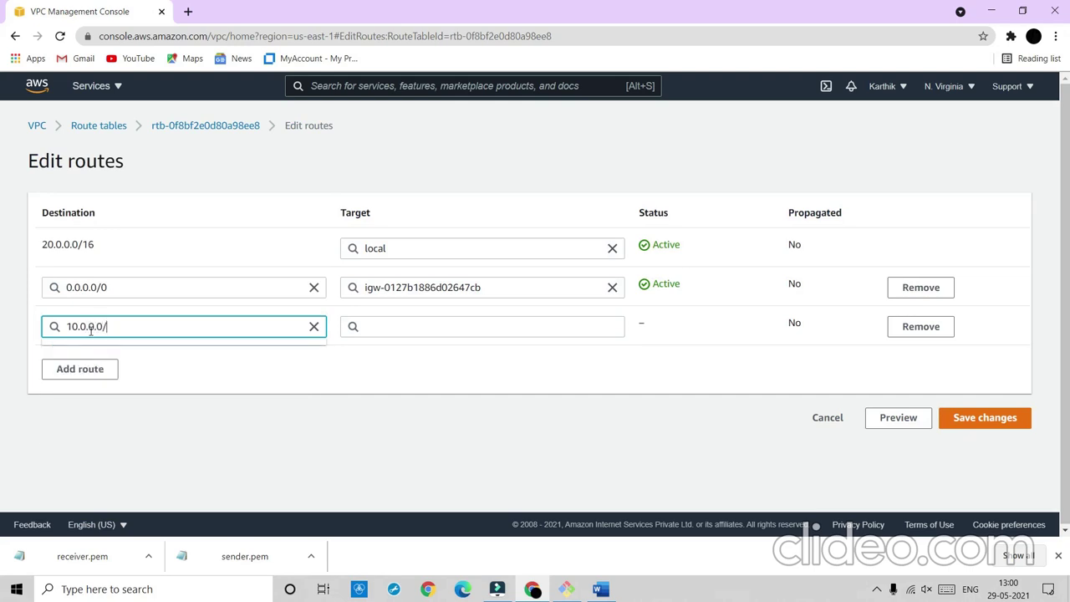
pyautogui.write('16')
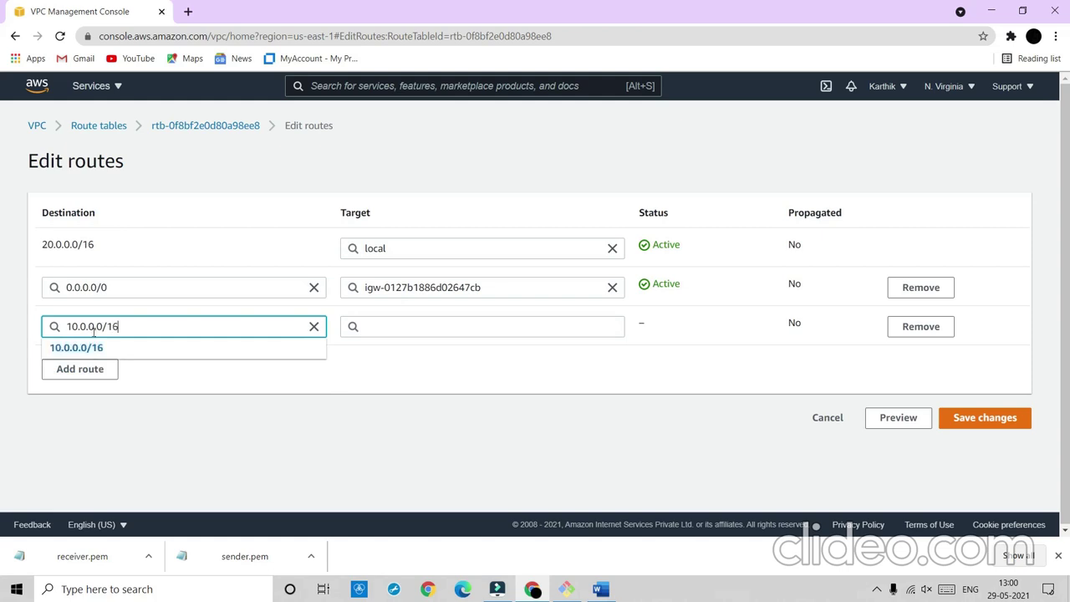
pyautogui.click(89, 351)
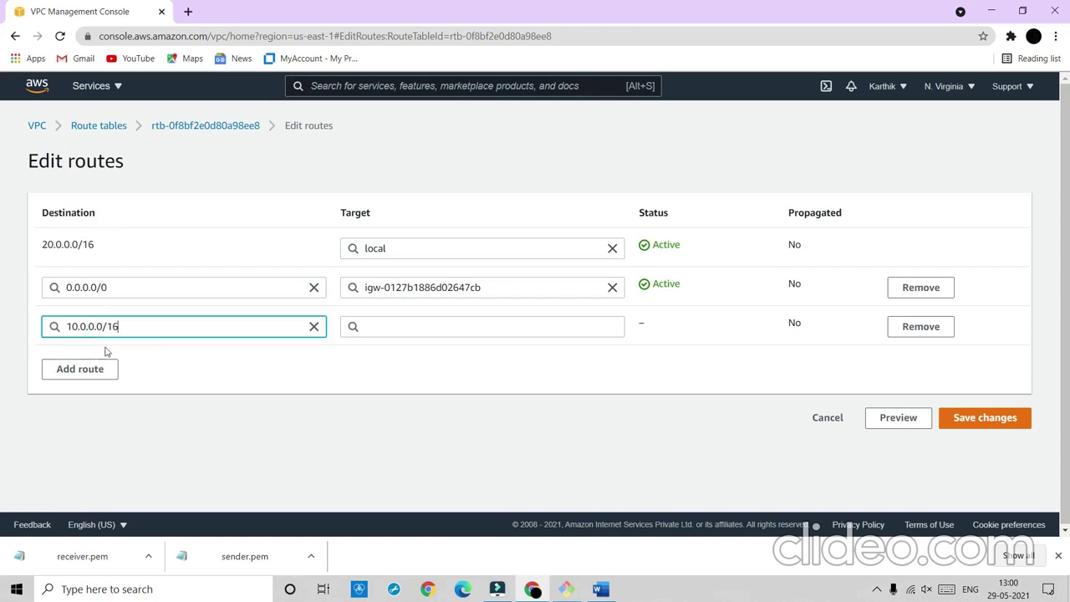
# - Target the 10.0.0.0/16 route at peering connection pcx-067d8eca65fb8d5bb and save the route changes
pyautogui.click(410, 328)
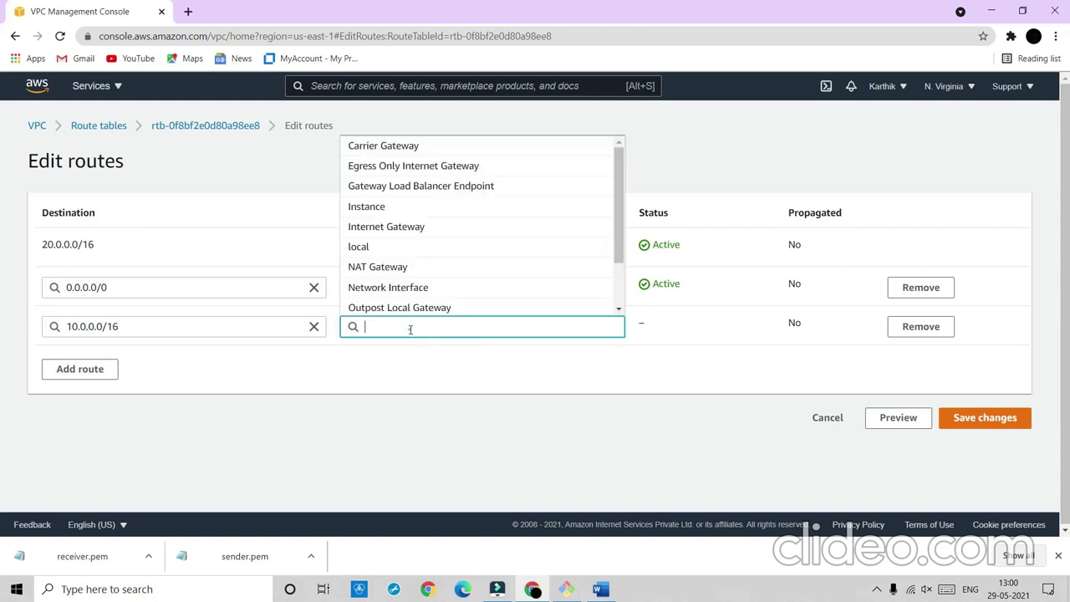
pyautogui.scroll(-1, 408, 287)
pyautogui.click(410, 275)
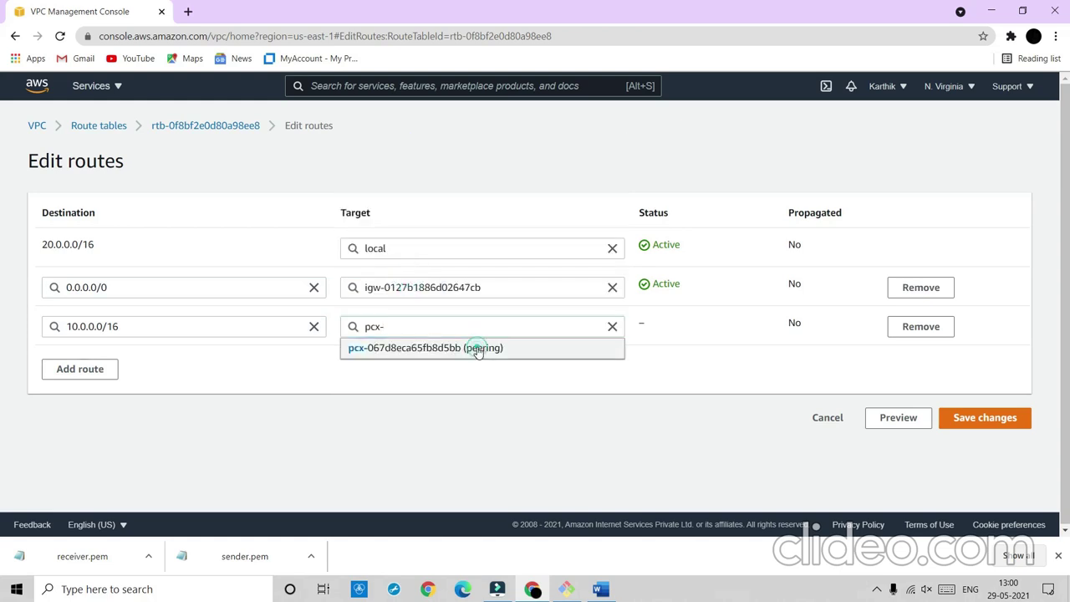
pyautogui.click(478, 351)
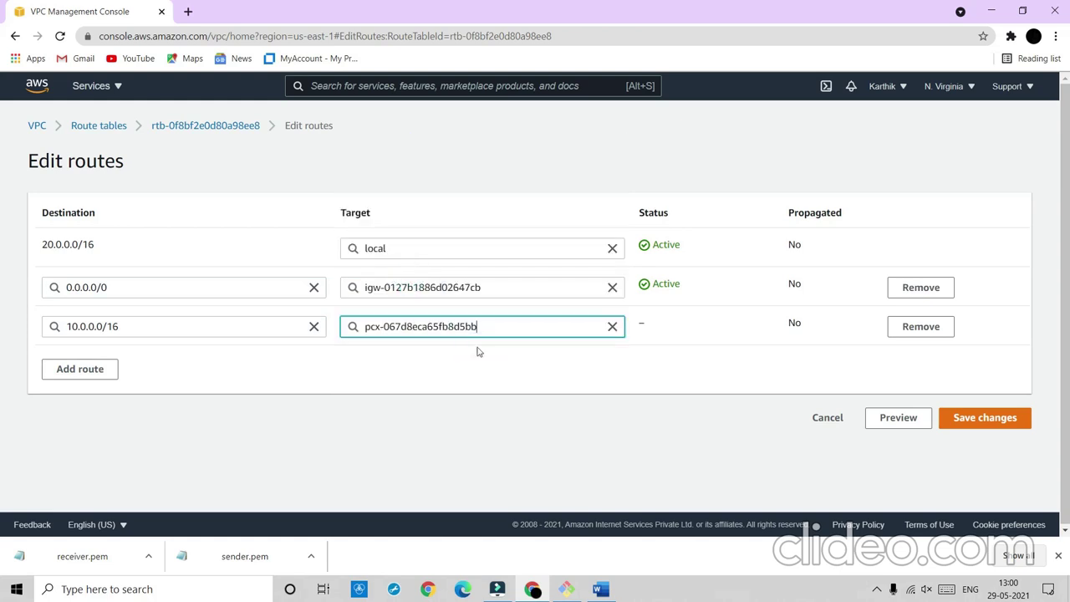
pyautogui.click(1004, 420)
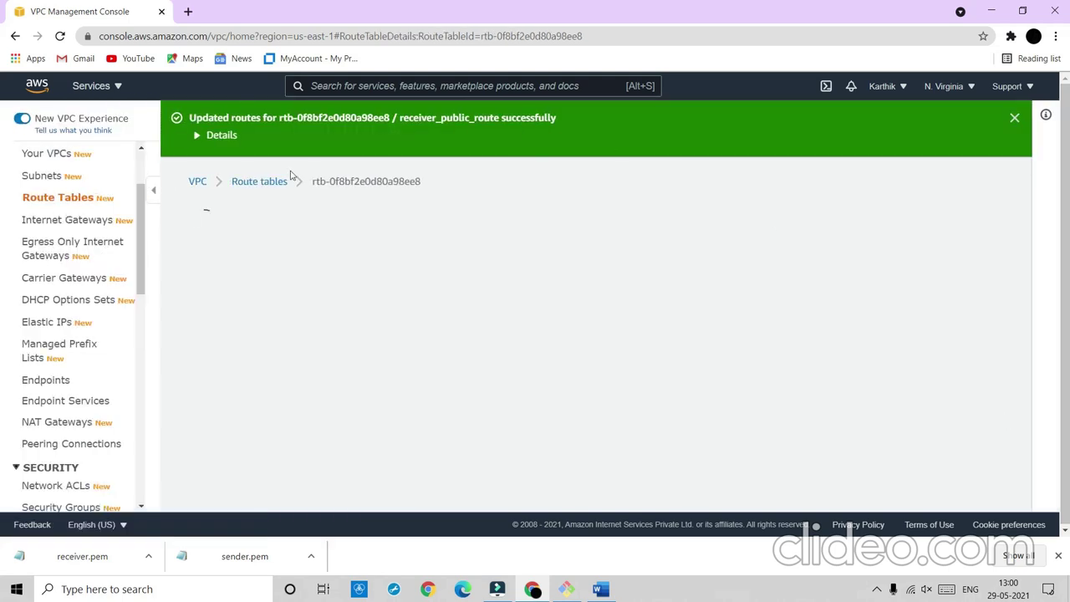
# - Refresh the route tables list and examine the routes of receiver_public_route and sender_public_route
pyautogui.click(261, 181)
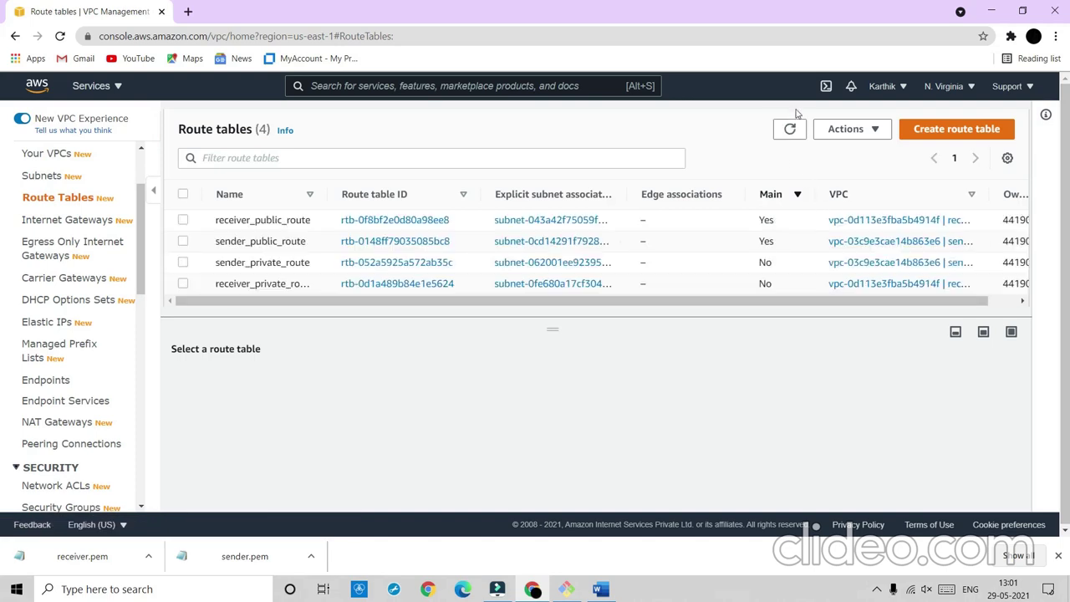
pyautogui.click(788, 129)
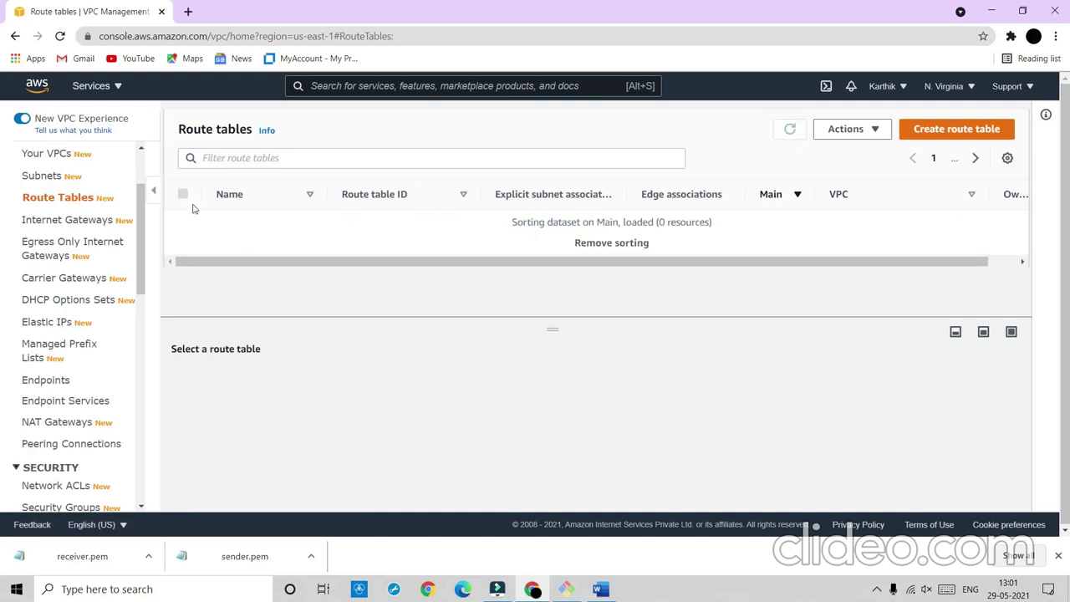
pyautogui.click(182, 220)
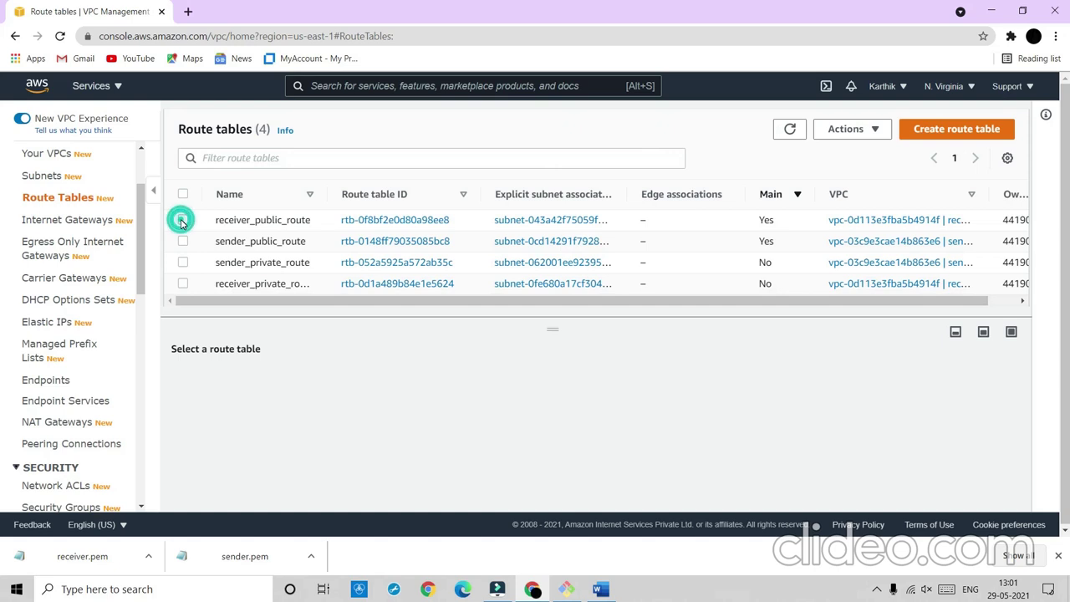
pyautogui.click(262, 385)
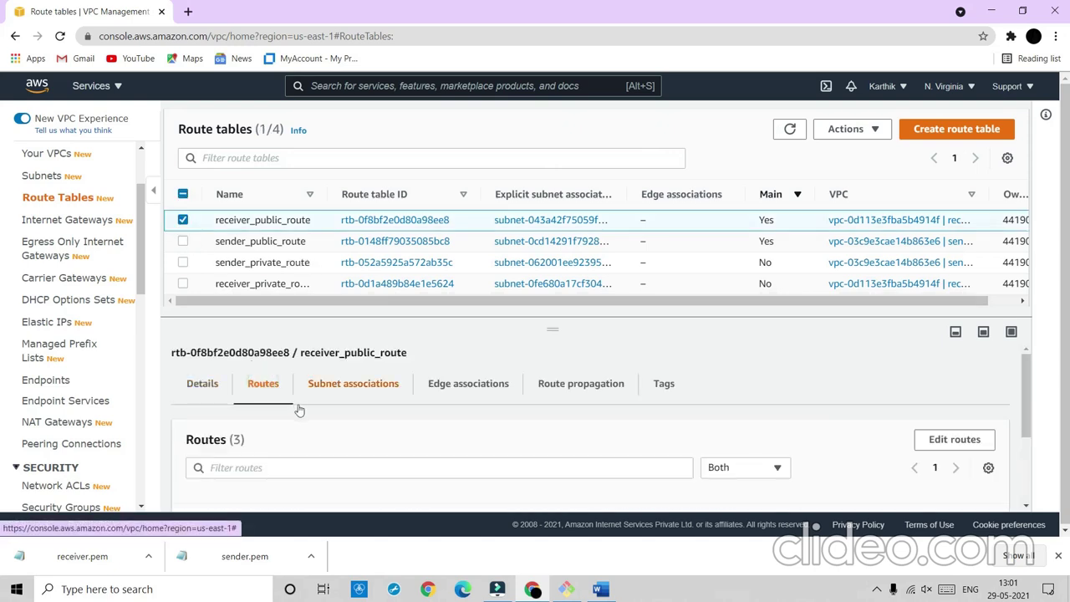
pyautogui.scroll(-2, 310, 425)
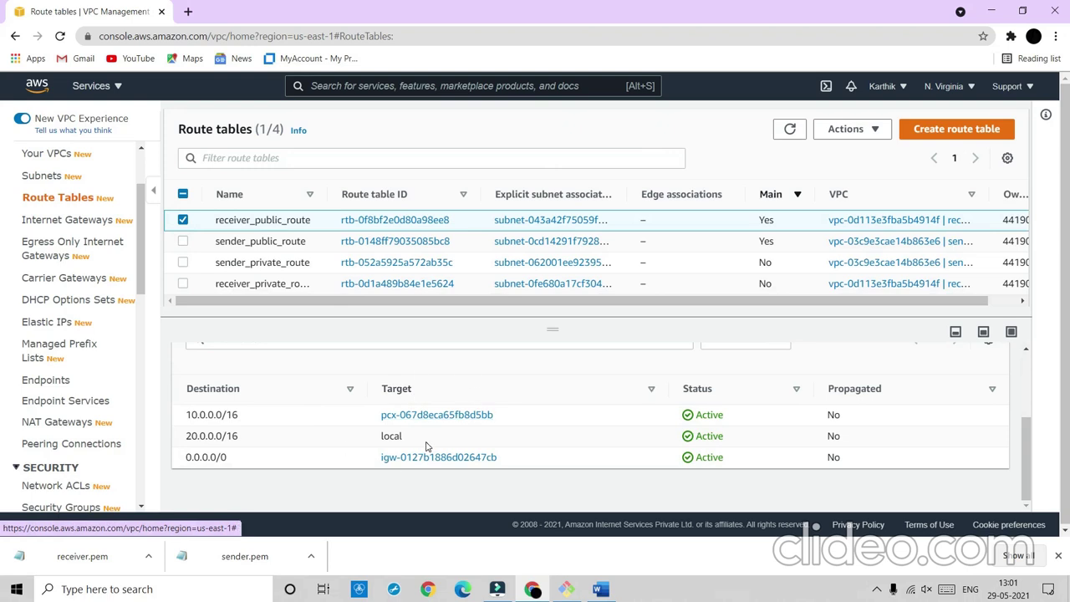
pyautogui.click(182, 241)
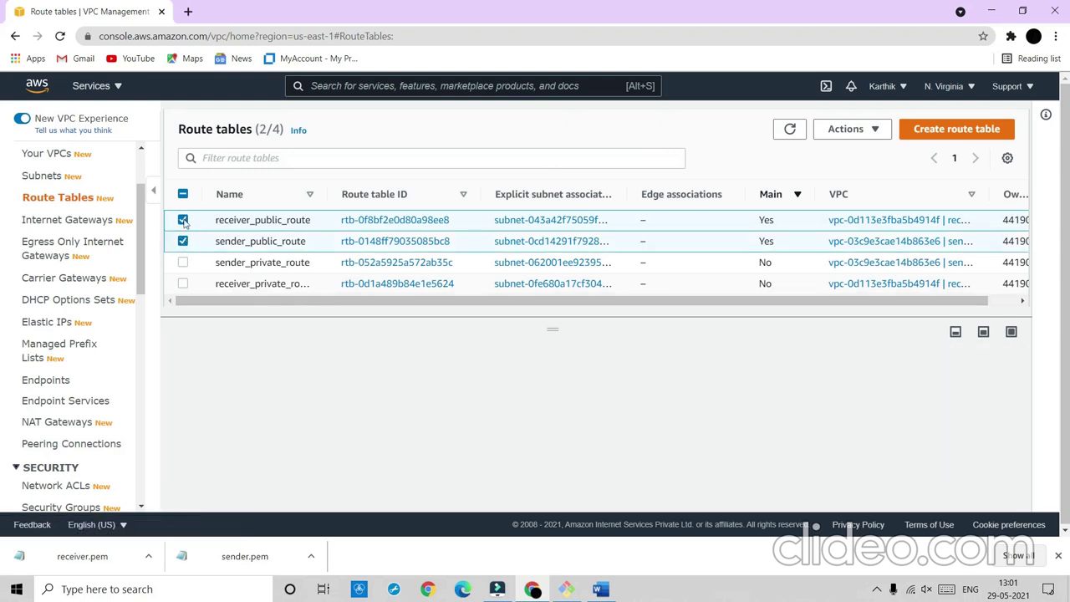
pyautogui.click(183, 219)
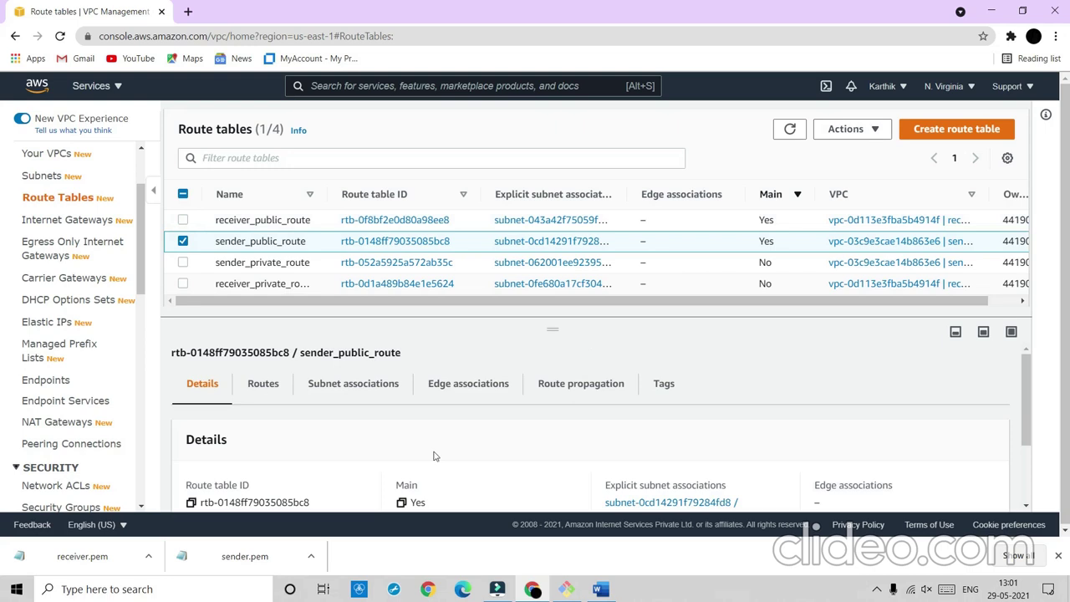
pyautogui.click(272, 386)
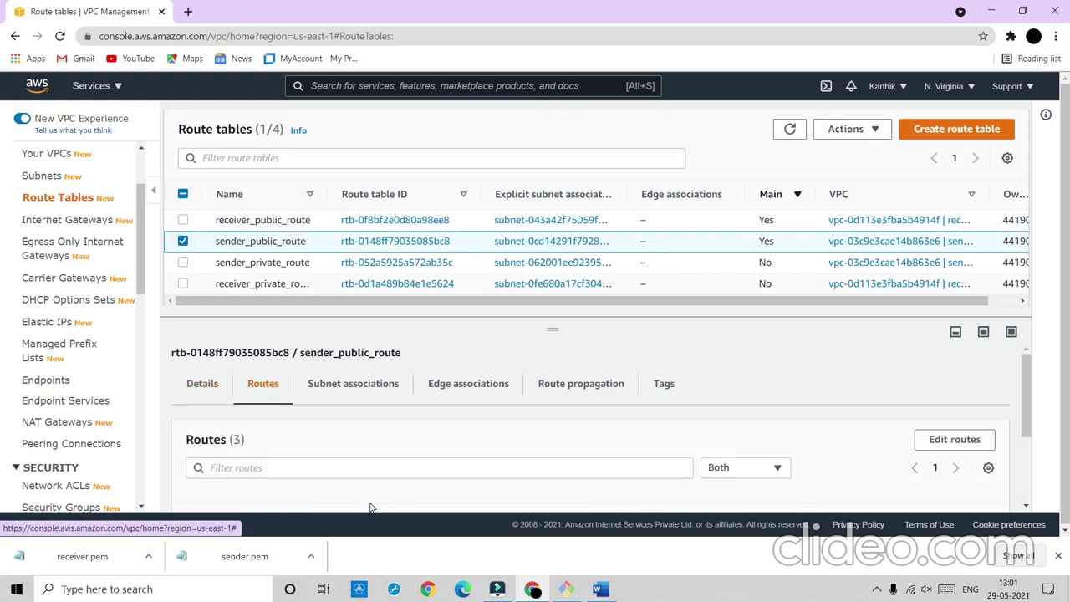
pyautogui.scroll(-3, 369, 505)
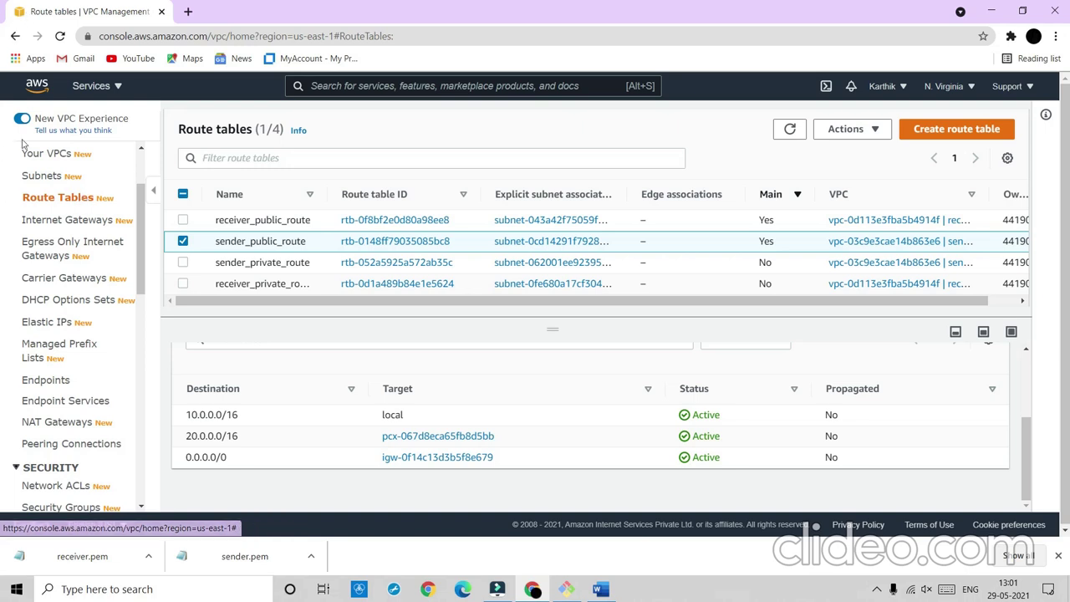
# - Go to the EC2 service and open its list of security groups
pyautogui.click(92, 85)
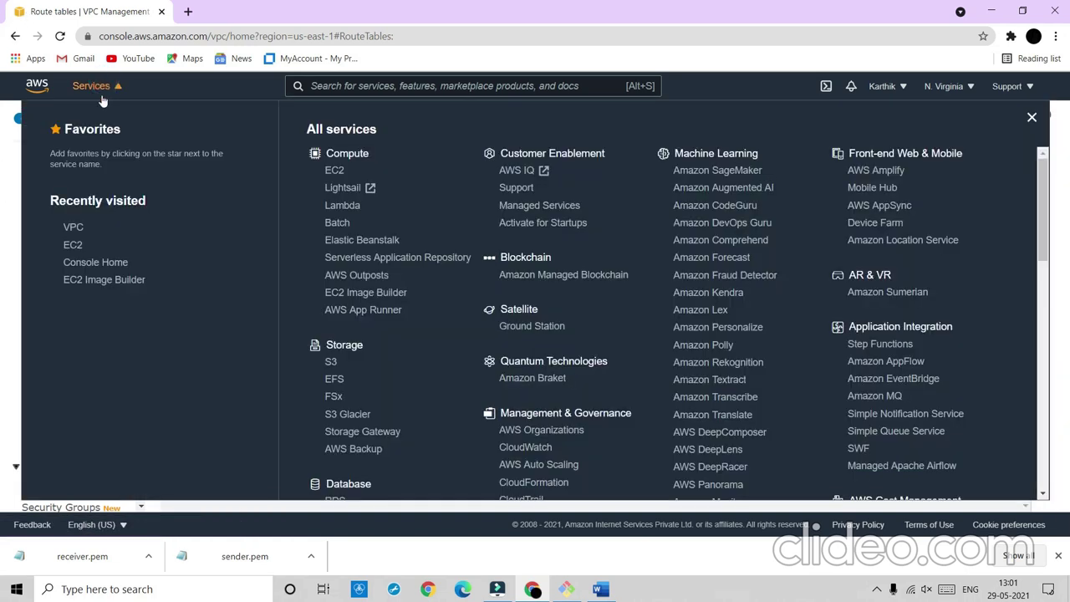
pyautogui.click(74, 246)
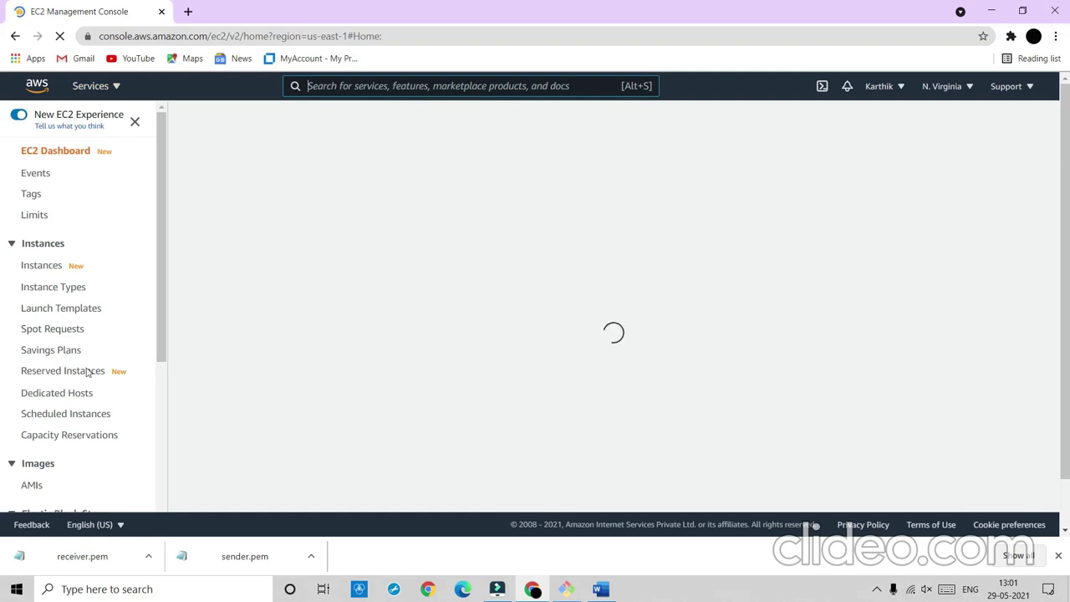
pyautogui.scroll(-3, 87, 372)
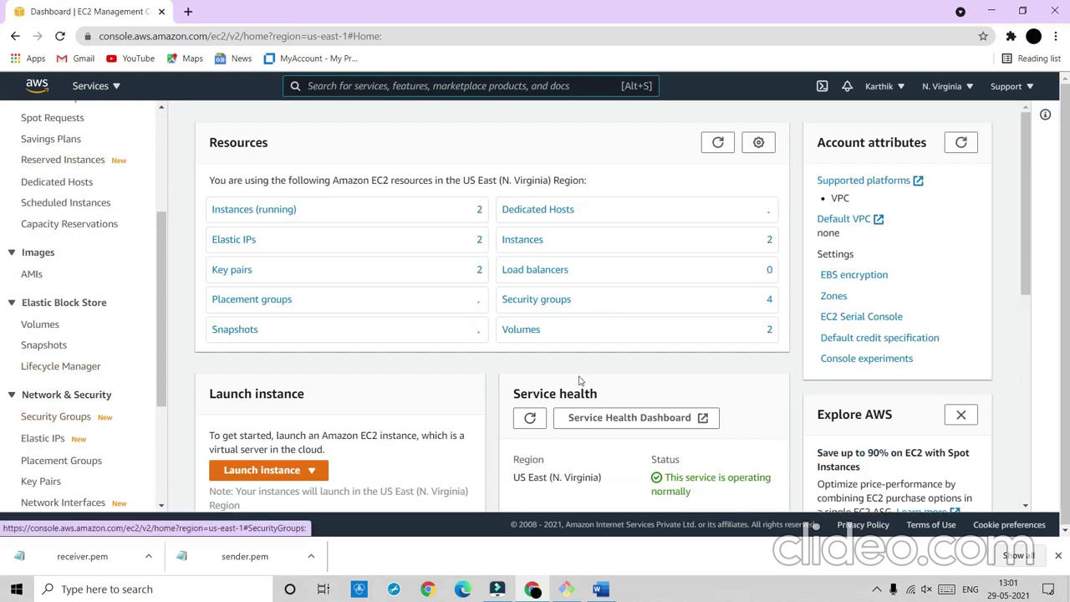
pyautogui.click(535, 303)
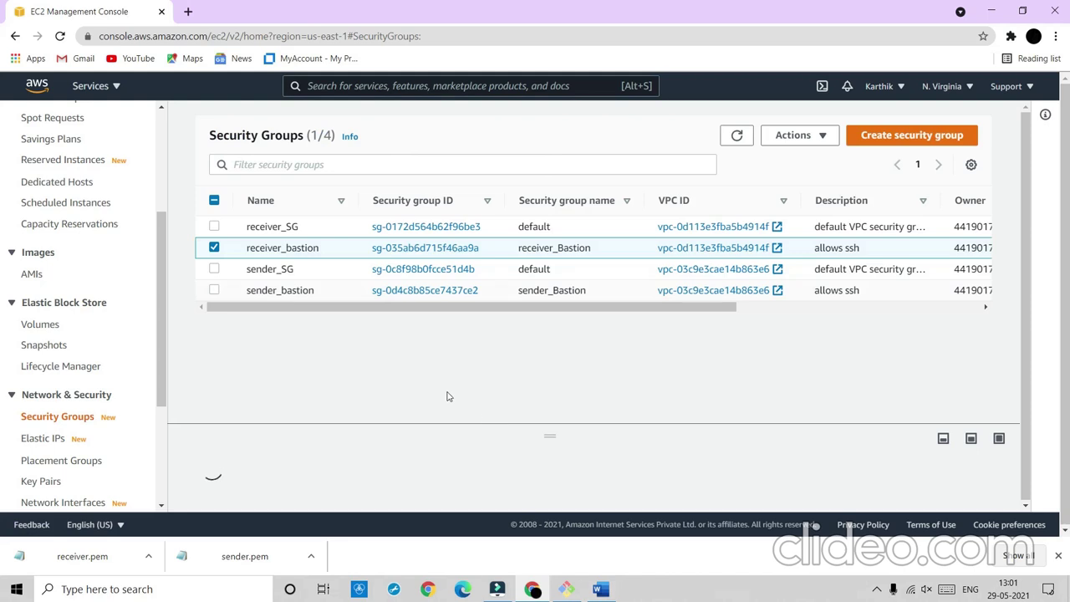
# - Open the inbound rules of the sender_bastion security group for editing and add a new rule row
pyautogui.click(214, 248)
pyautogui.click(214, 290)
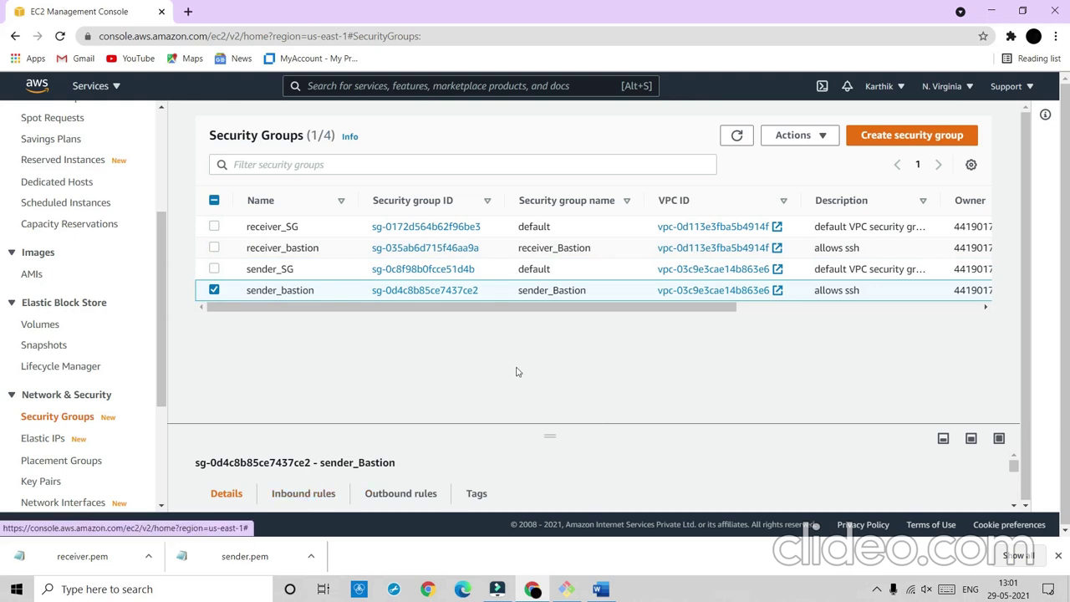
pyautogui.moveTo(549, 430); pyautogui.dragTo(549, 324)
pyautogui.click(292, 390)
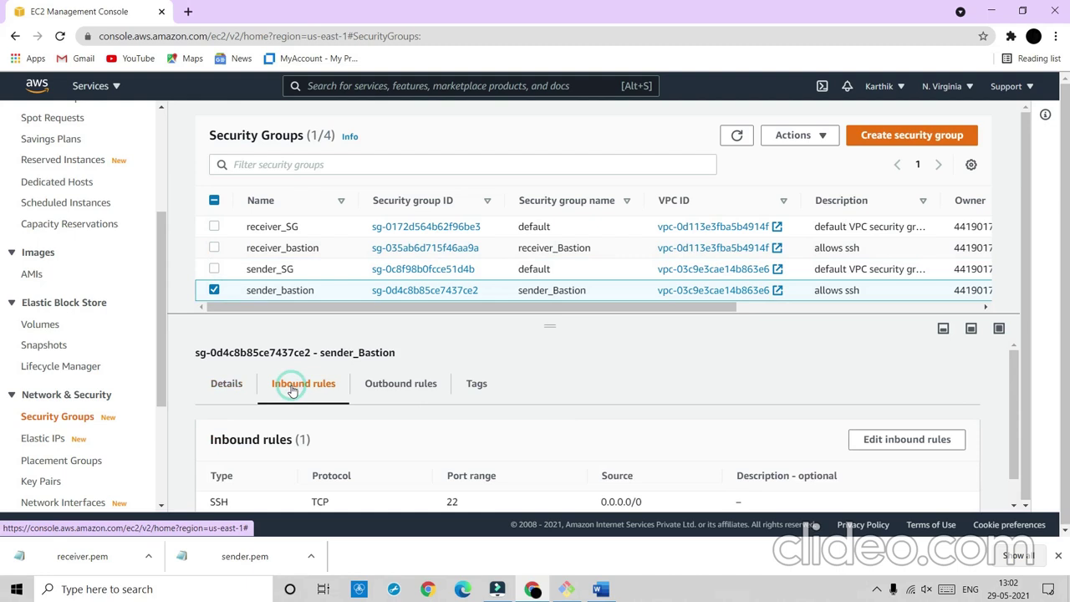
pyautogui.click(924, 440)
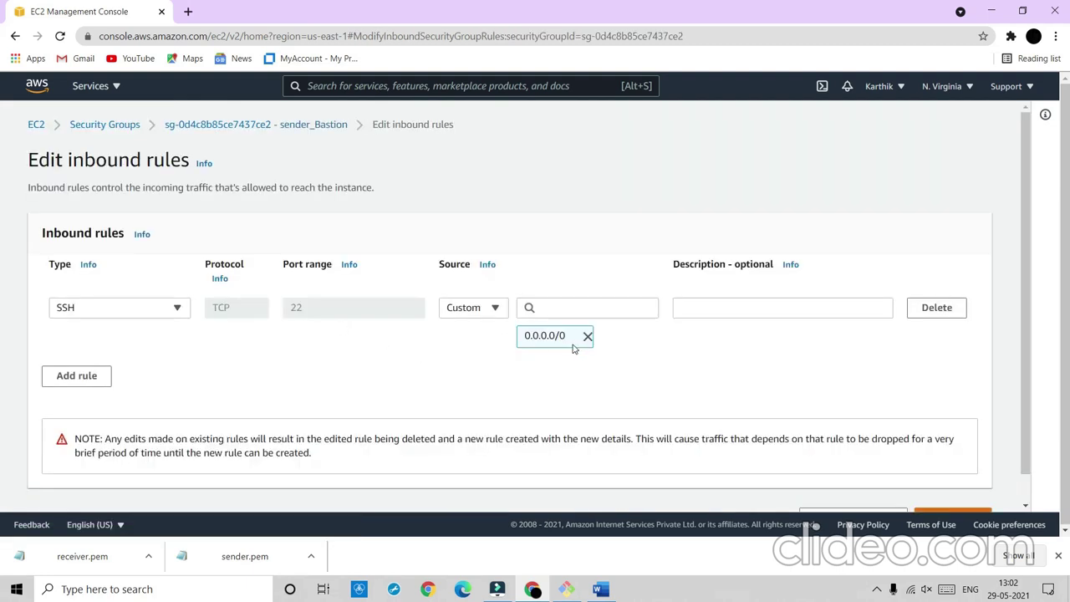
pyautogui.click(69, 378)
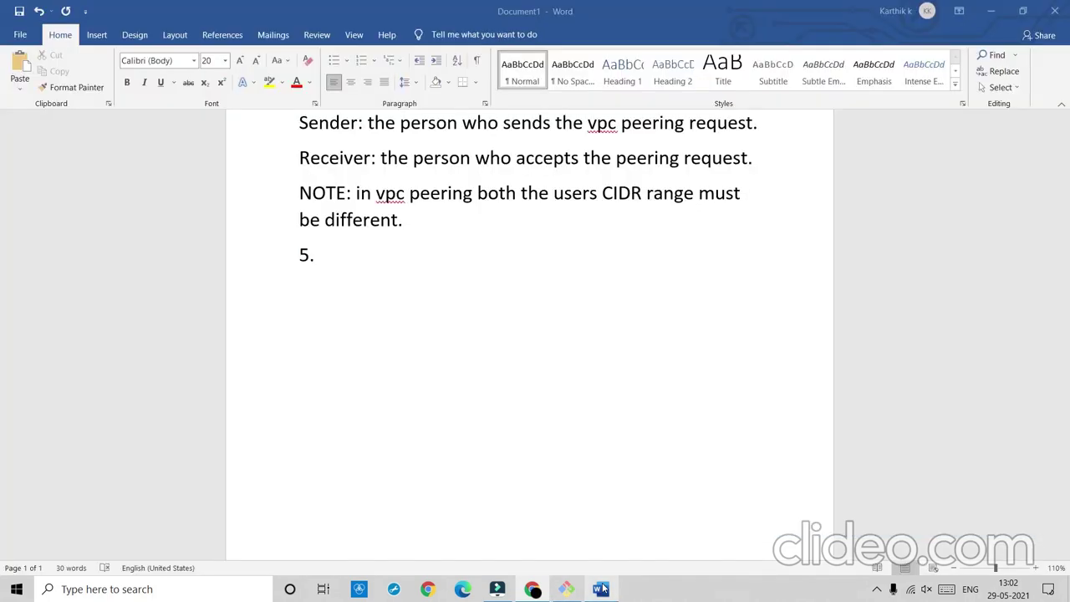
# - Switch to Word and complete item 5: "now to security group and along with SSH now add ALL ICMP -IPV4. For both sender and receiver."
pyautogui.click(601, 588)
pyautogui.write('noe')
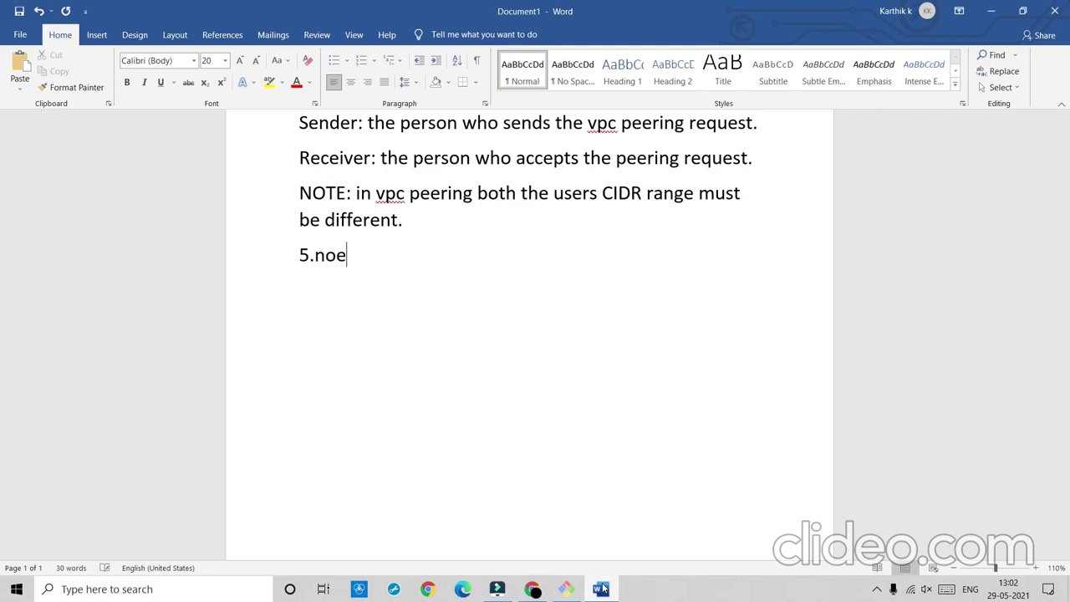
pyautogui.press('BackSpace')
pyautogui.write('w to securit')
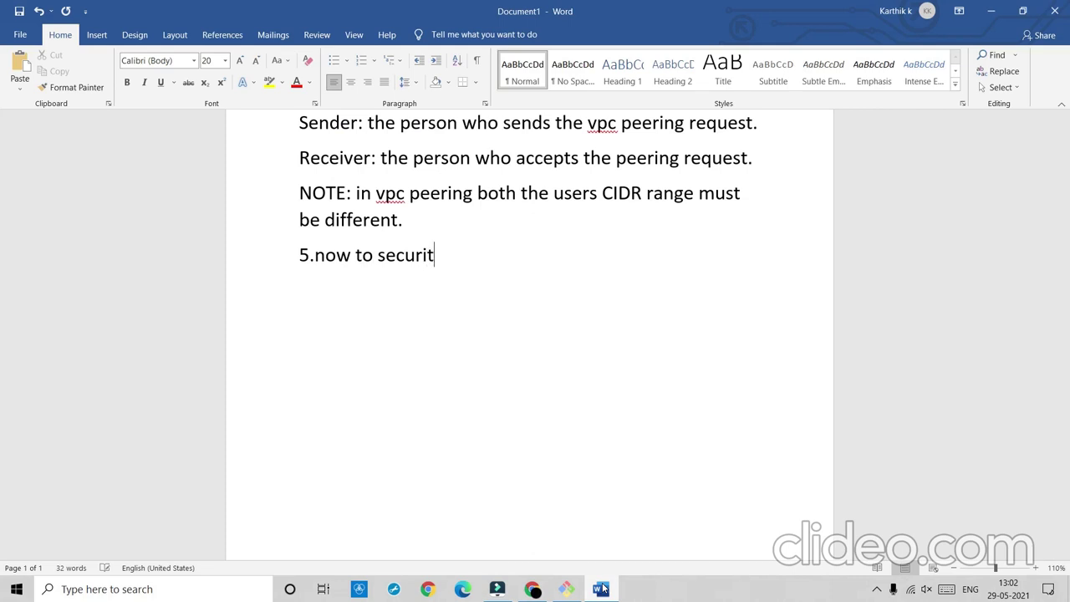
pyautogui.write('y group')
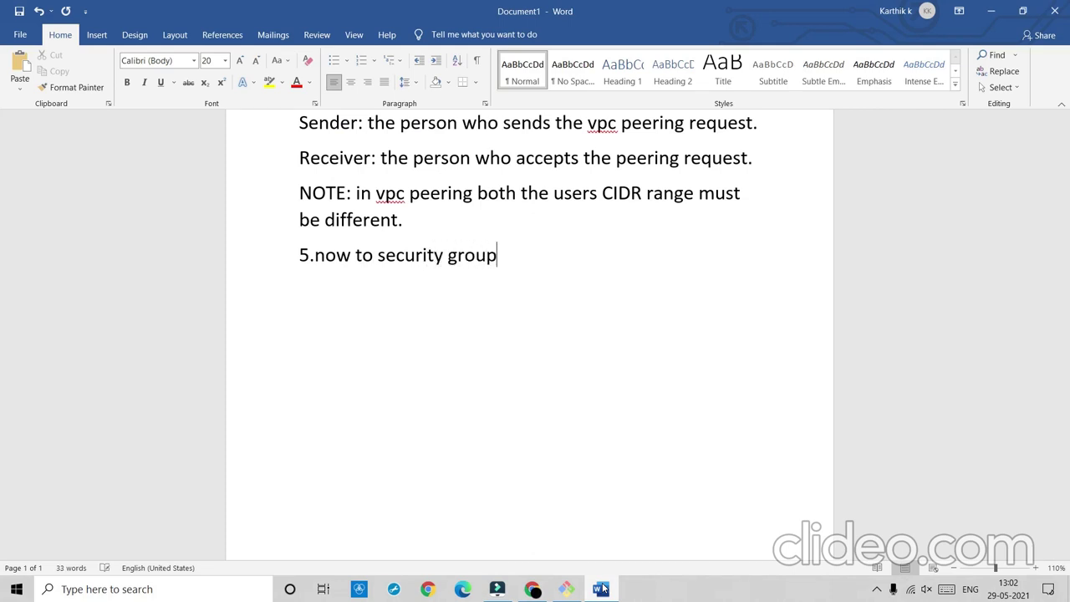
pyautogui.write(' and along')
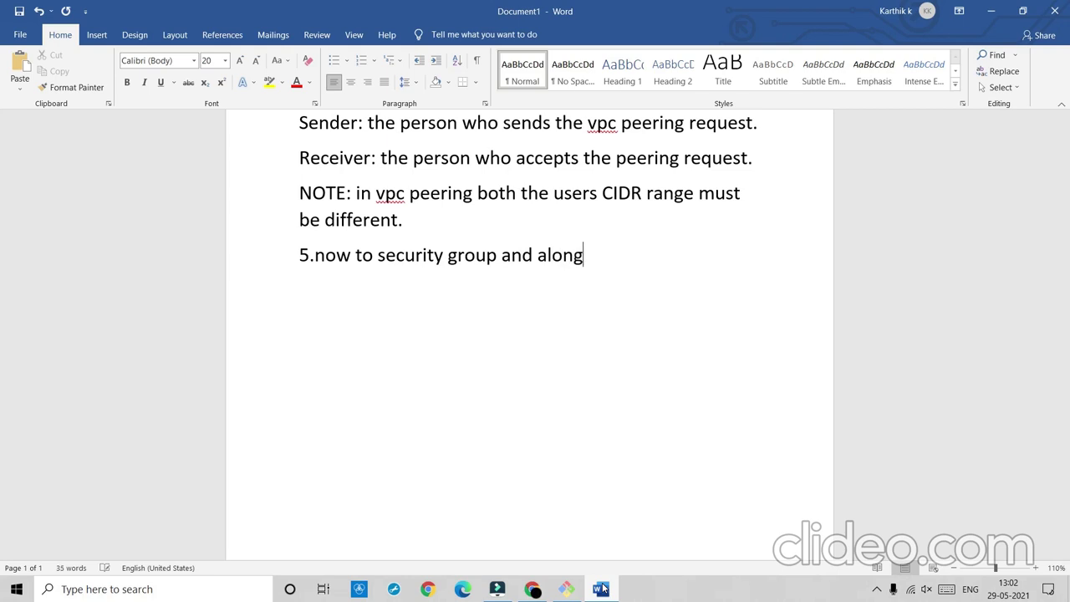
pyautogui.write(' with SSH ')
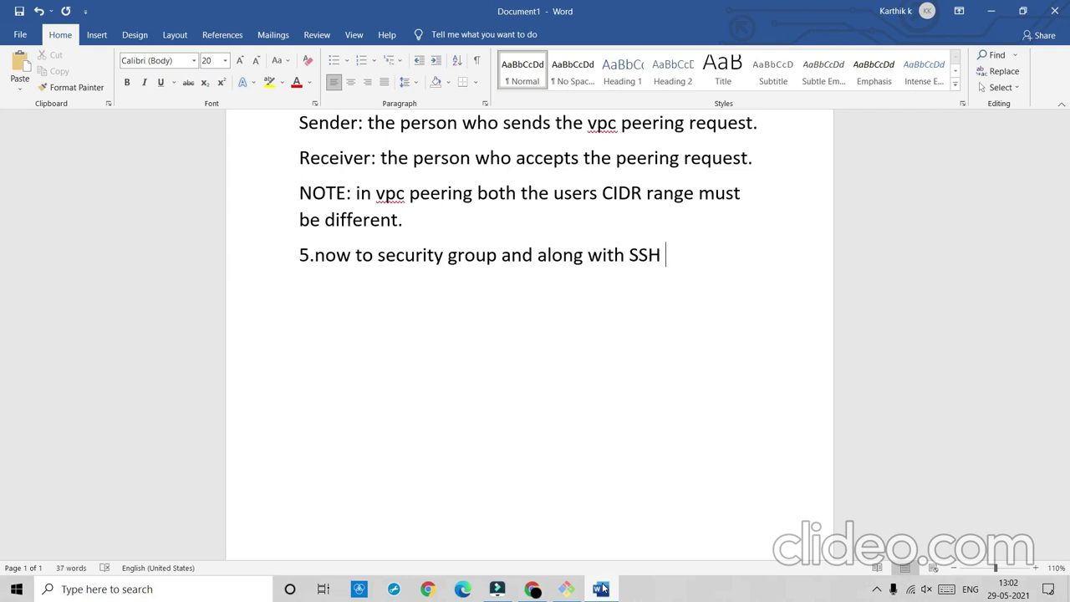
pyautogui.write('now add ALLICMP -')
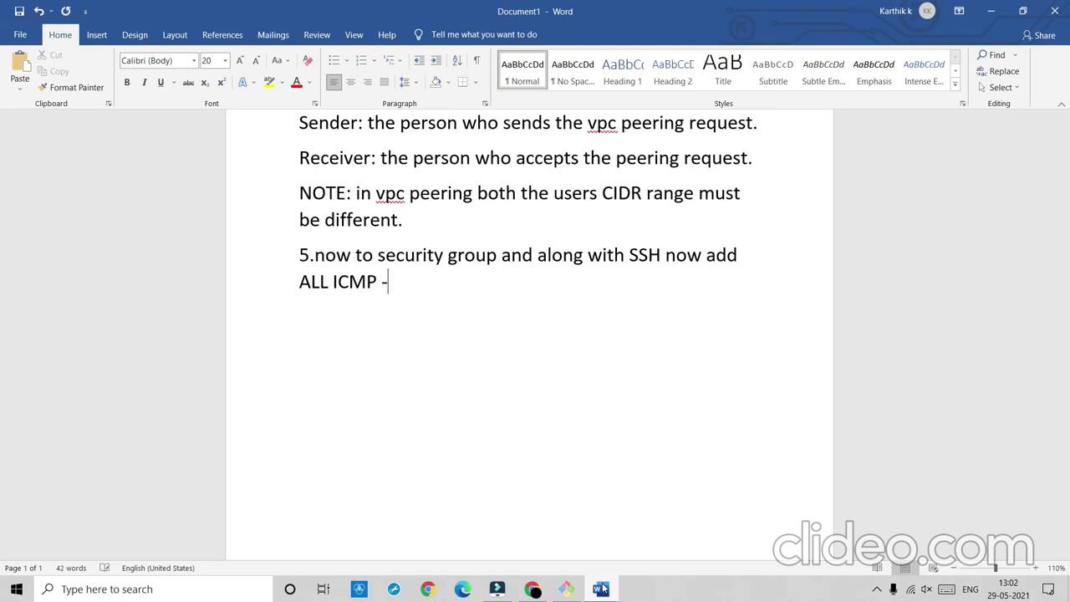
pyautogui.write('PV4. for bo')
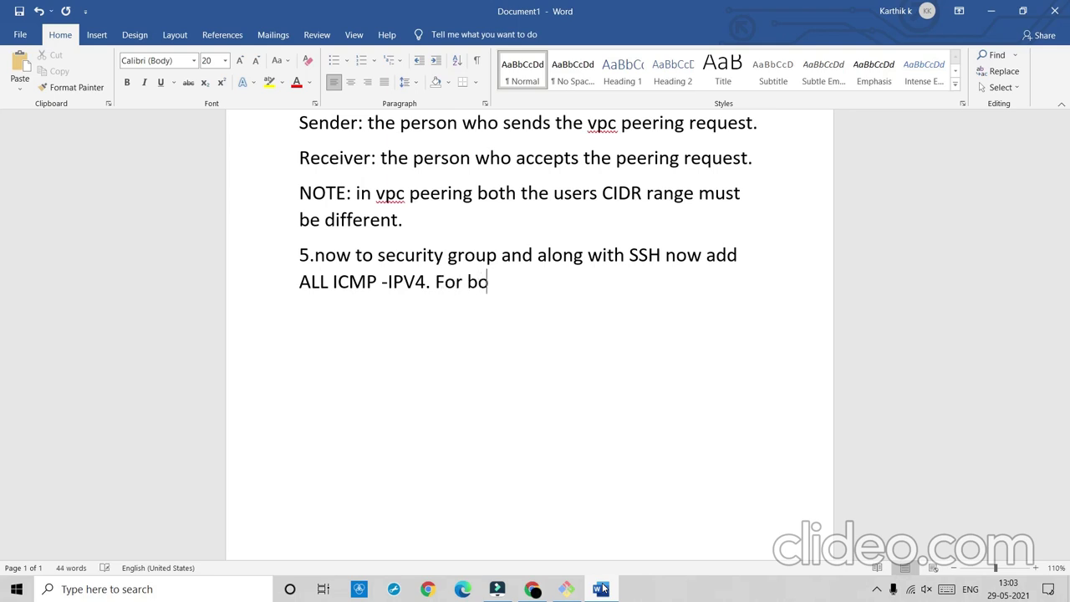
pyautogui.write('th sender and receiver')
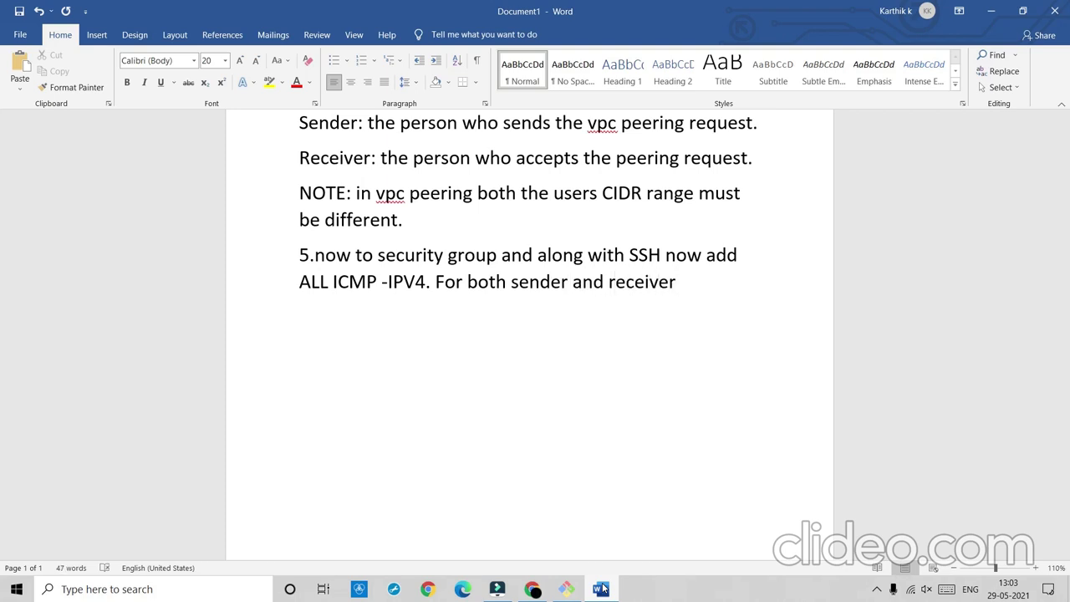
pyautogui.write('.')
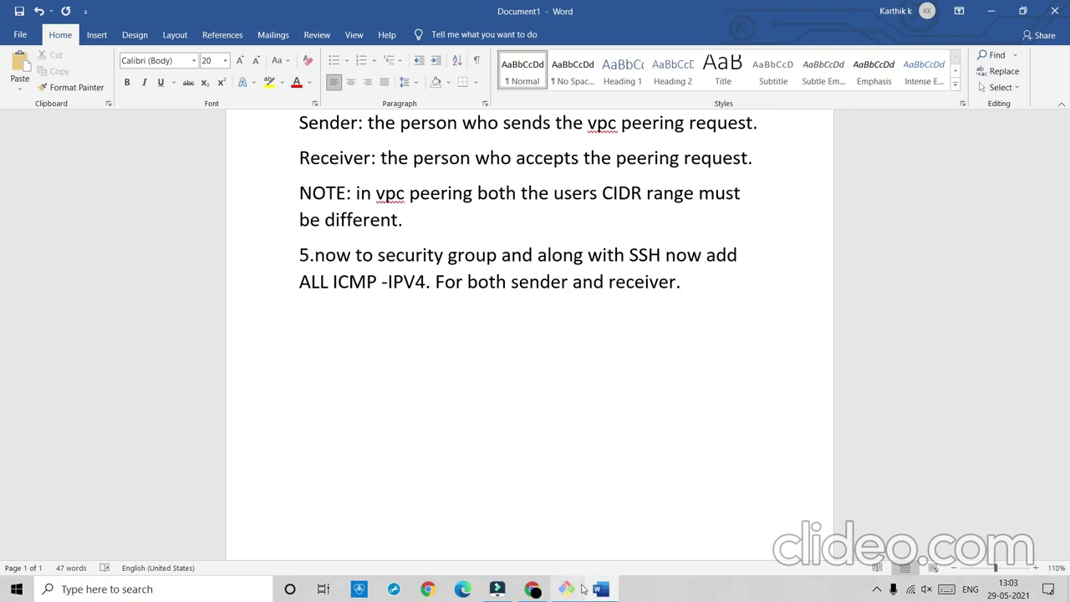
# - Switch to Chrome, set sender_bastion's new inbound rule to All ICMP - IPv4 with source 0.0.0.0/0, and save the rules
pyautogui.click(532, 589)
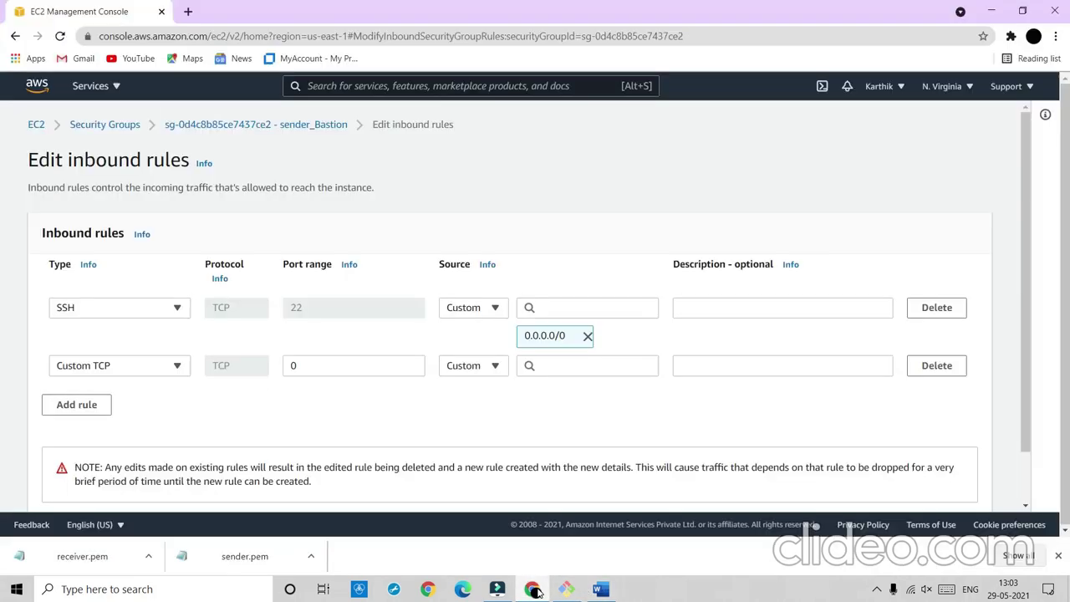
pyautogui.click(171, 368)
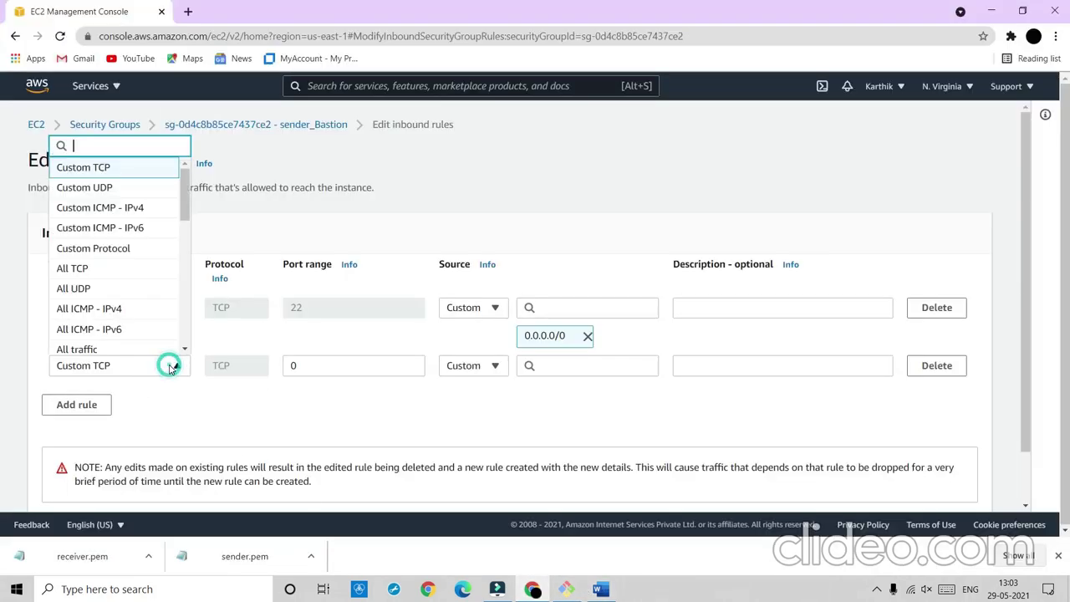
pyautogui.click(95, 309)
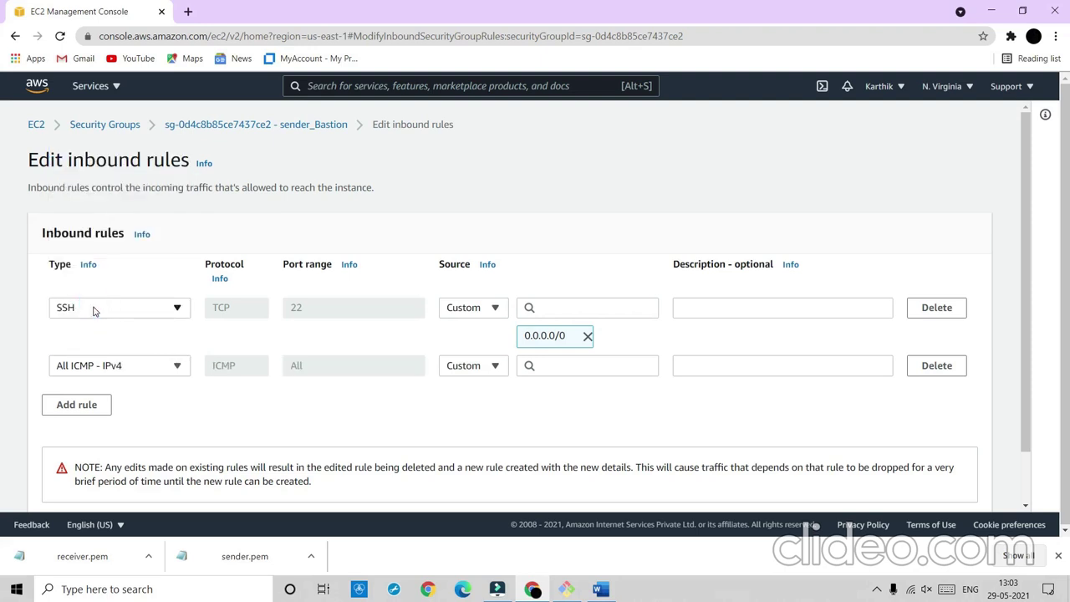
pyautogui.click(559, 368)
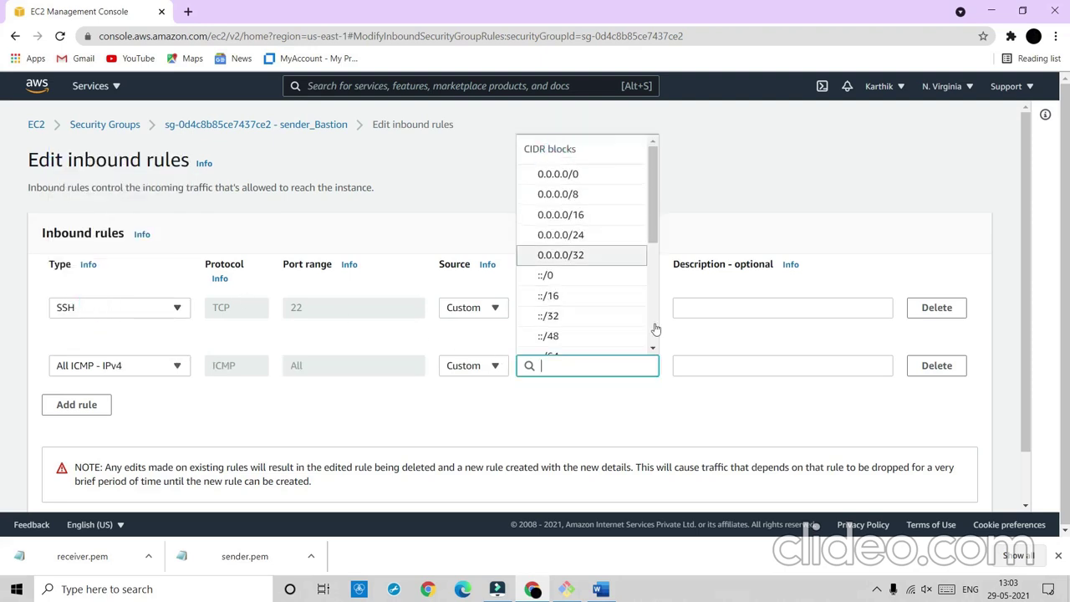
pyautogui.click(557, 174)
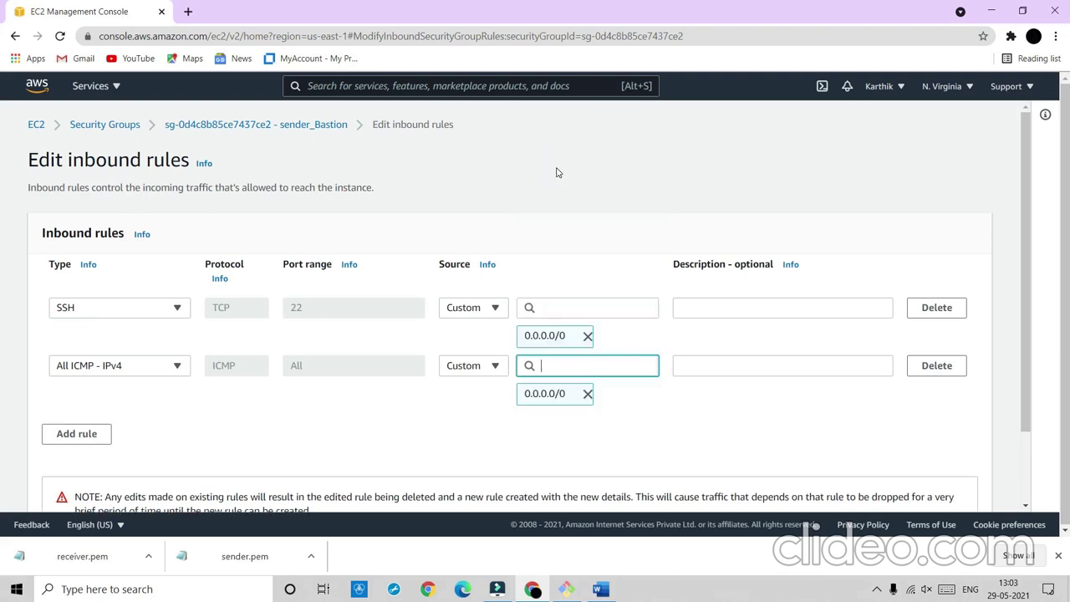
pyautogui.scroll(-2, 675, 359)
pyautogui.click(953, 487)
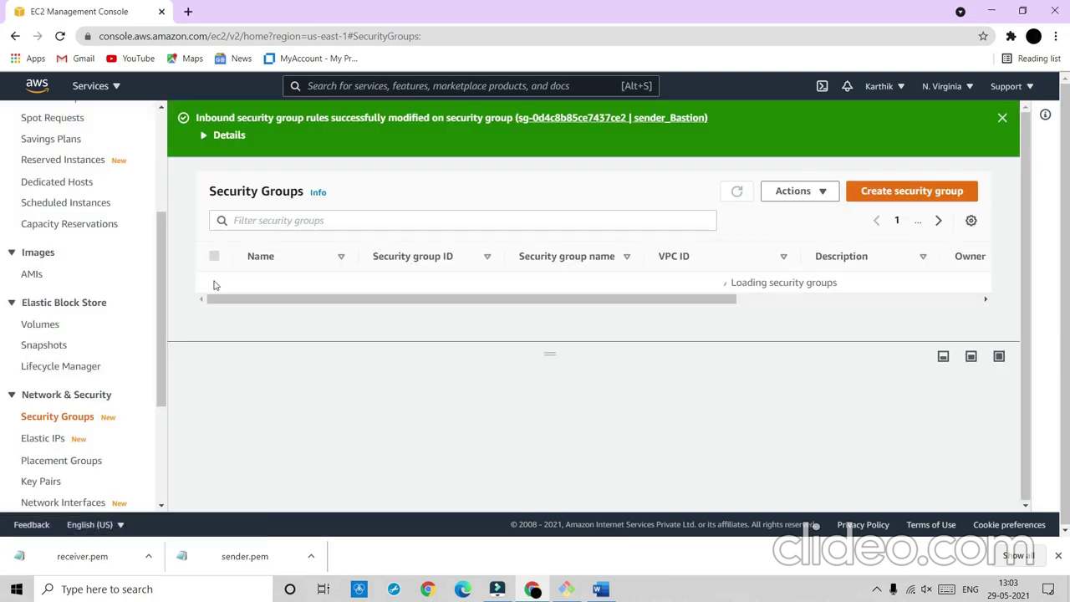
# - Refresh the security groups list, open the inbound rules of receiver_bastion for editing, and add a new rule row
pyautogui.click(725, 192)
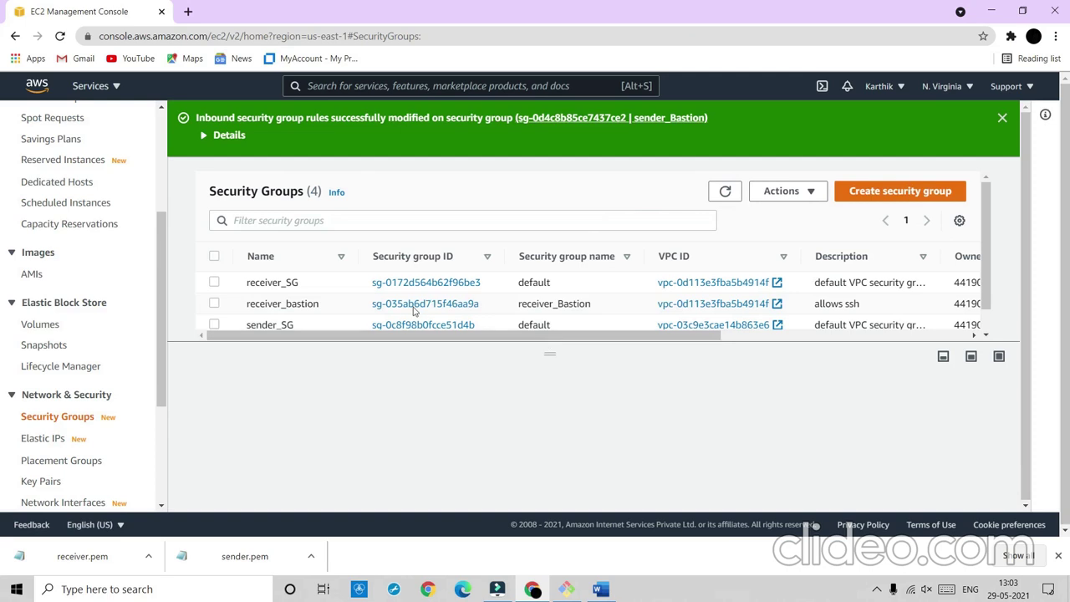
pyautogui.click(214, 304)
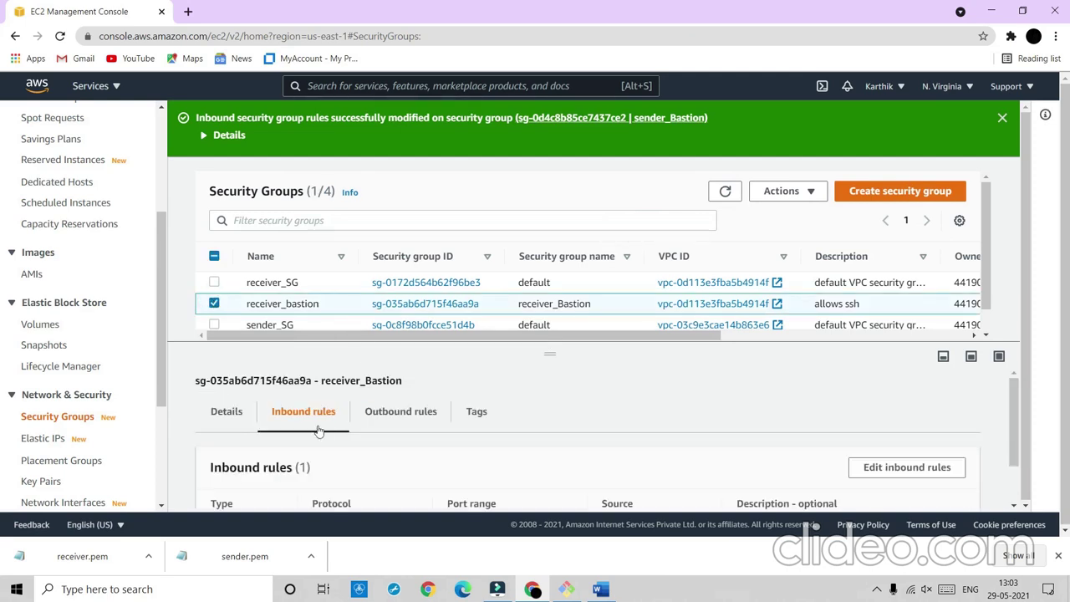
pyautogui.click(920, 470)
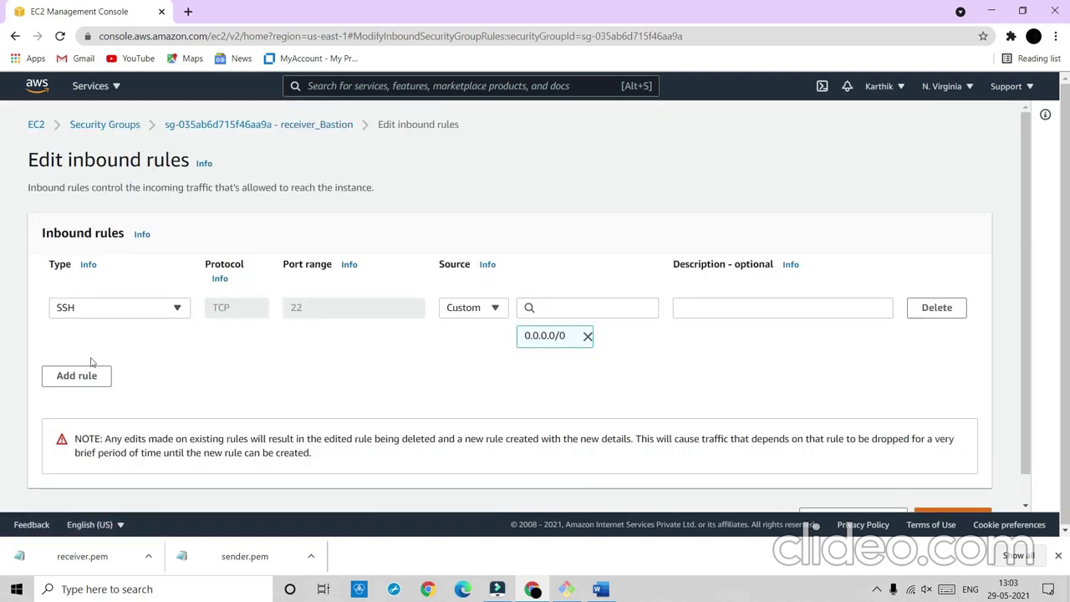
pyautogui.click(81, 380)
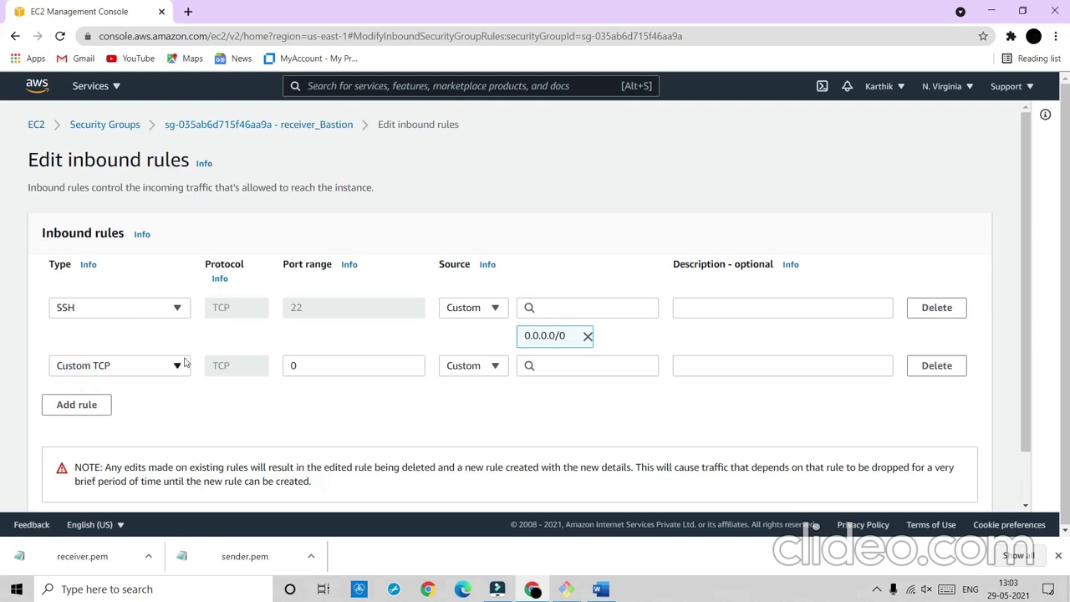
# - Set receiver_bastion's new inbound rule to All ICMP - IPv4 with source 0.0.0.0/0 and save the rules
pyautogui.click(179, 365)
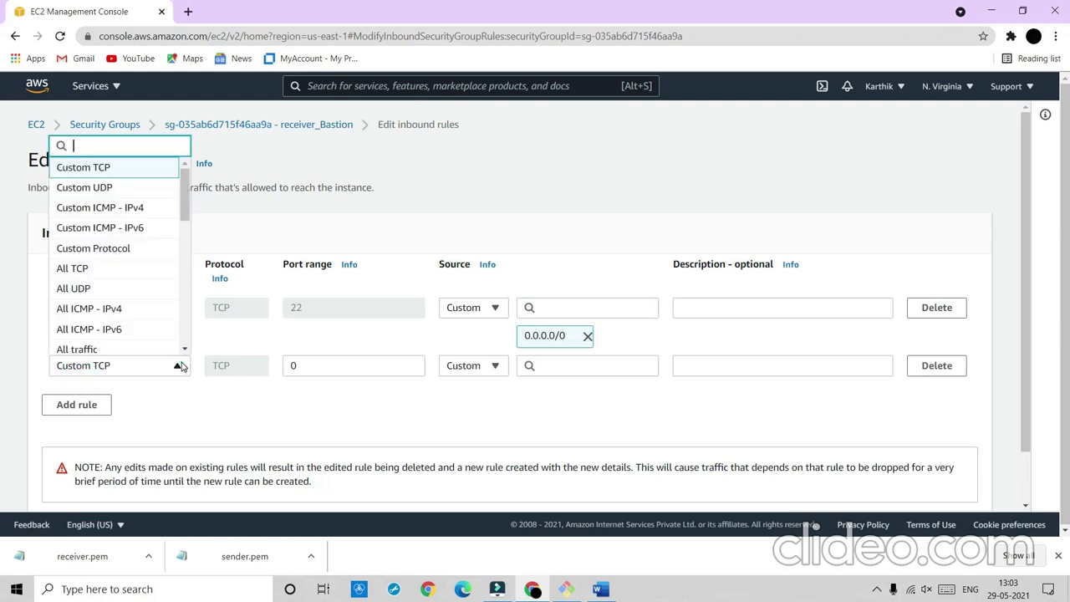
pyautogui.click(114, 311)
pyautogui.click(560, 373)
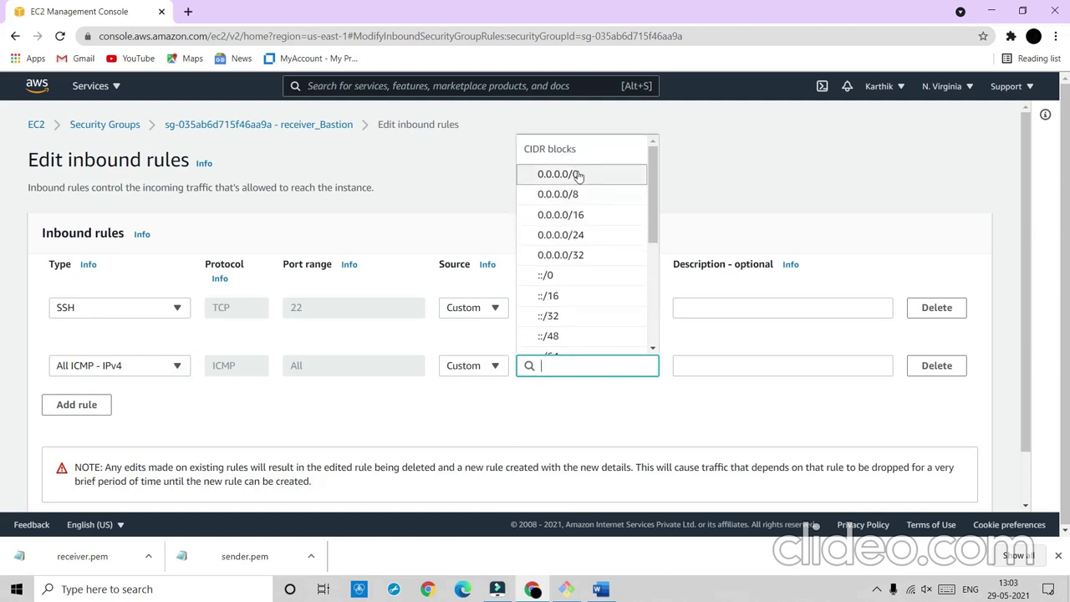
pyautogui.click(575, 174)
pyautogui.scroll(-1, 717, 357)
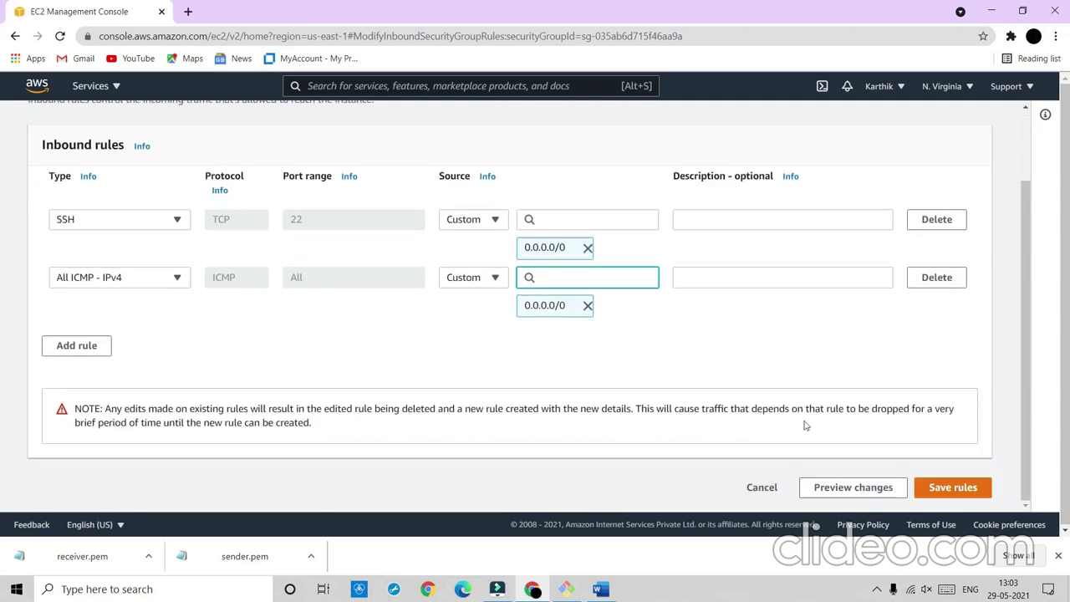
pyautogui.click(966, 493)
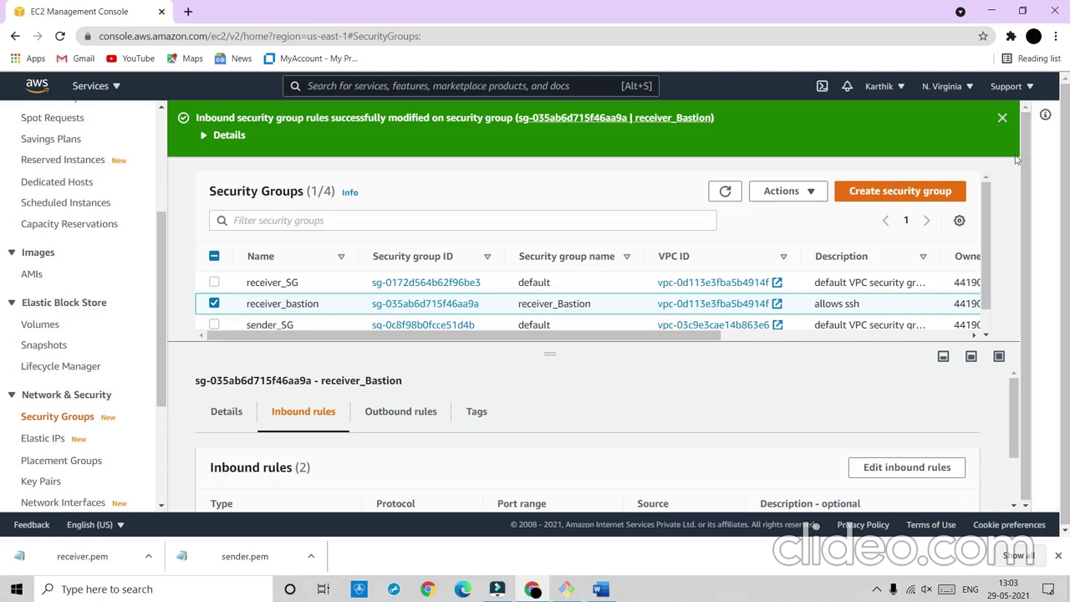
pyautogui.click(1003, 118)
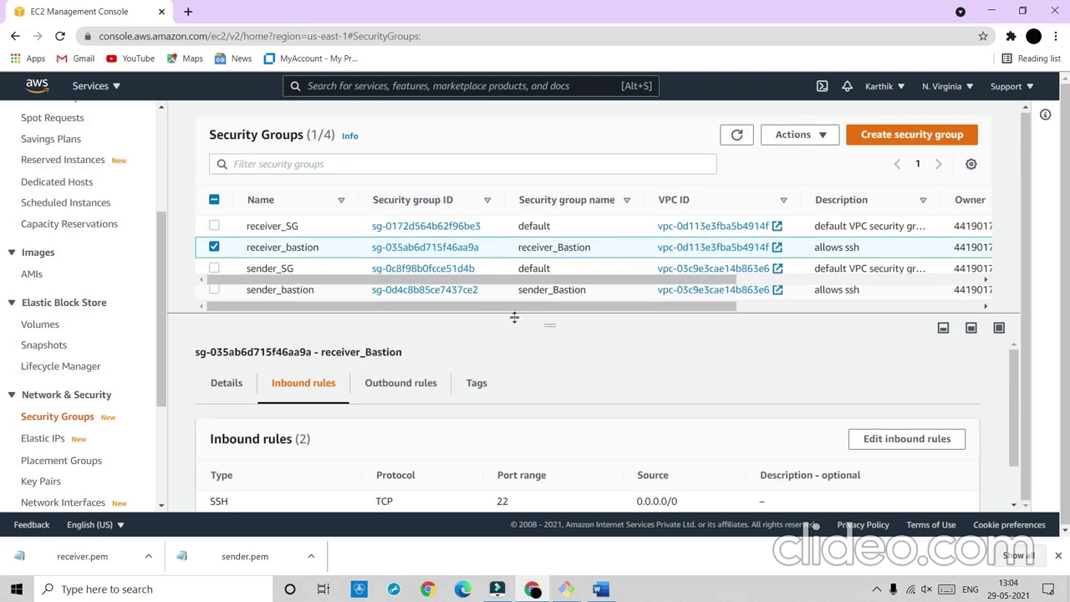
pyautogui.moveTo(549, 325); pyautogui.dragTo(549, 385)
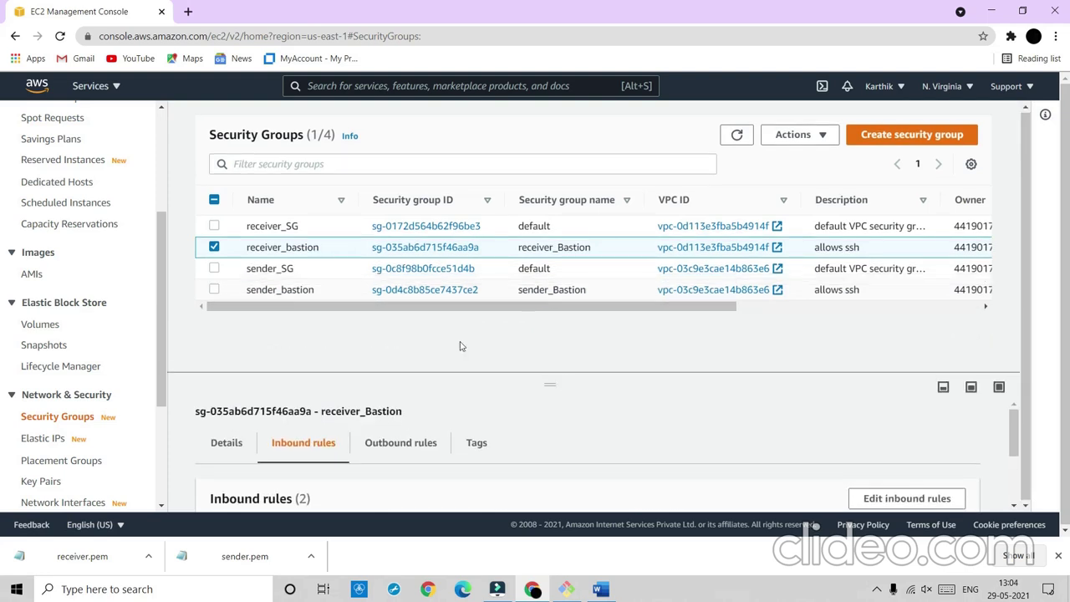
# - Go to the VPC service, open the list of VPCs, and select sender_vpc
pyautogui.click(99, 85)
pyautogui.click(74, 244)
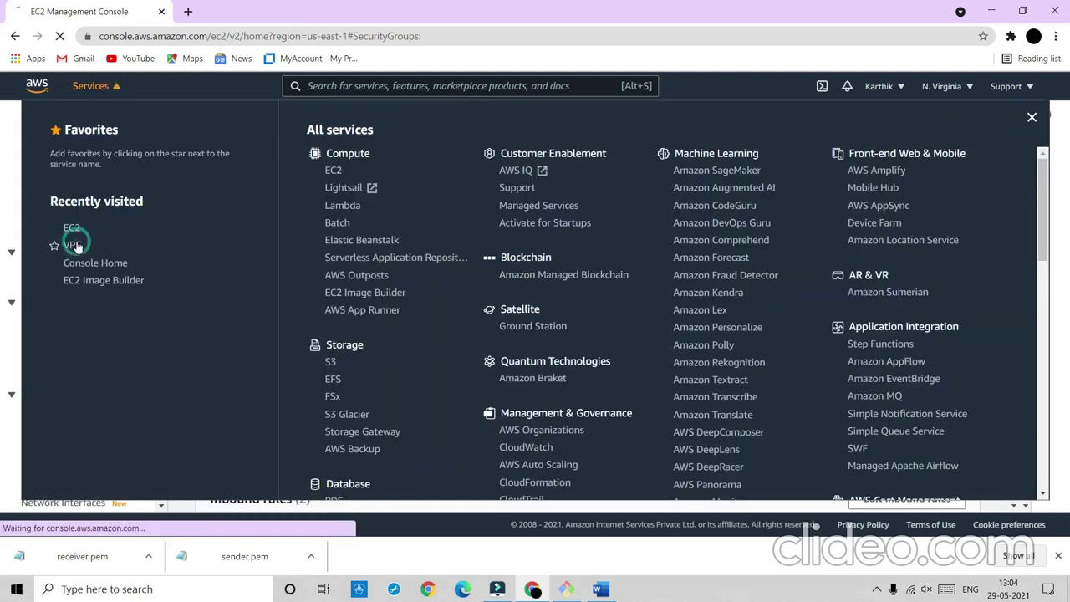
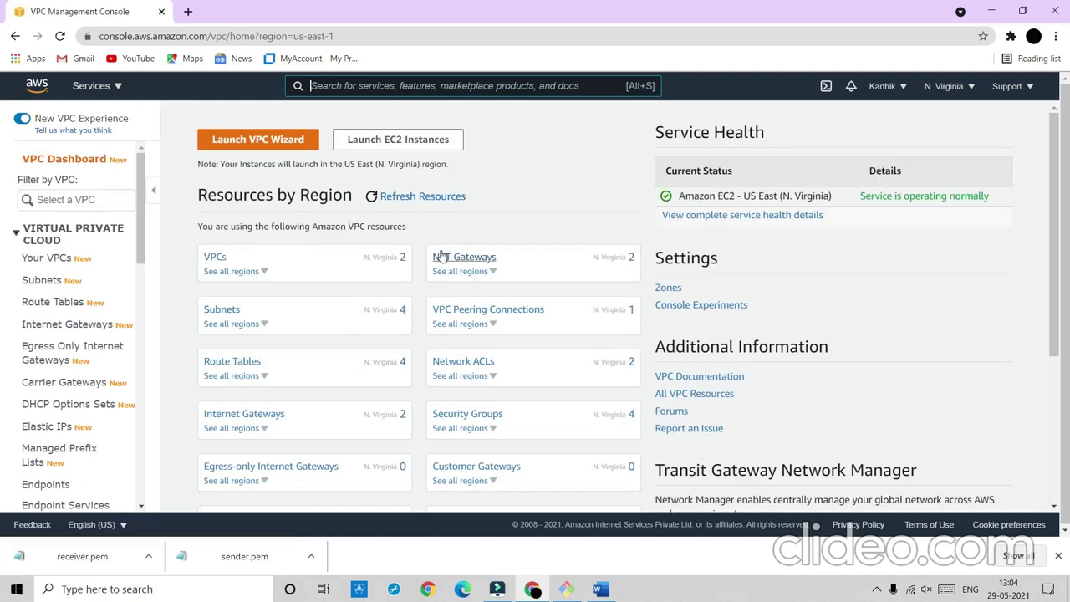
pyautogui.click(213, 256)
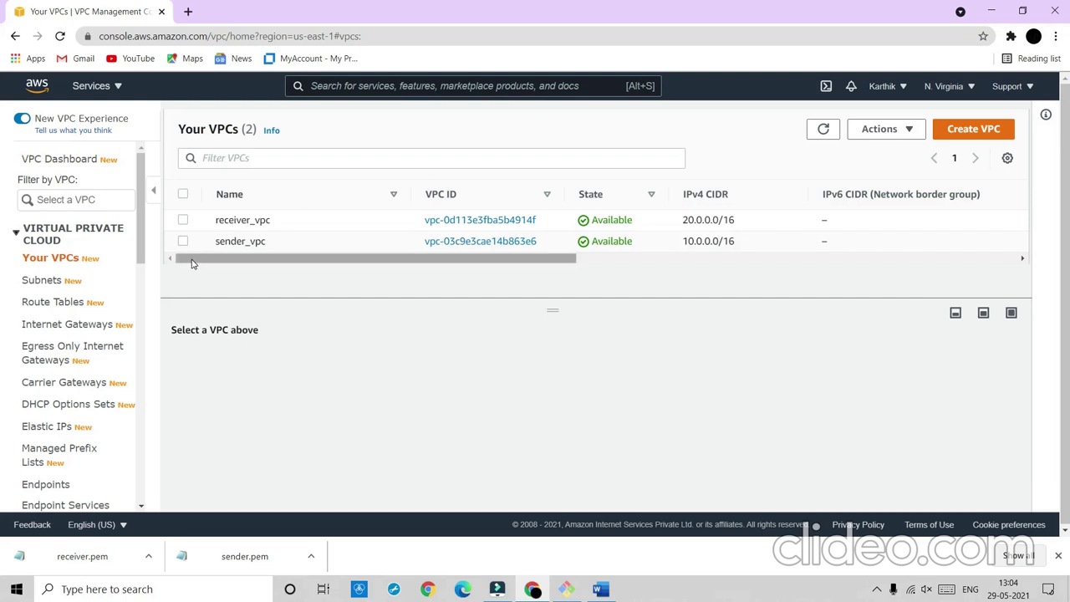
pyautogui.click(183, 241)
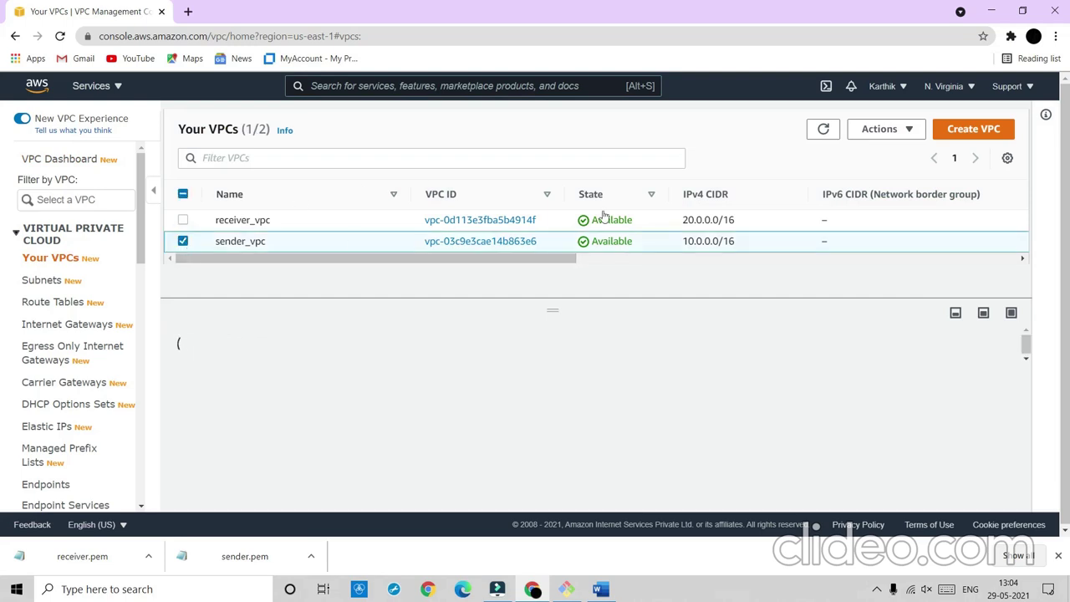
pyautogui.click(883, 128)
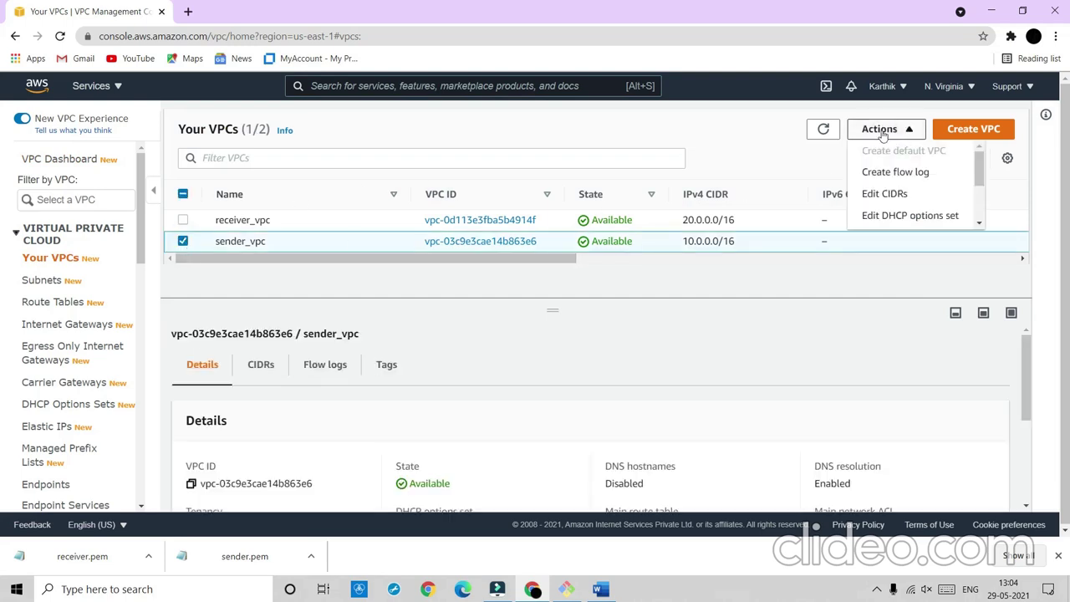
pyautogui.click(884, 194)
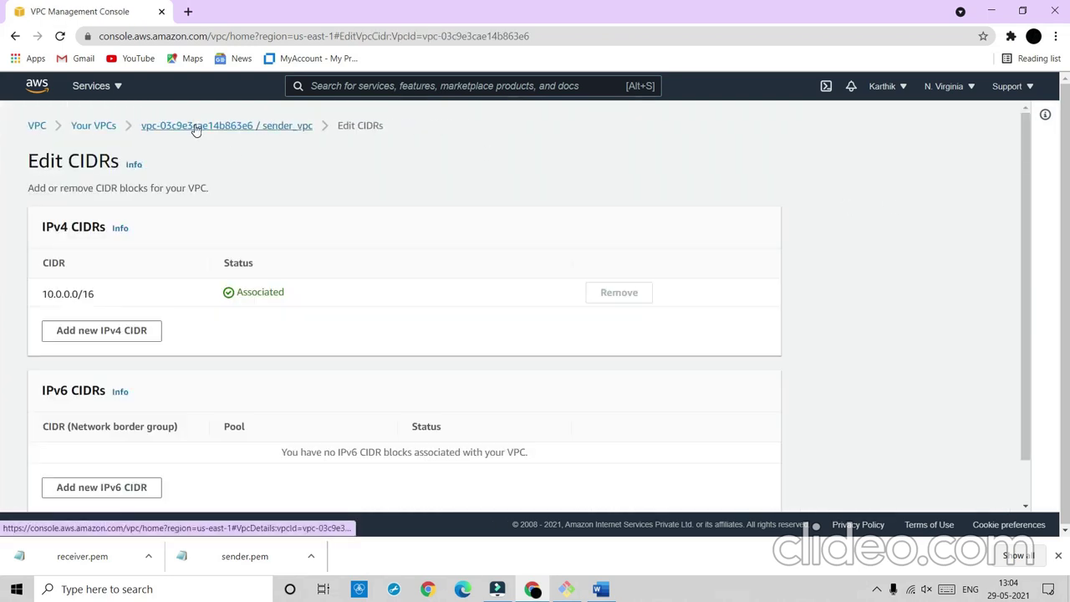
pyautogui.click(104, 125)
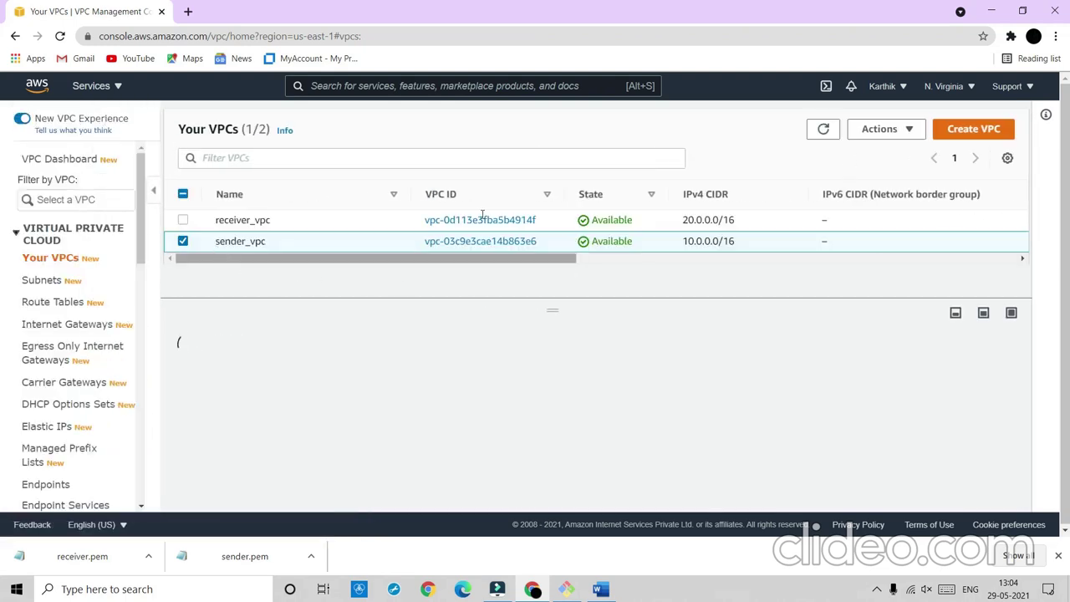
# - Bring up the available actions for sender_vpc and find Edit DNS hostnames
pyautogui.click(866, 133)
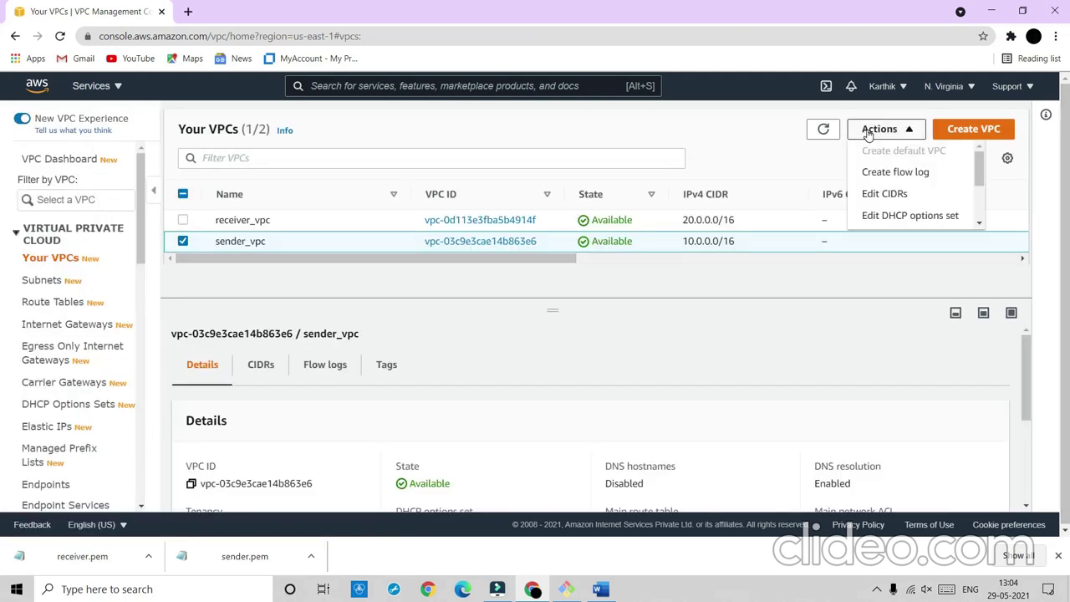
pyautogui.scroll(-2, 908, 195)
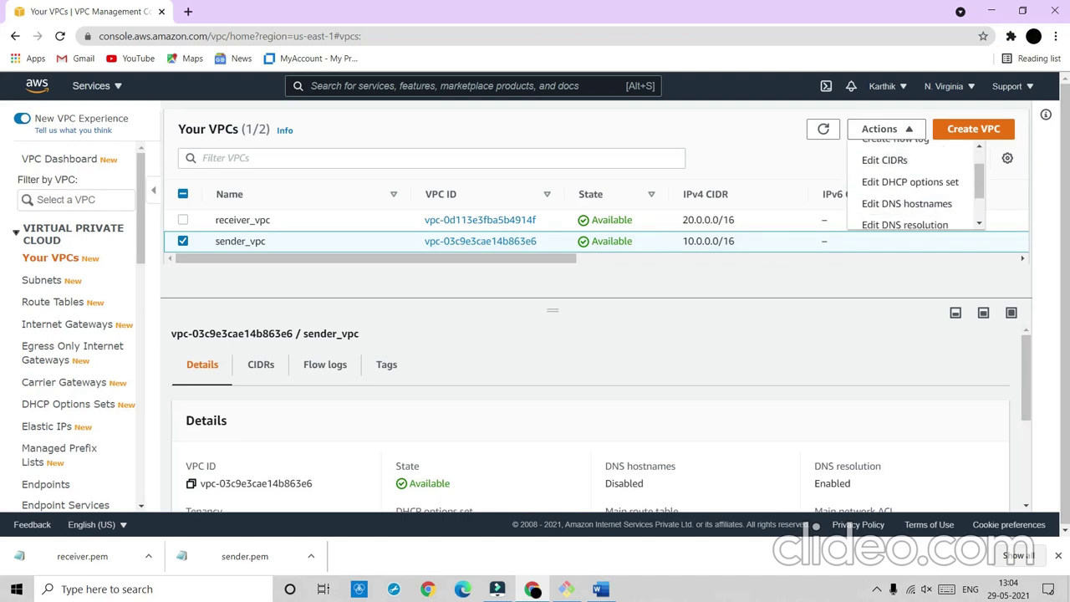
# - Switch to Word and add item 6 over two lines: "6.Now the sender and the receiver has to enable their" and "Vpc DNS hostnames."
pyautogui.click(599, 589)
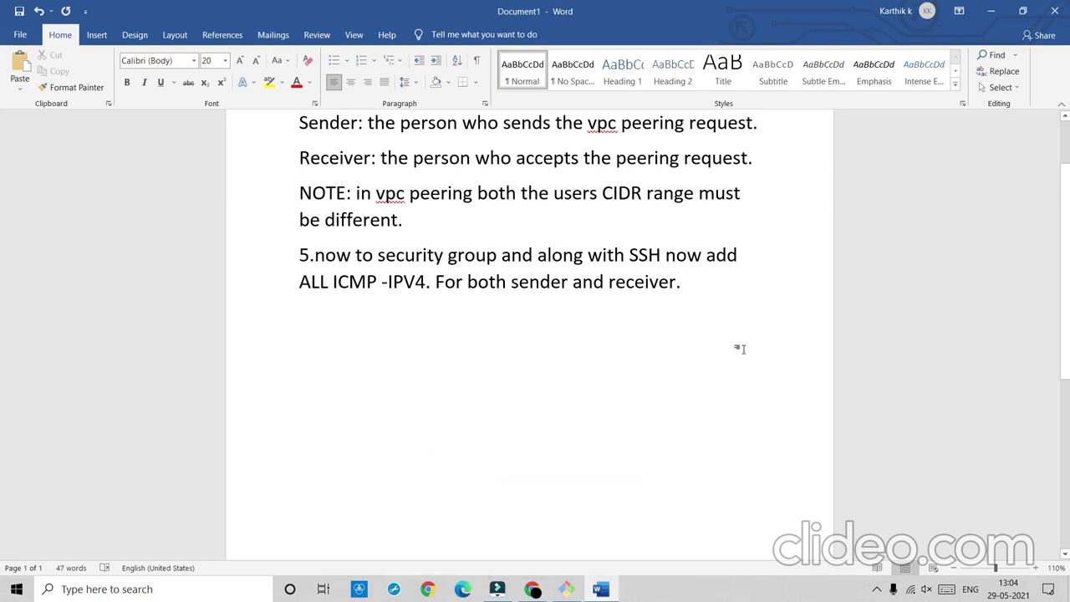
pyautogui.press('Return')
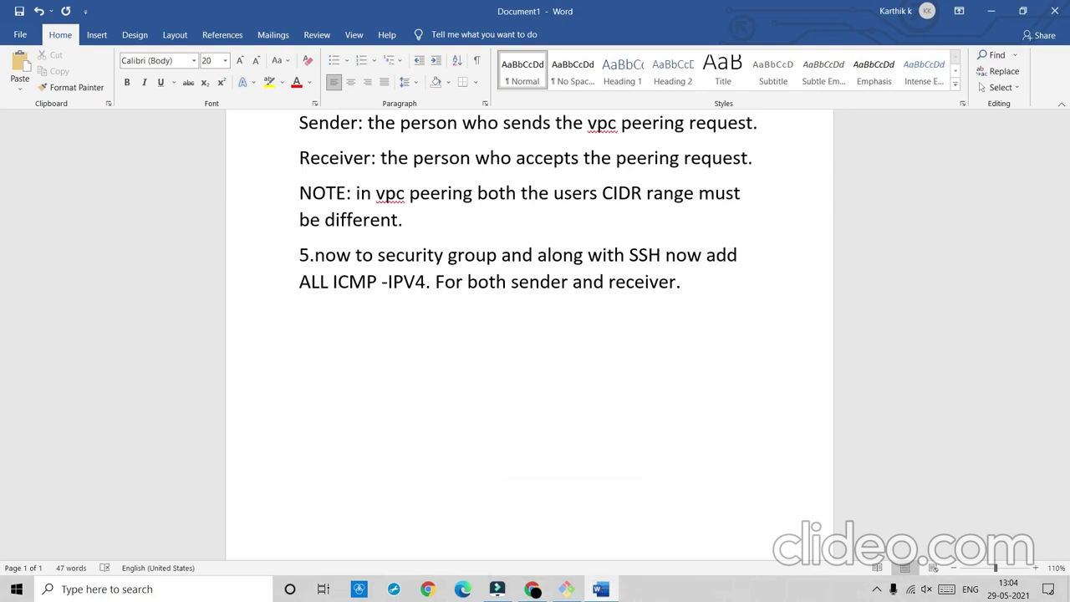
pyautogui.write('6.Now the sender and the tece')
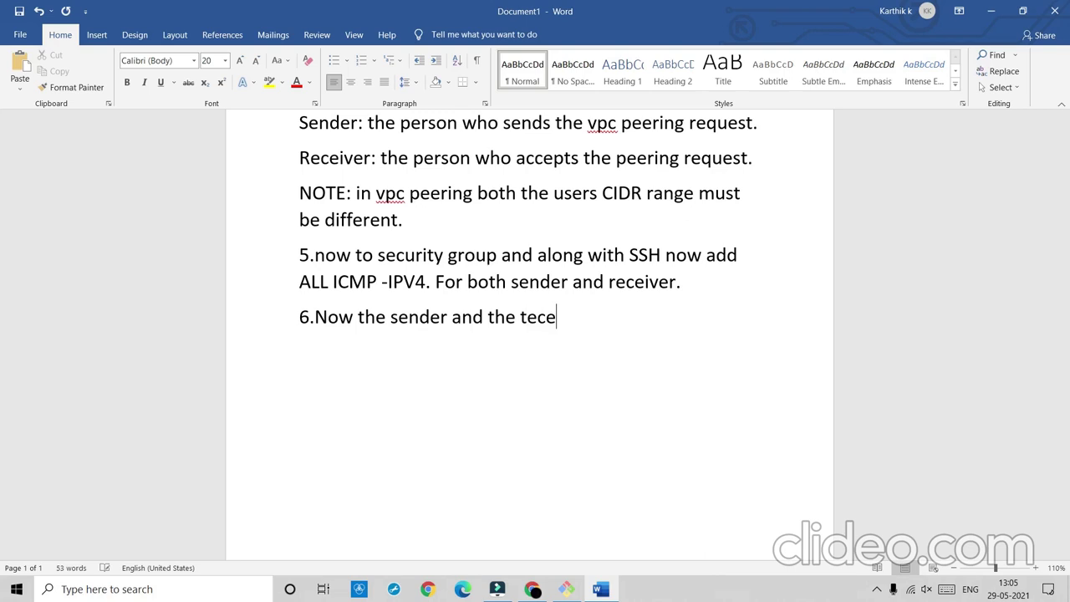
pyautogui.write('iver has to enab')
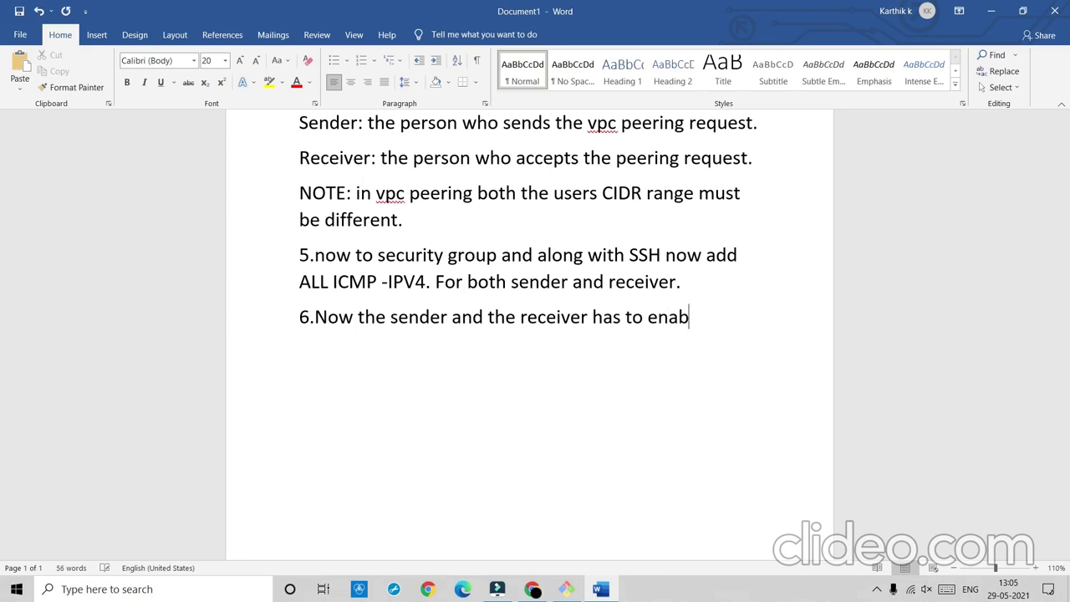
pyautogui.write('le theit')
pyautogui.press('BackSpace')
pyautogui.write('r')
pyautogui.press('Return')
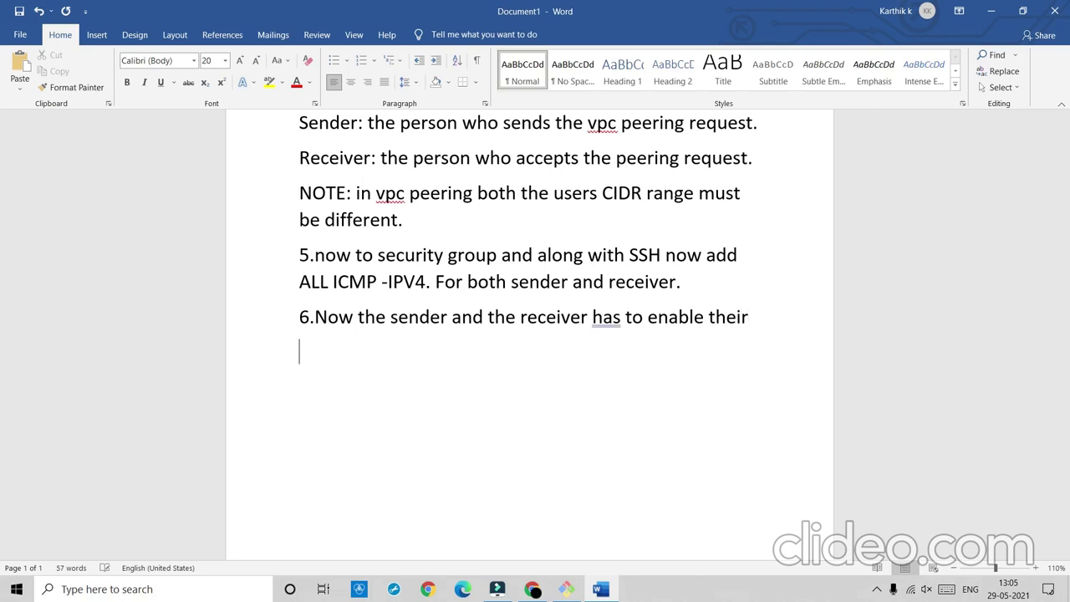
pyautogui.write('vpv')
pyautogui.press('BackSpace')
pyautogui.write('c DNS ')
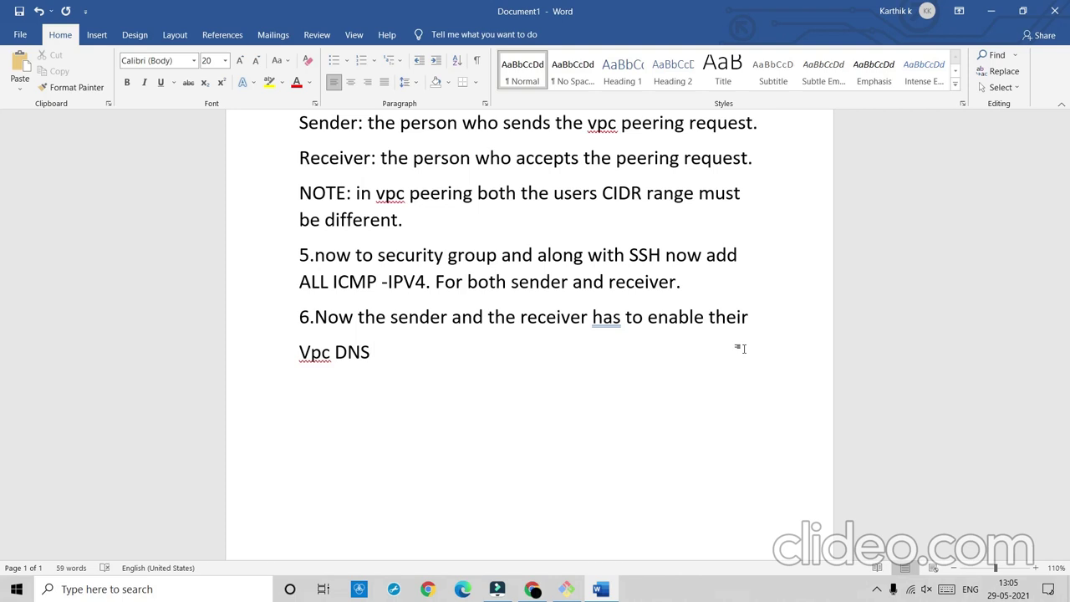
pyautogui.write('hostnames.')
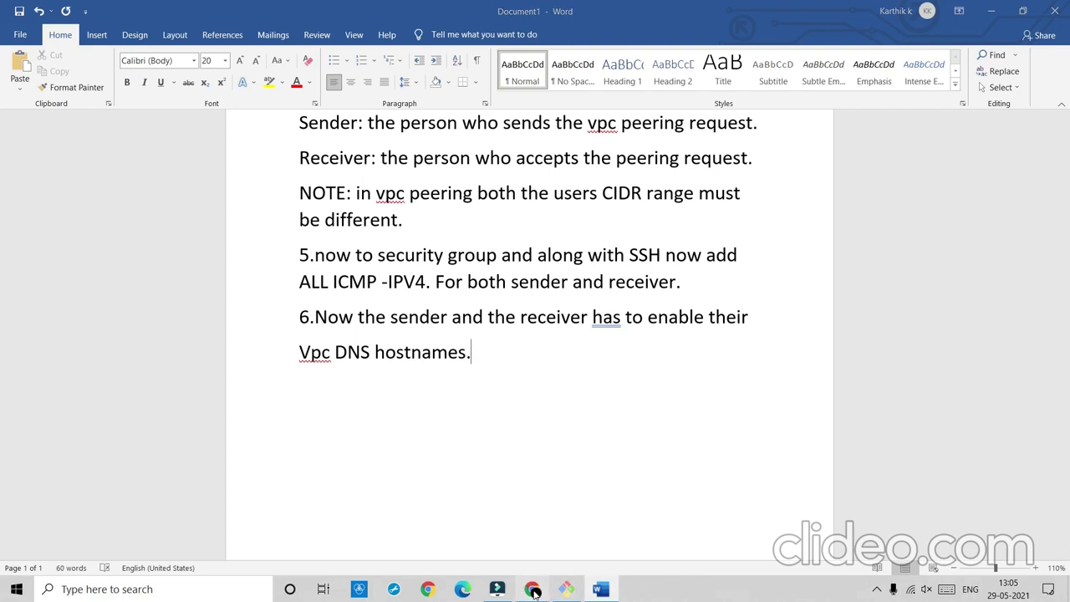
# - Switch to Chrome, enable DNS hostnames for sender_vpc, and save the change
pyautogui.click(533, 589)
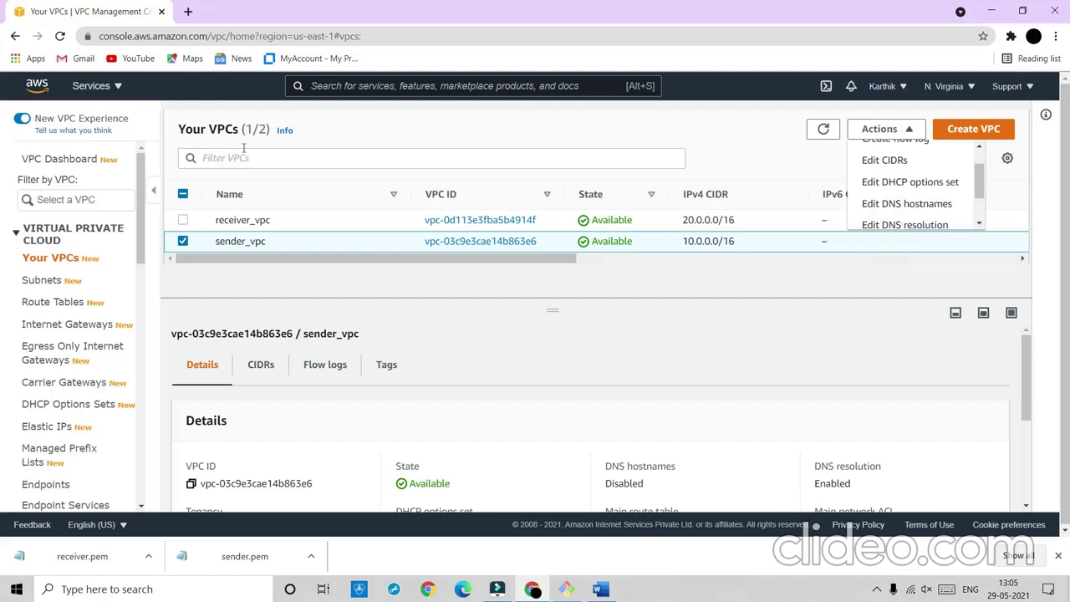
pyautogui.click(931, 206)
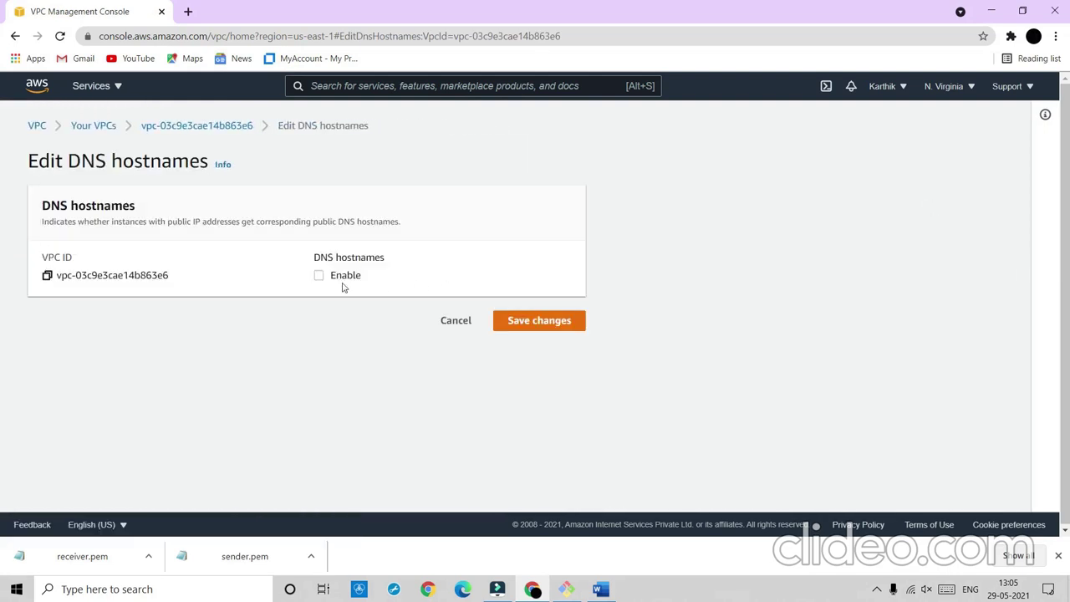
pyautogui.click(319, 277)
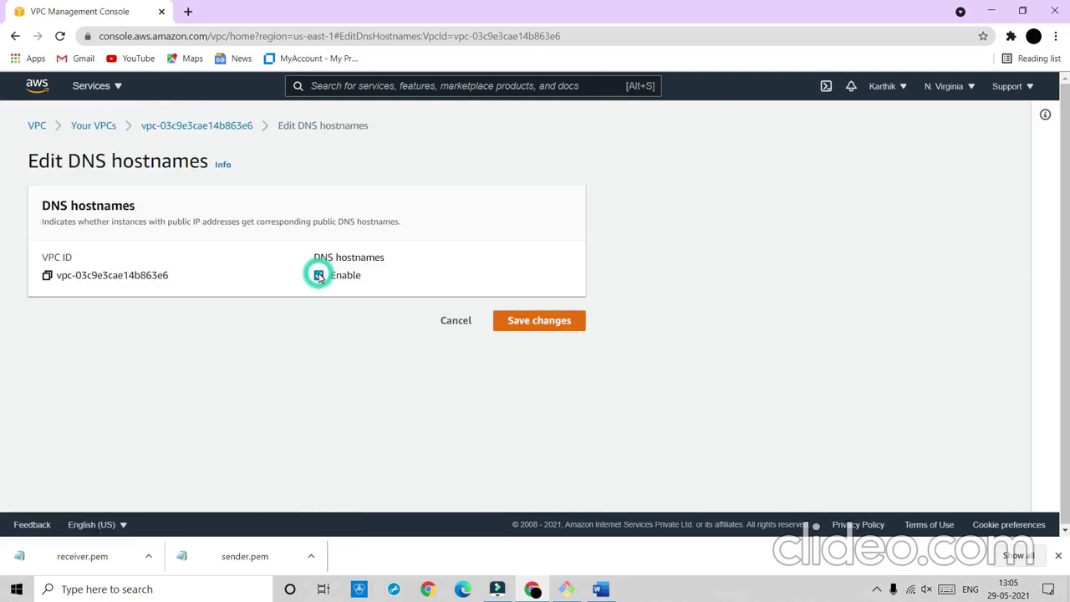
pyautogui.click(534, 318)
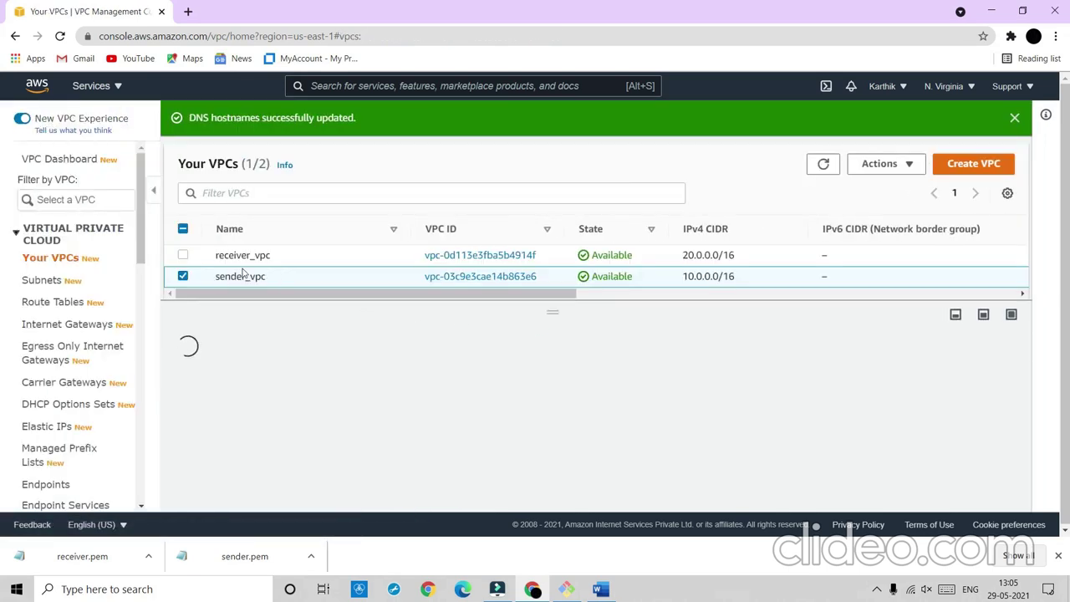
# - Select only receiver_vpc, enable its DNS hostnames, and save the change
pyautogui.click(183, 254)
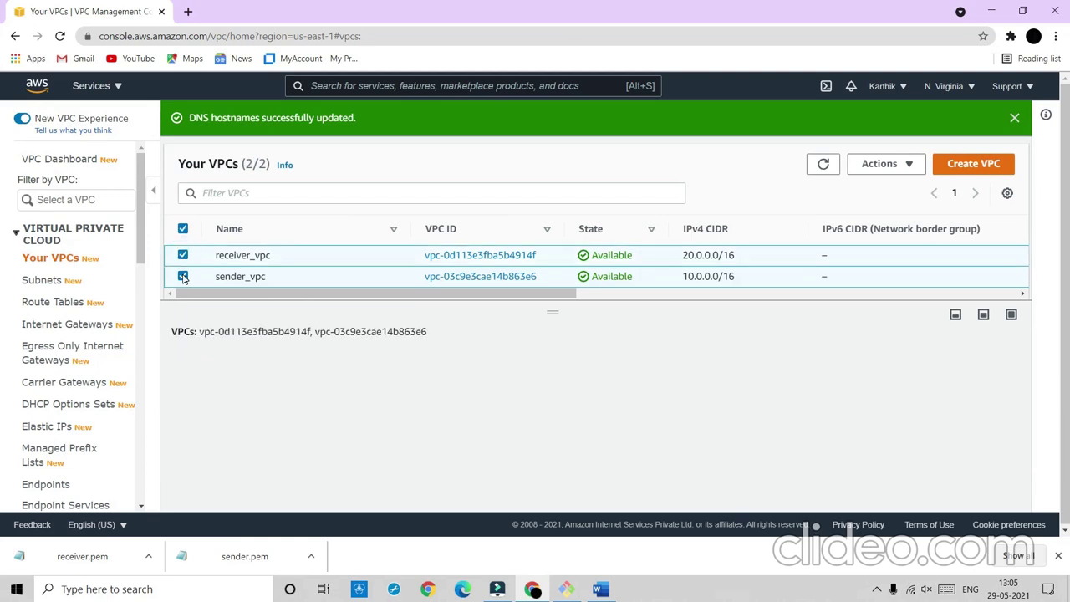
pyautogui.click(183, 276)
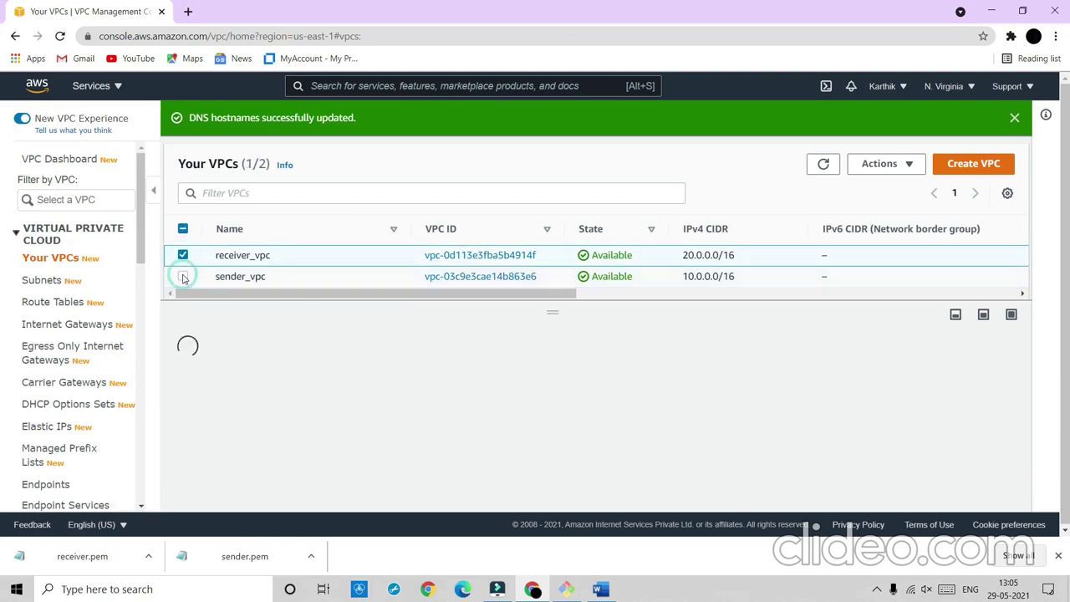
pyautogui.click(909, 164)
pyautogui.scroll(-2, 917, 232)
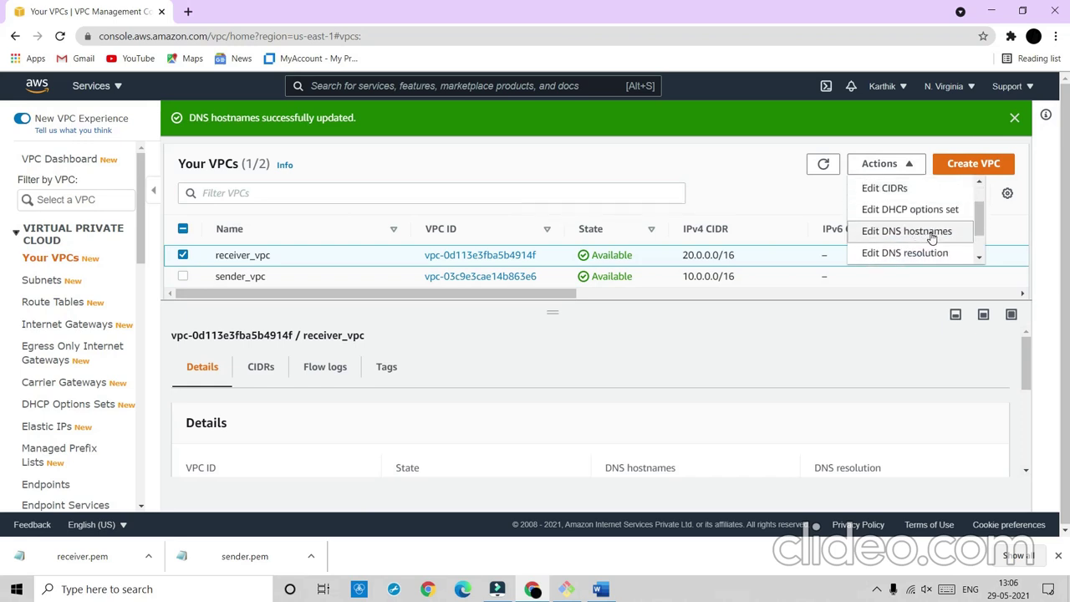
pyautogui.click(930, 238)
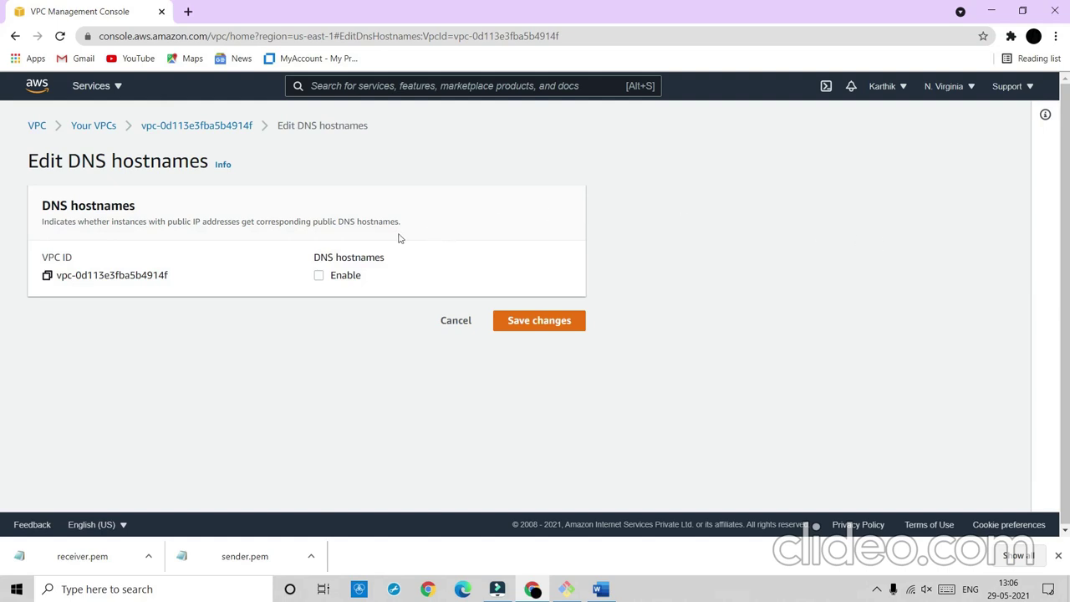
pyautogui.click(326, 277)
pyautogui.click(525, 325)
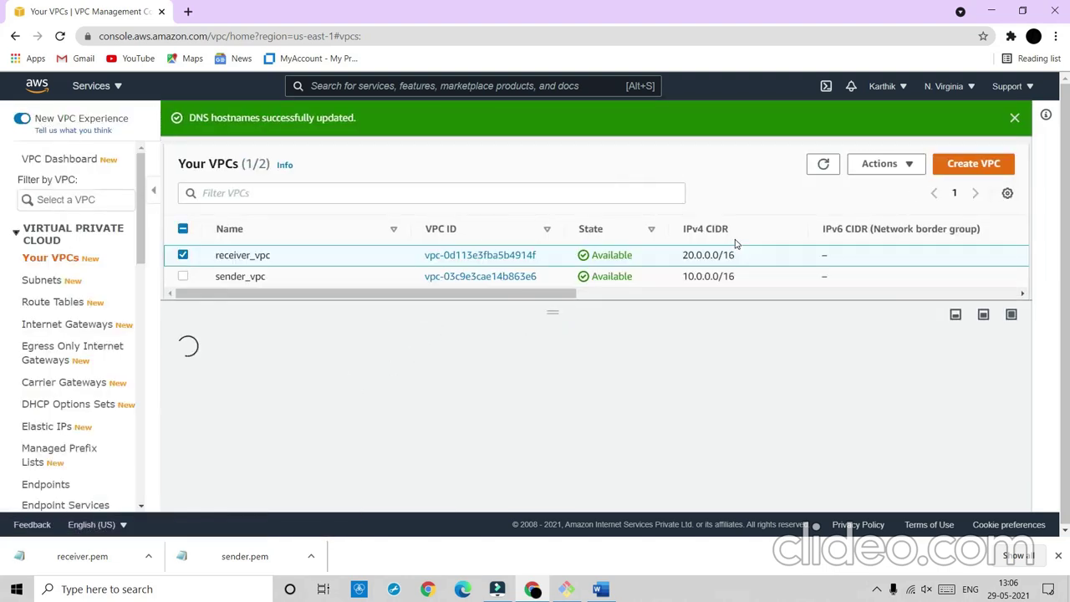
# - Refresh the VPC list, open the peering connections and bring up the available actions for the connection named peering
pyautogui.click(822, 166)
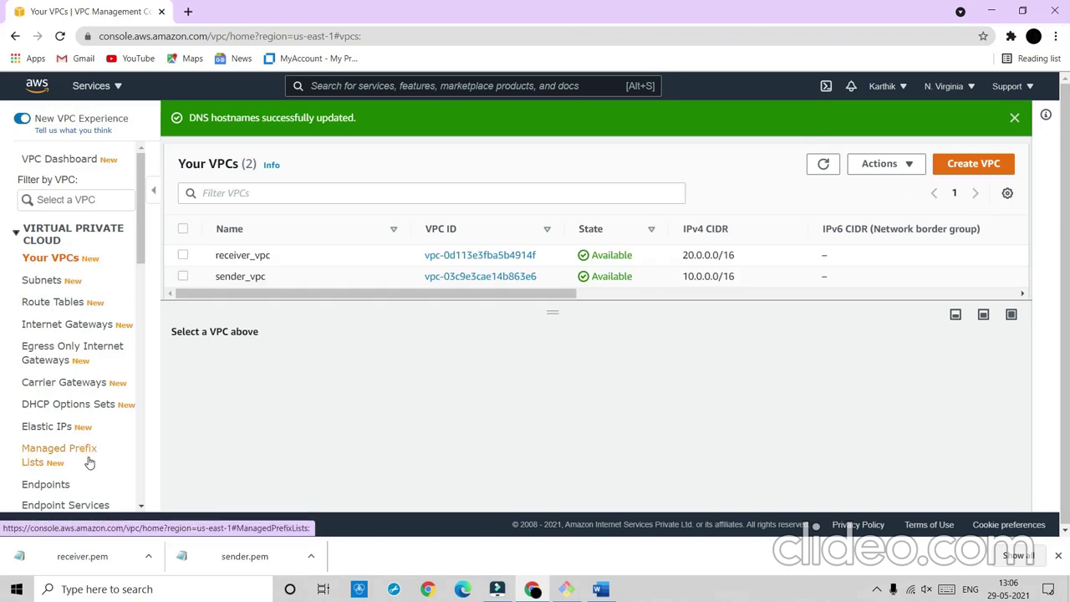
pyautogui.scroll(-3, 84, 468)
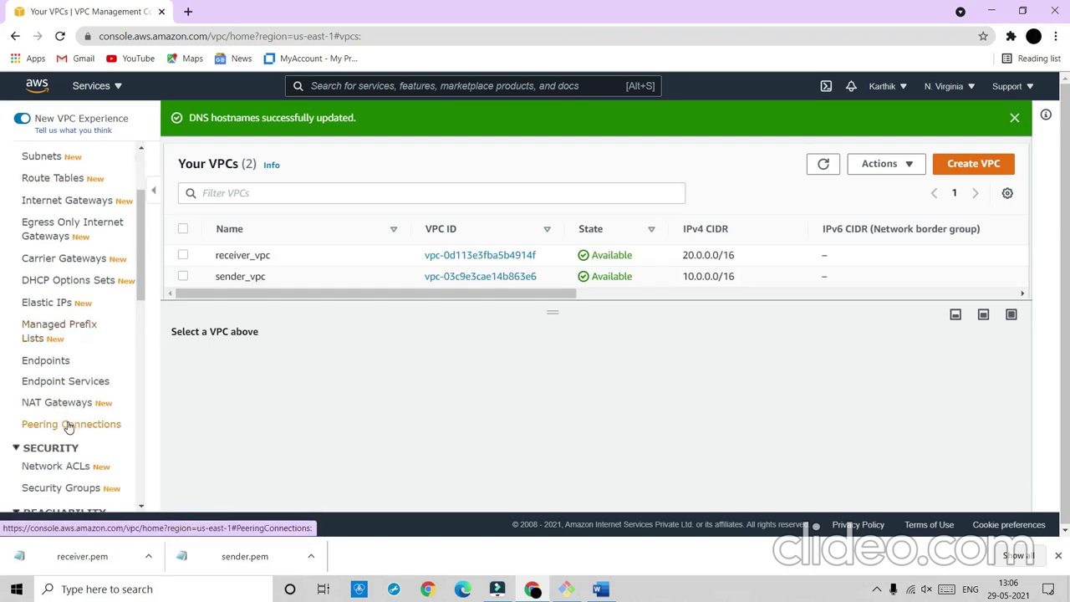
pyautogui.click(71, 423)
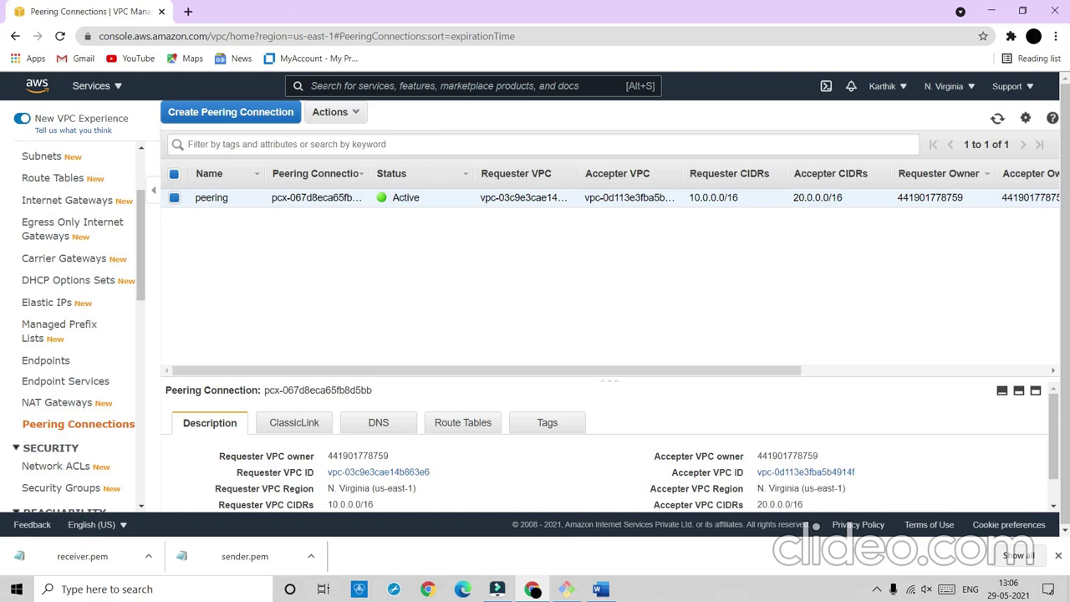
pyautogui.click(334, 112)
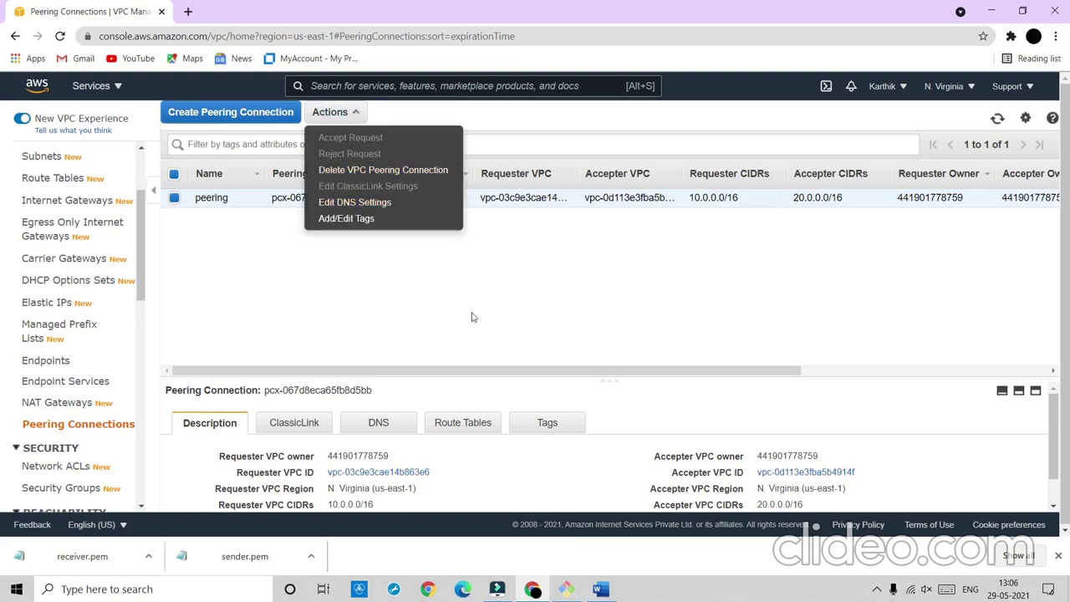
# - Switch to Word and add item 7: "7.finally,go to peering connection and enable the DNS settings."
pyautogui.click(602, 589)
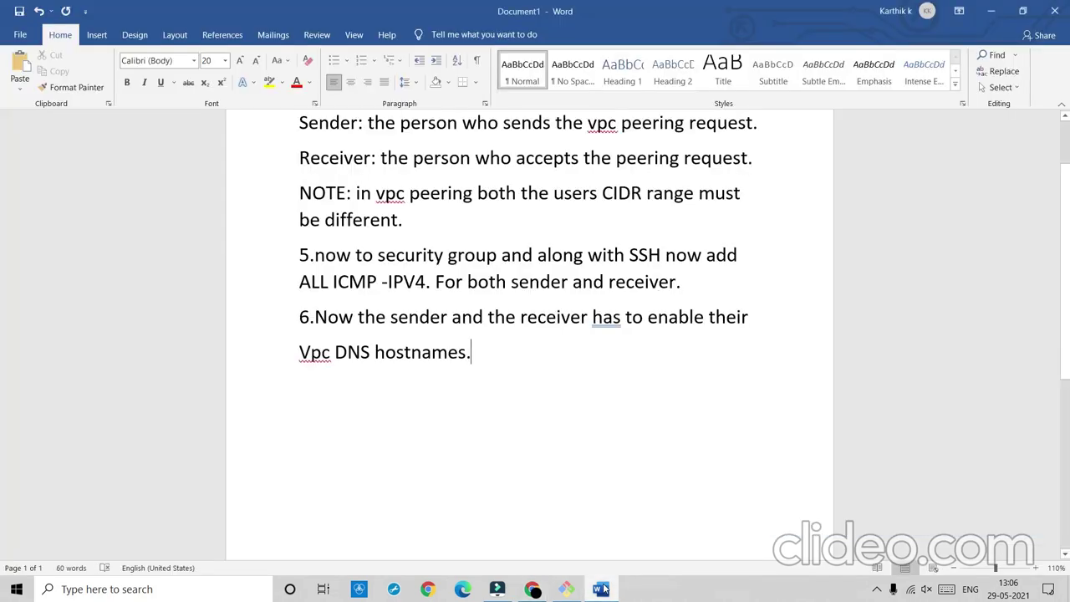
pyautogui.write('7.fina')
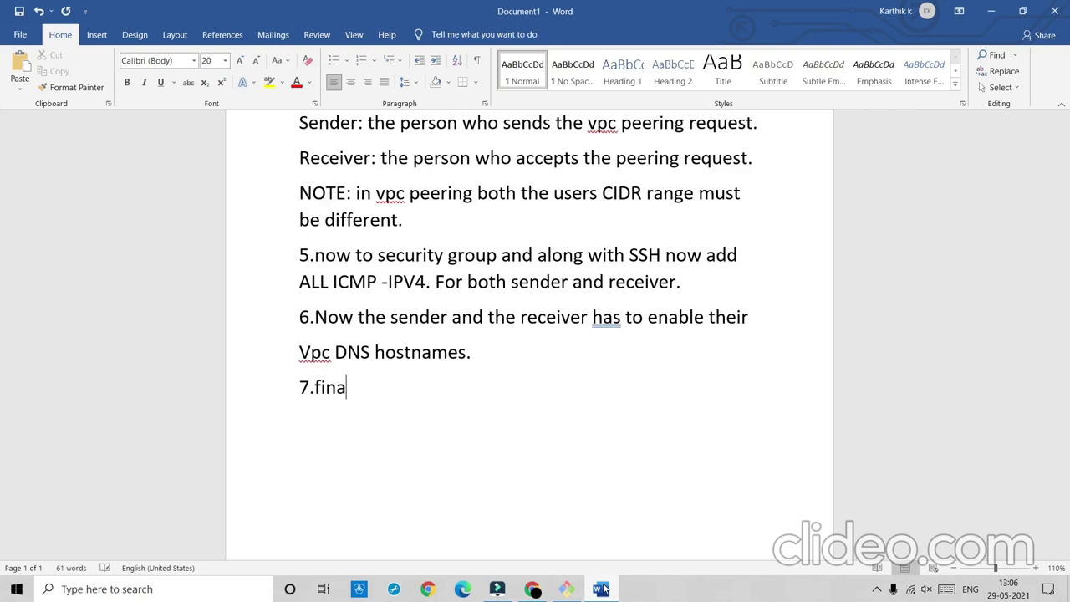
pyautogui.write('lly,go to peering connectiio')
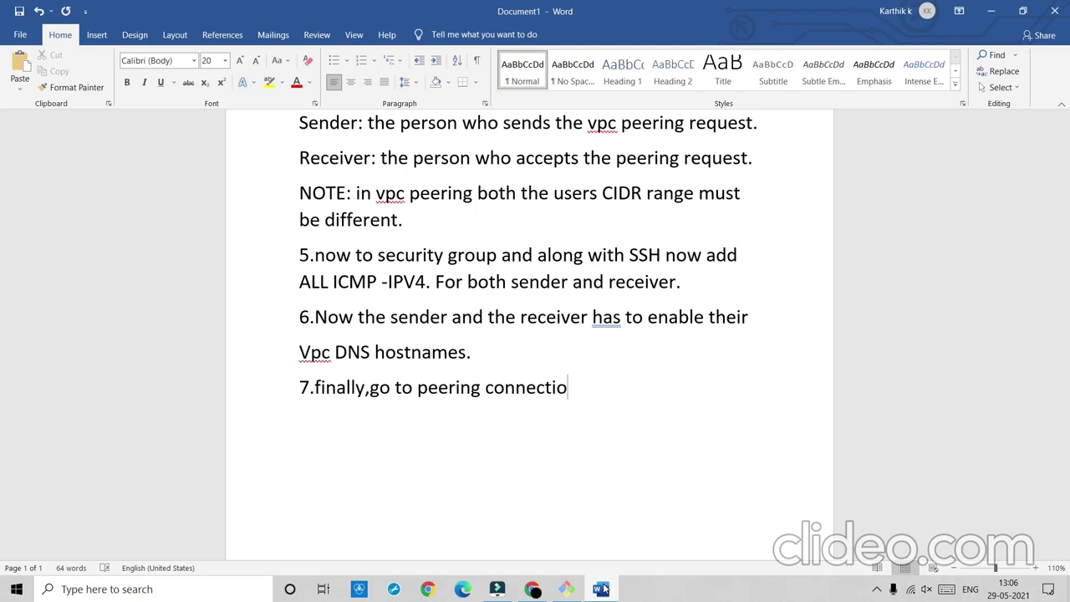
pyautogui.write('ns')
pyautogui.press('BackSpace')
pyautogui.write('and ')
pyautogui.write('eb]')
pyautogui.press('BackSpace')
pyautogui.press('BackSpace')
pyautogui.write('nabl')
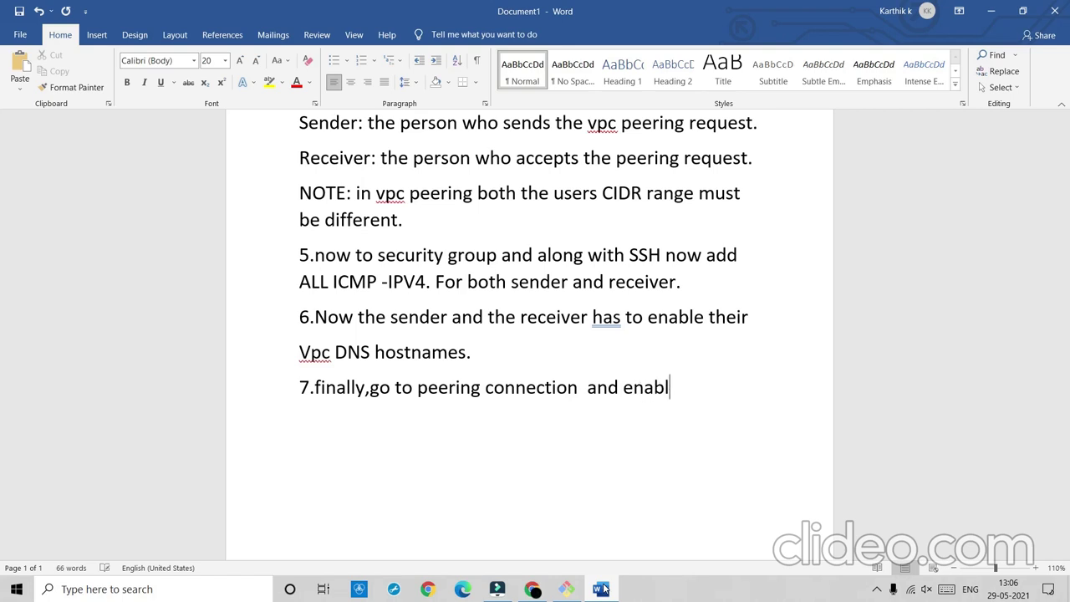
pyautogui.write('e the ')
pyautogui.write('ED')
pyautogui.write('I')
pyautogui.press('BackSpace')
pyautogui.press('BackSpace')
pyautogui.press('BackSpace')
pyautogui.write('DNC')
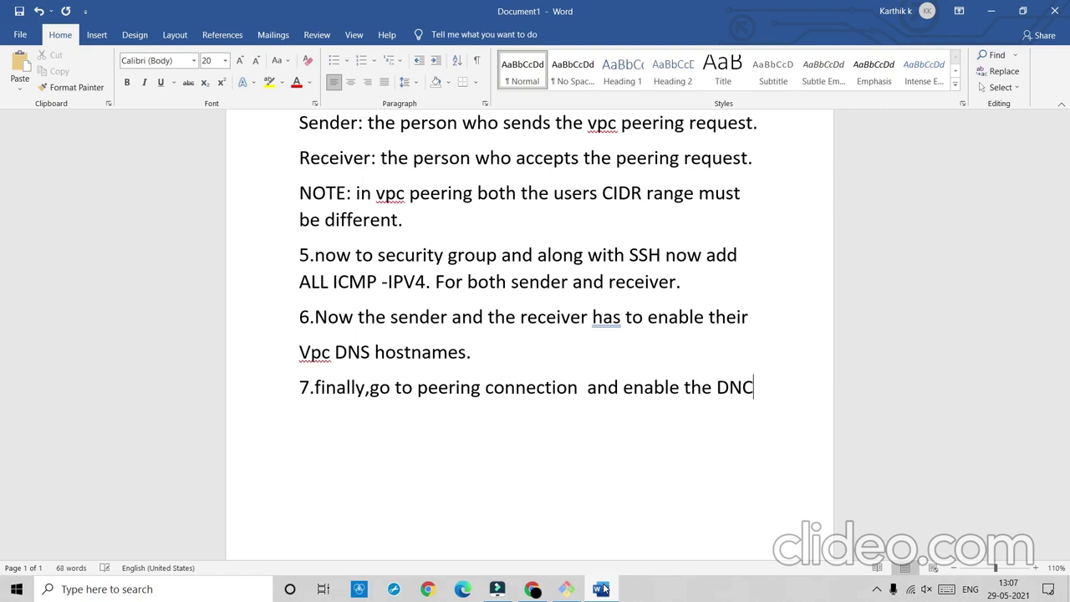
pyautogui.press('BackSpace')
pyautogui.write('S settings.')
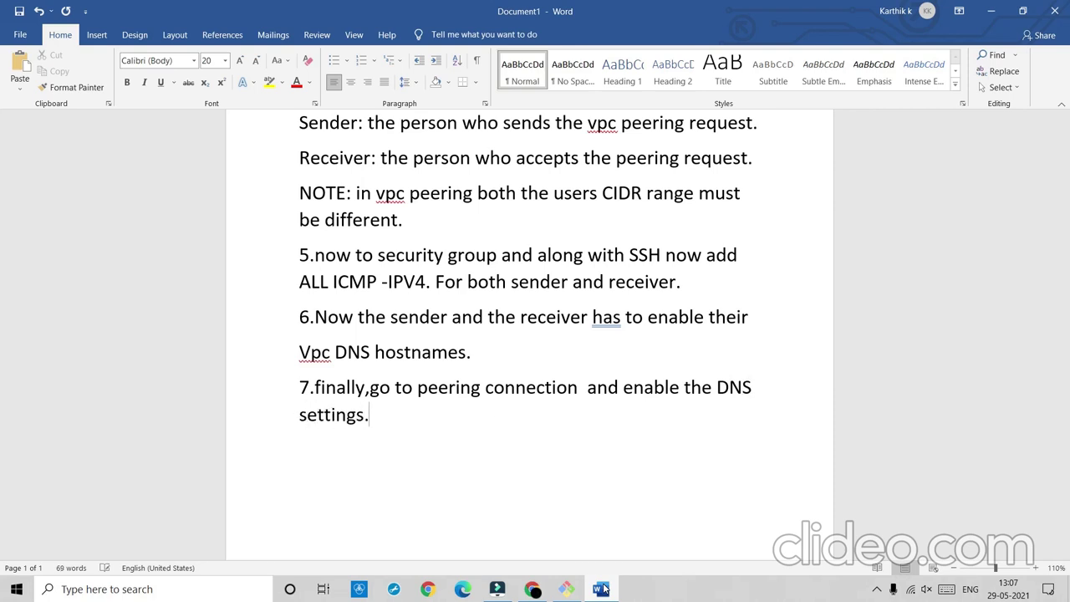
pyautogui.press('Return')
# - Switch to Chrome, edit the peering connection's DNS settings to allow both requester and accepter DNS resolution, and save
pyautogui.click(533, 585)
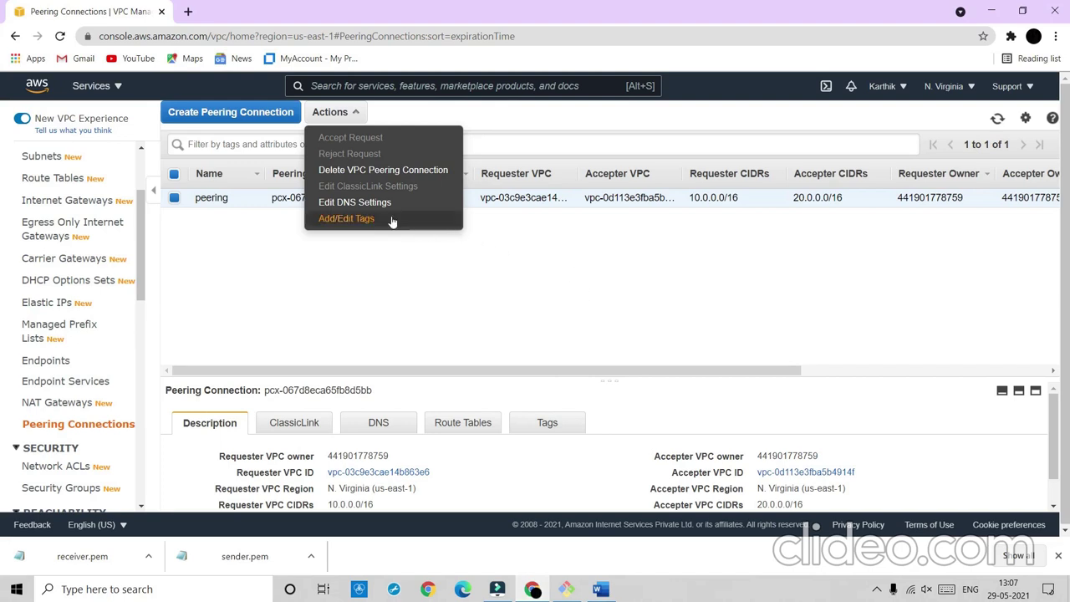
pyautogui.click(365, 203)
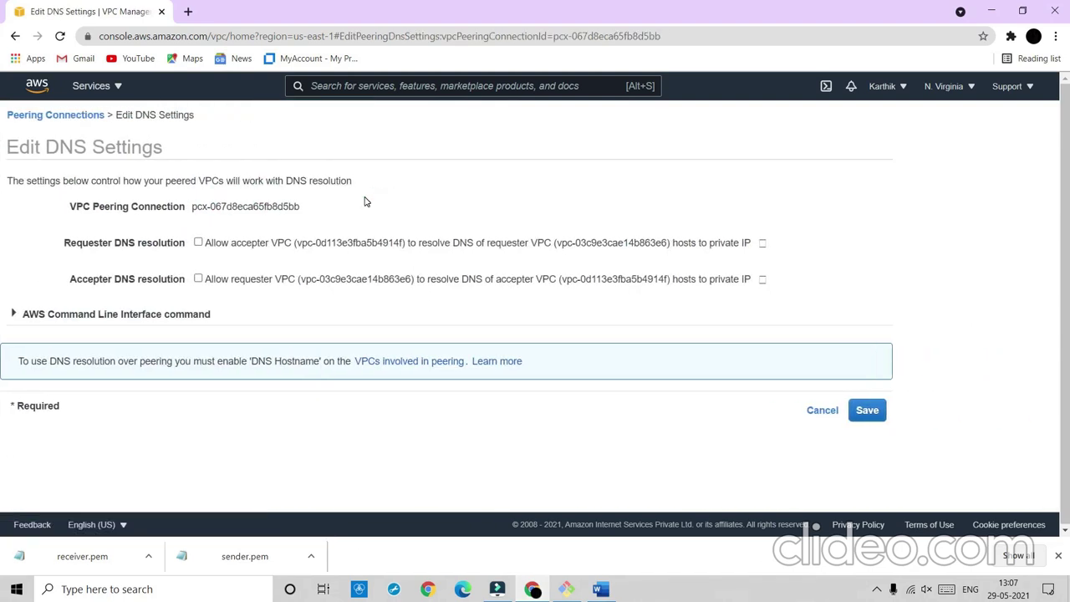
pyautogui.click(199, 243)
pyautogui.click(199, 281)
pyautogui.click(865, 412)
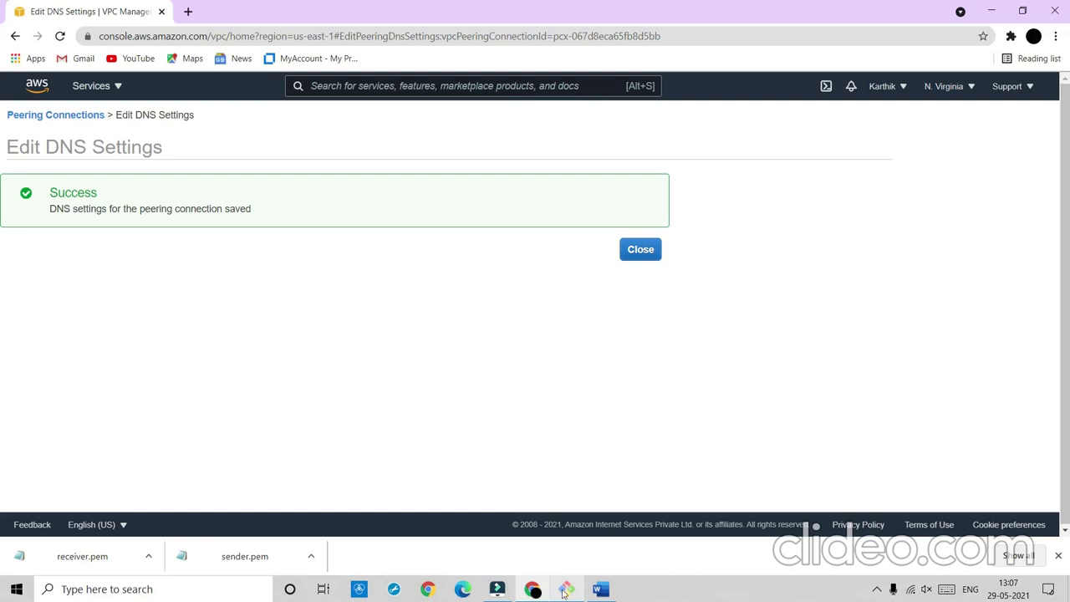
# - Switch to Word, restore its window to a smaller size, and add item 8: "8.AT last you will able see the following screen."
pyautogui.click(602, 589)
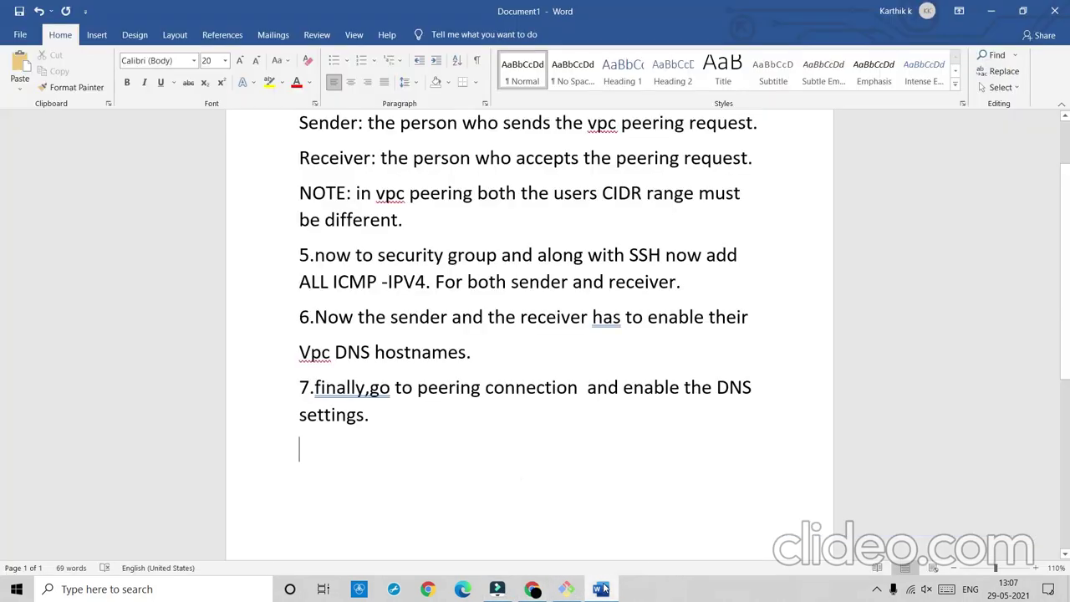
pyautogui.click(1022, 11)
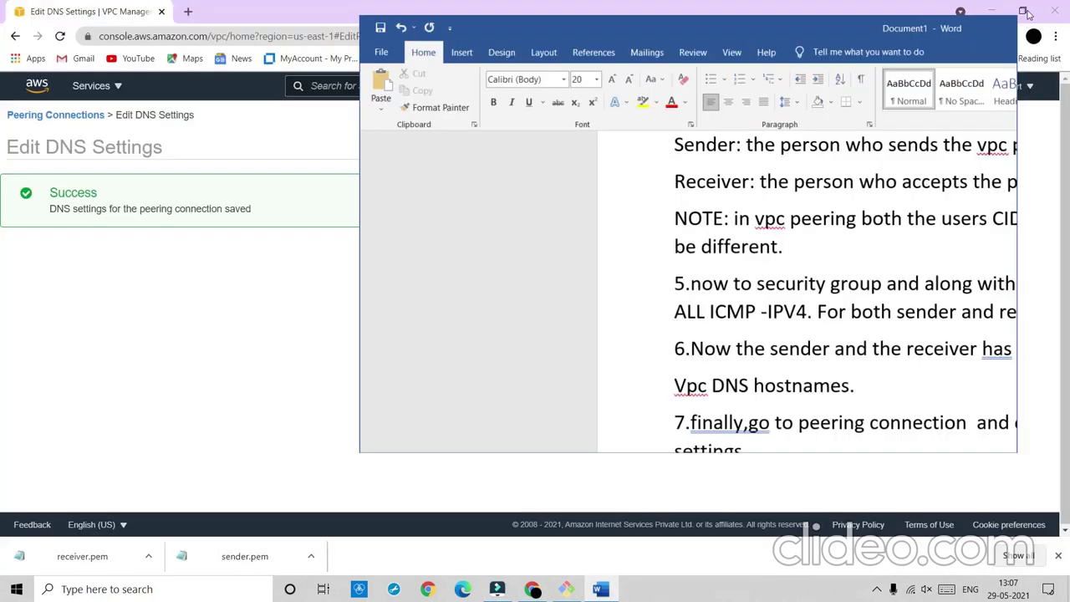
pyautogui.scroll(-4, 632, 330)
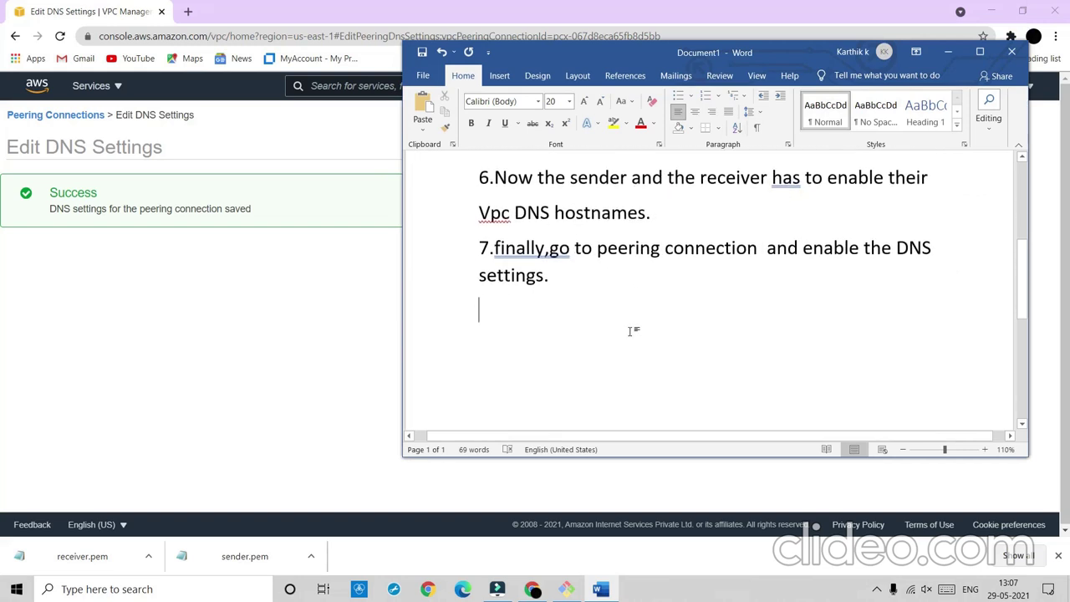
pyautogui.write('8.')
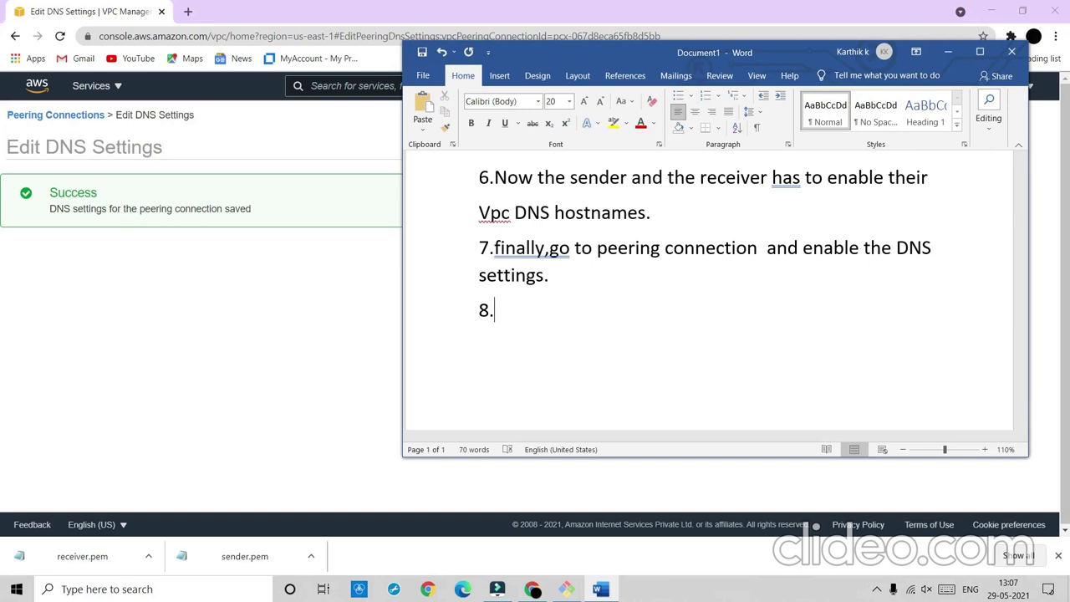
pyautogui.write('A')
pyautogui.write('last y')
pyautogui.write('oy')
pyautogui.press('BackSpace')
pyautogui.press('BackSpace')
pyautogui.write('u will able see the')
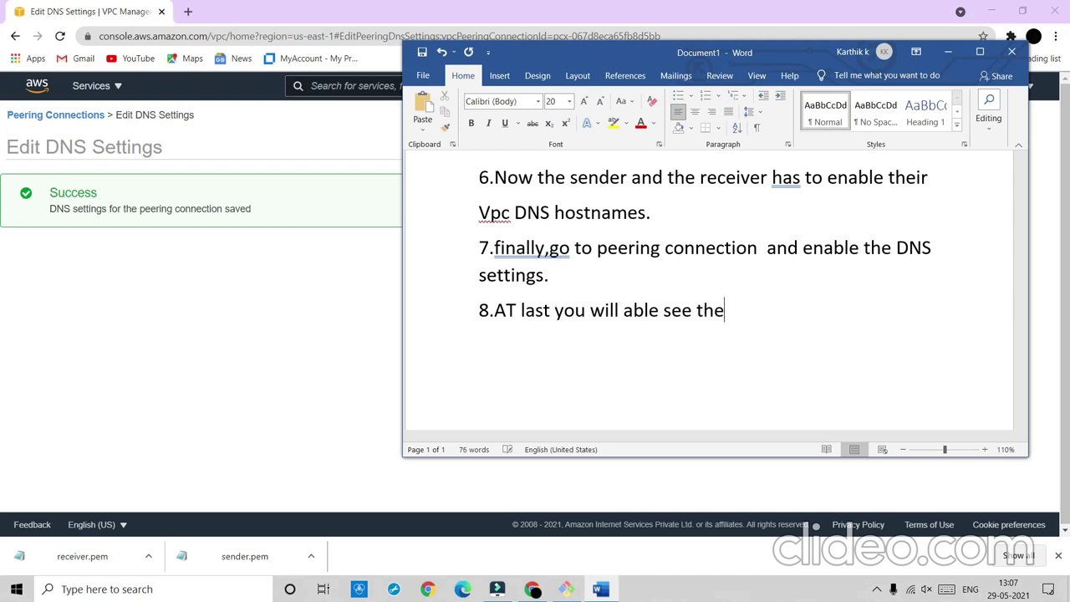
pyautogui.write(' following')
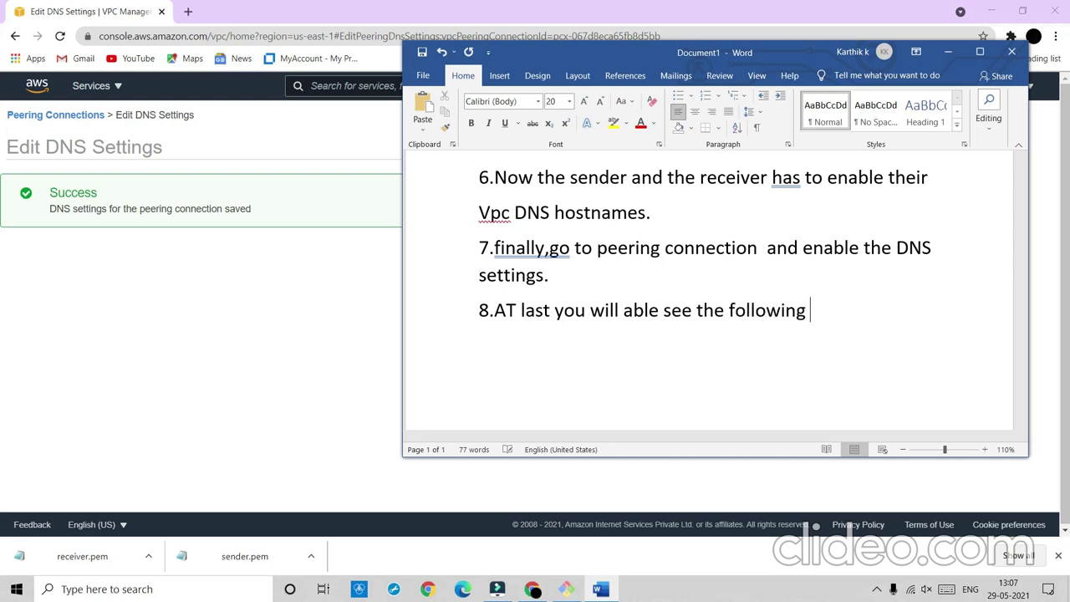
pyautogui.write(' screen.')
pyautogui.click(948, 52)
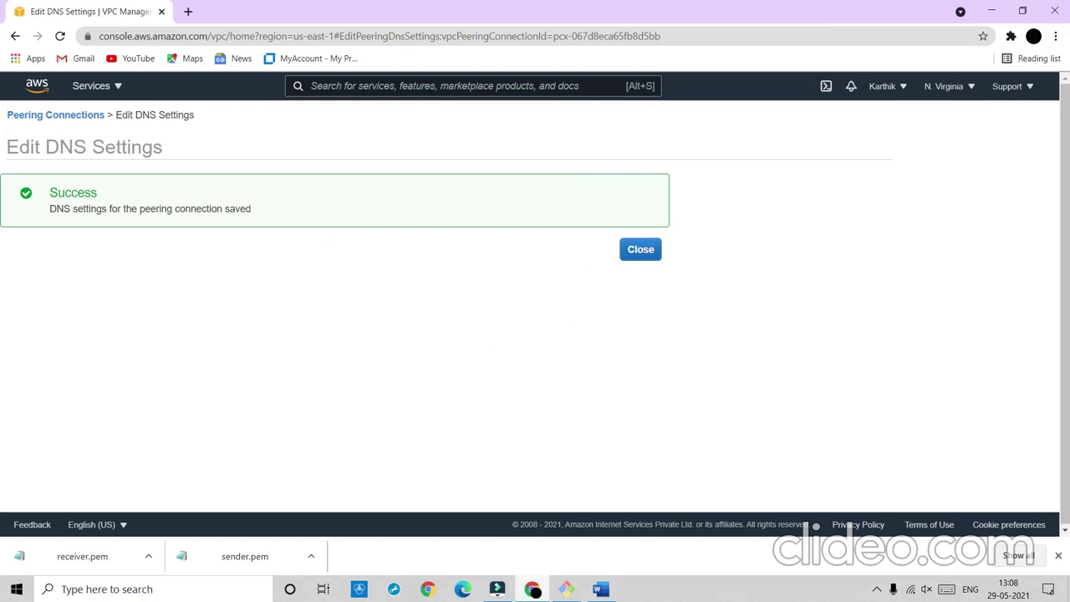
pyautogui.click(532, 589)
pyautogui.click(532, 589)
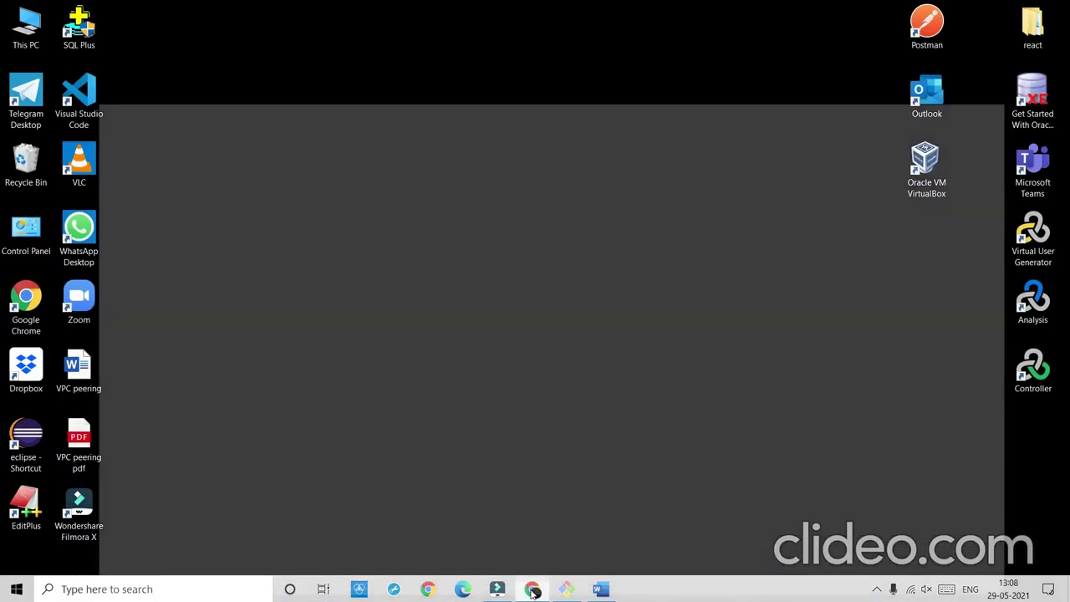
# - Return to Word, extend item 8 with "And the peering is successful now." and start a new line
pyautogui.click(599, 589)
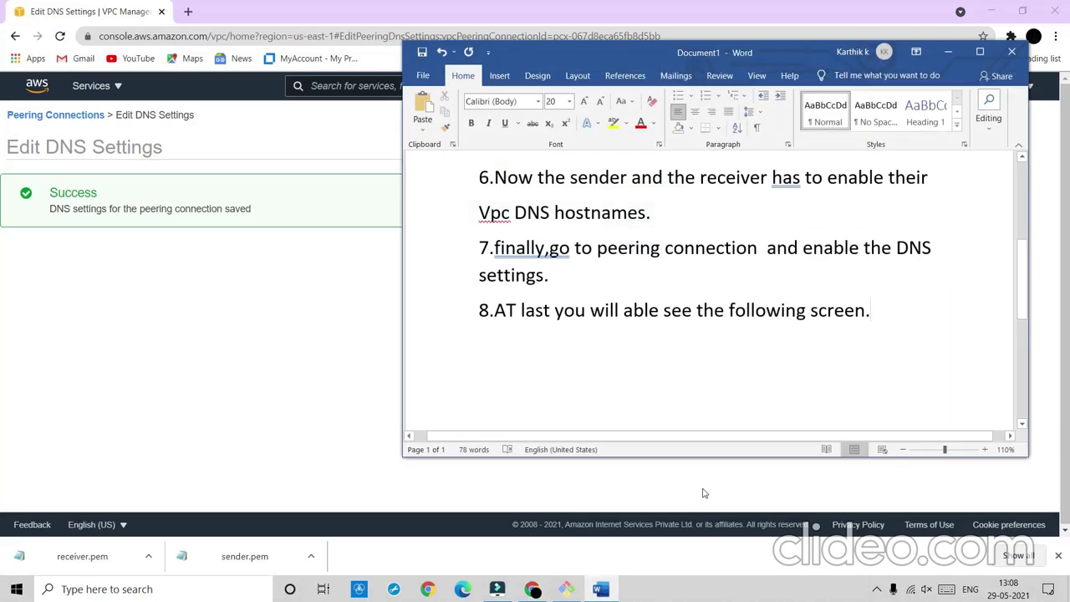
pyautogui.write('And the p')
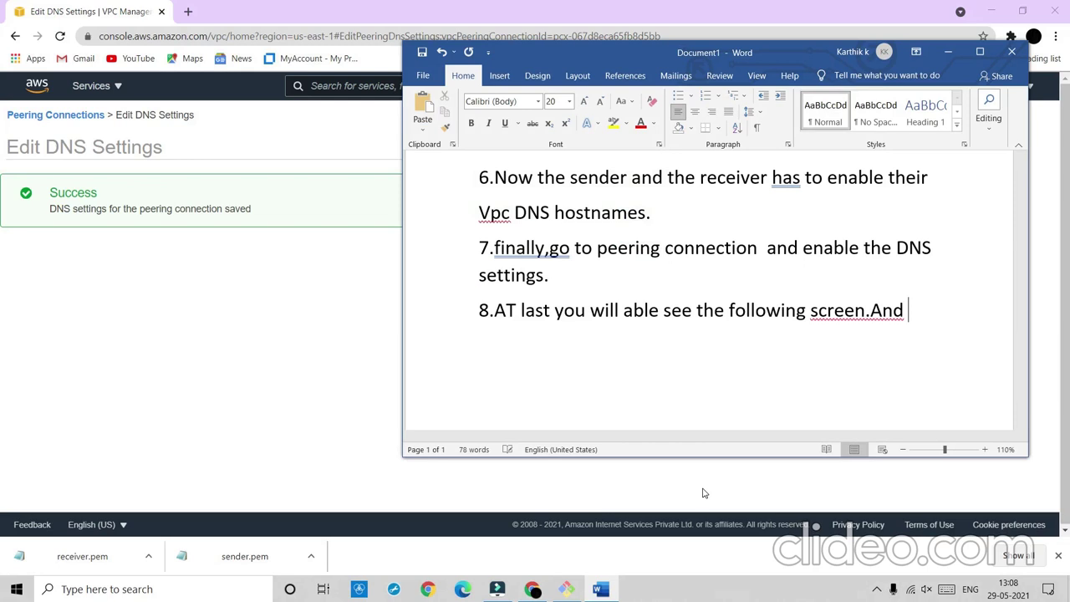
pyautogui.write('ee')
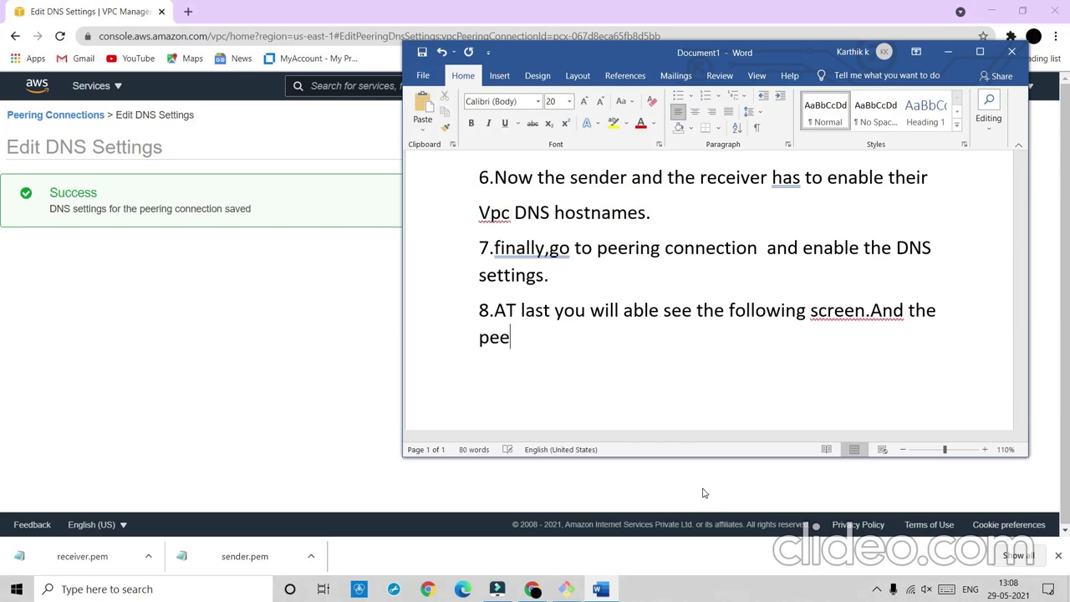
pyautogui.write('ring is succesf')
pyautogui.write('ul now,')
pyautogui.press('BackSpace')
pyautogui.write('.')
pyautogui.press('Return')
# - Add item 9, "9.go to our gitbash and write the command now", followed by a new line
pyautogui.write('9.g')
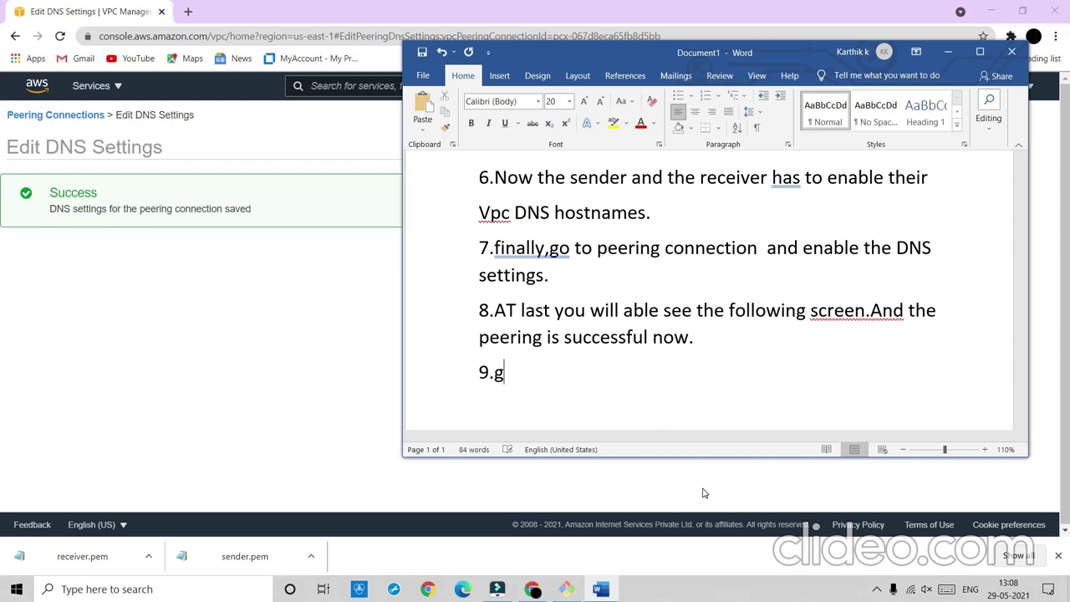
pyautogui.write('o to our gitbash ')
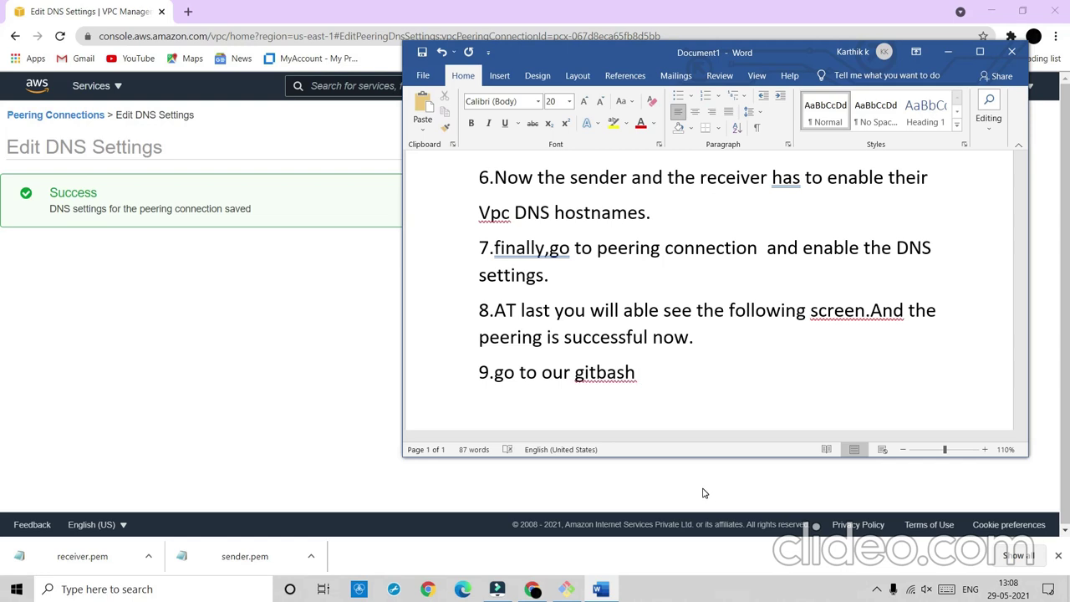
pyautogui.write('and')
pyautogui.write('wre')
pyautogui.press('BackSpace')
pyautogui.write('ite th')
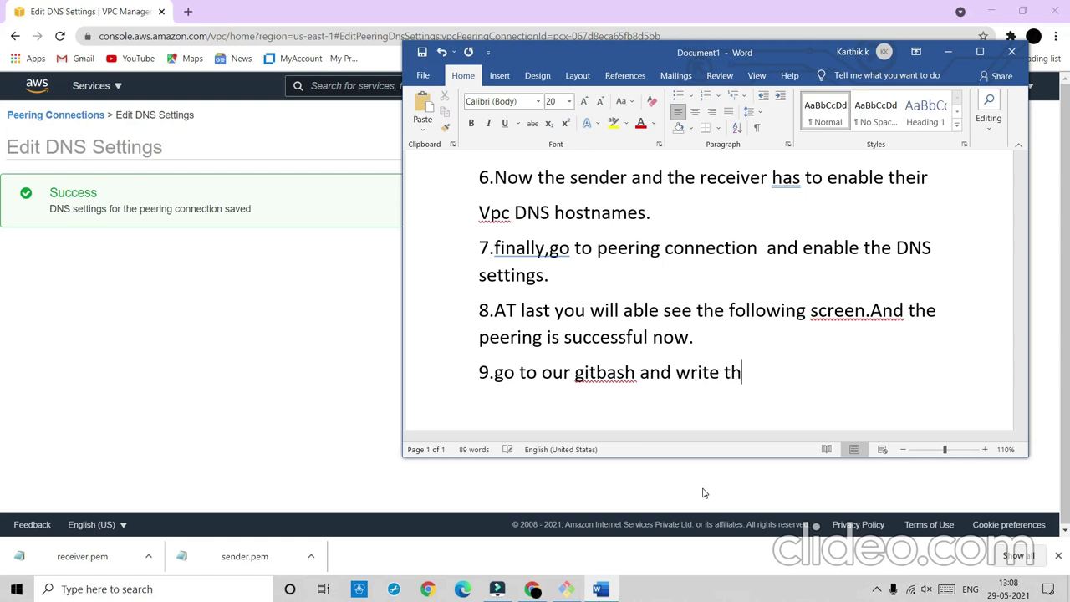
pyautogui.write('e comm')
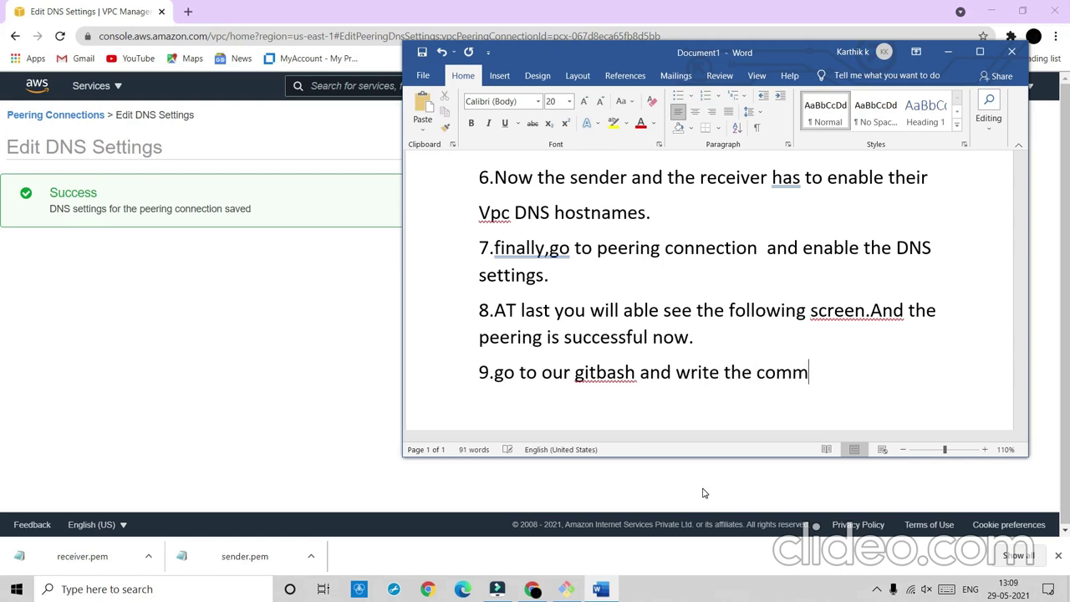
pyautogui.write('and now')
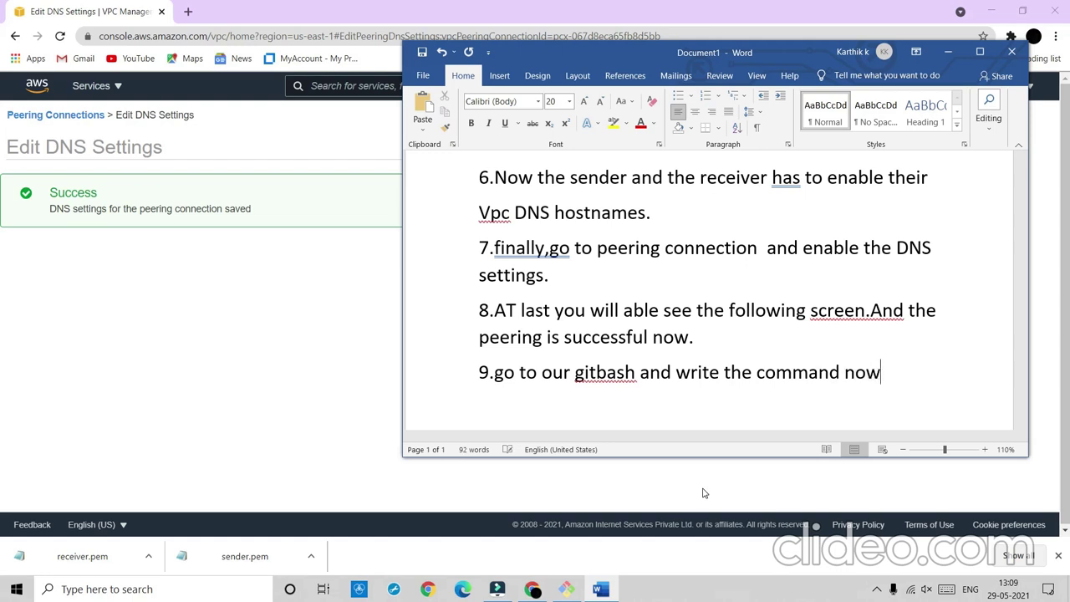
pyautogui.press('Return')
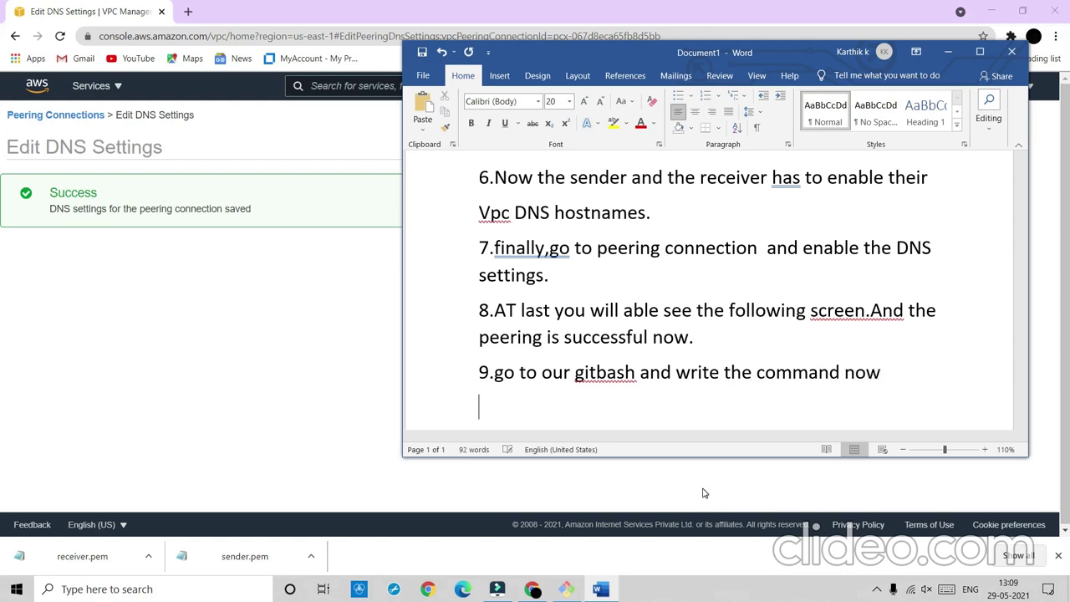
# - Return to Chrome, close the DNS settings confirmation, and show the sender instance's details among the running EC2 instances
pyautogui.click(948, 51)
pyautogui.click(636, 249)
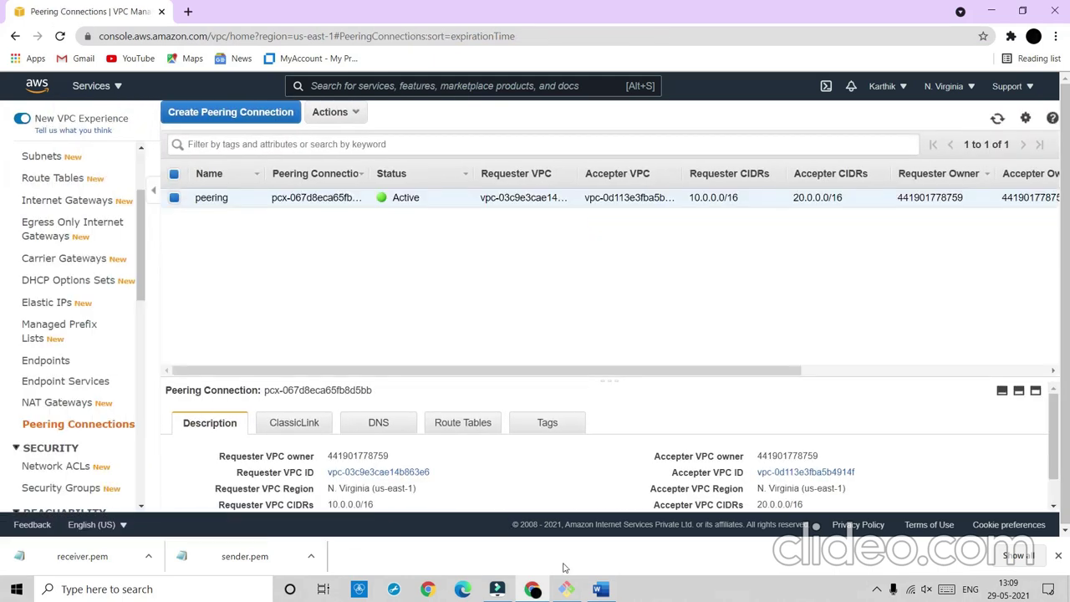
pyautogui.moveTo(568, 590)
pyautogui.click(95, 86)
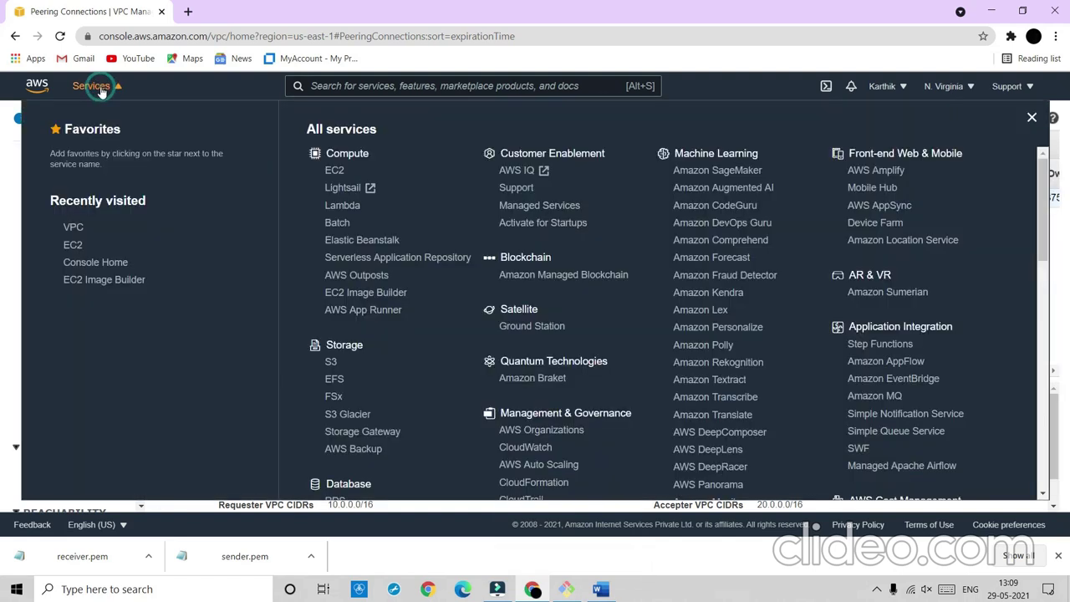
pyautogui.click(73, 245)
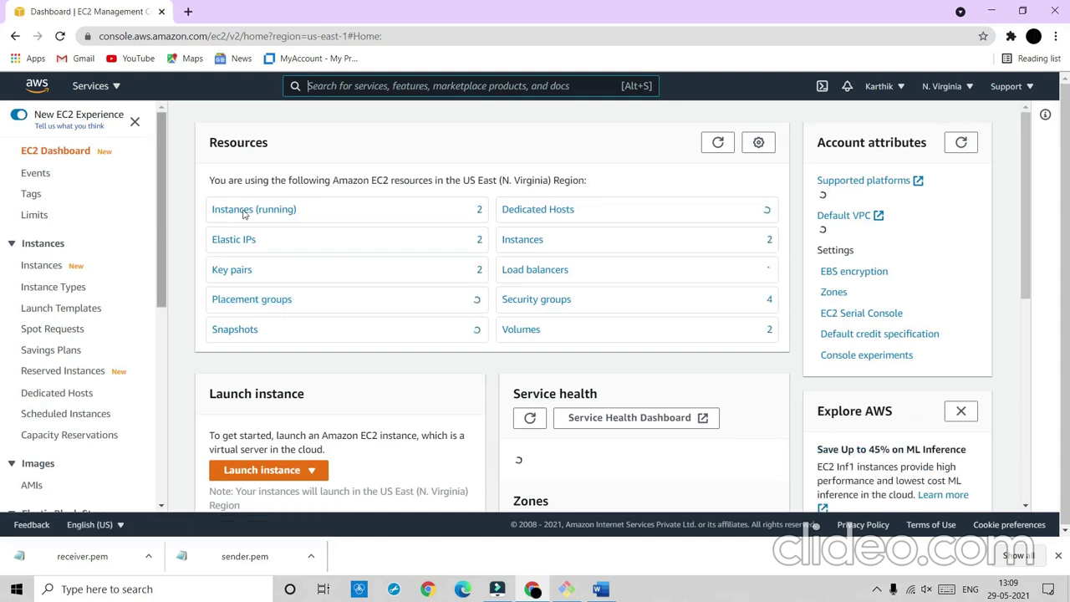
pyautogui.click(241, 211)
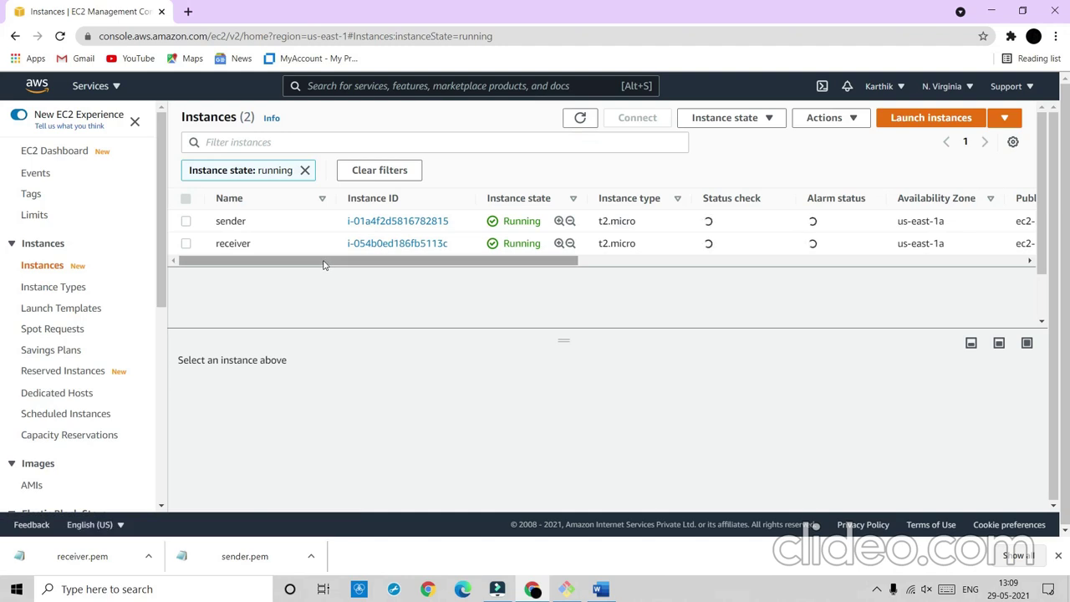
pyautogui.click(187, 223)
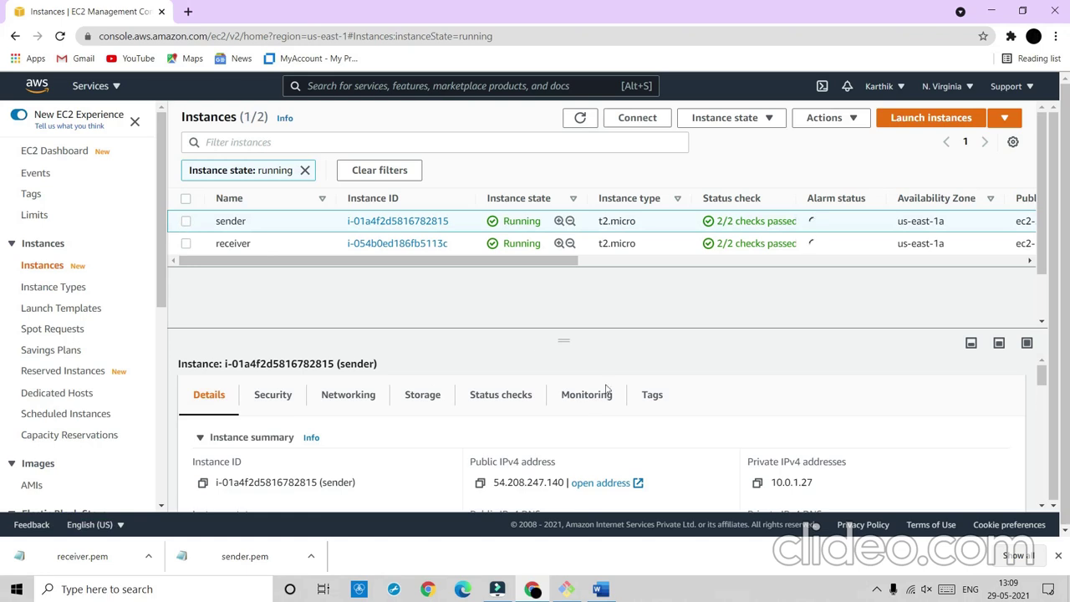
# - Switch from the sender instance's details to Git Bash and clear the terminal with the clear command
pyautogui.scroll(-1, 569, 420)
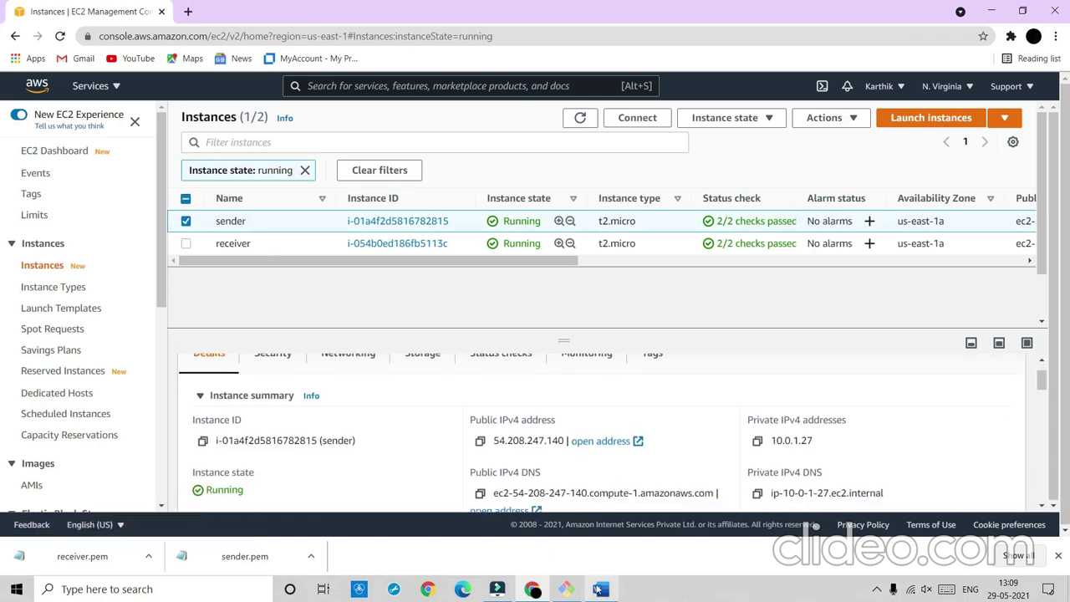
pyautogui.click(565, 590)
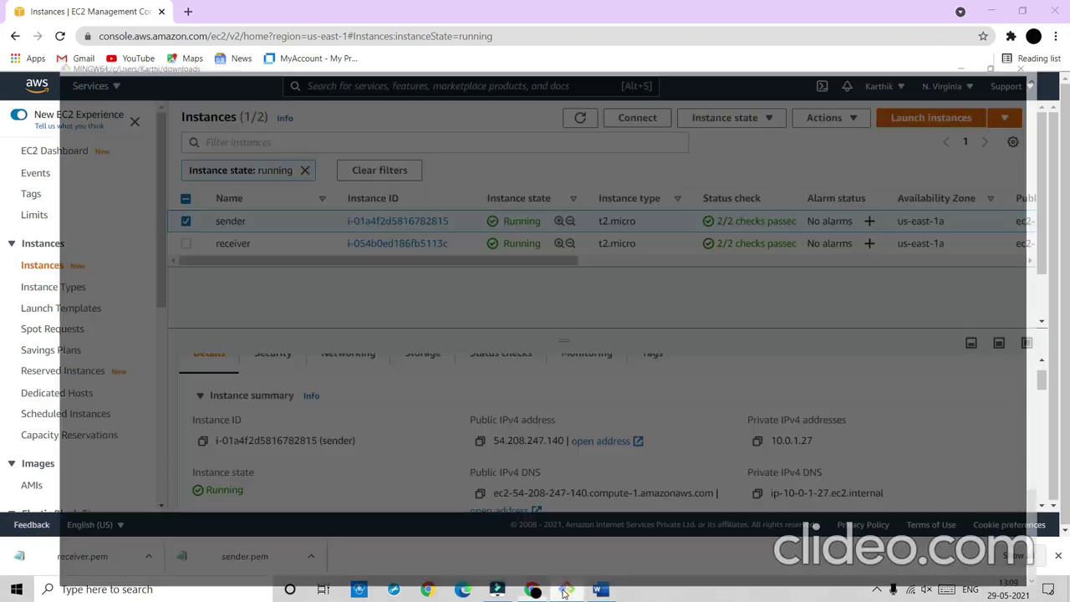
pyautogui.write('clae')
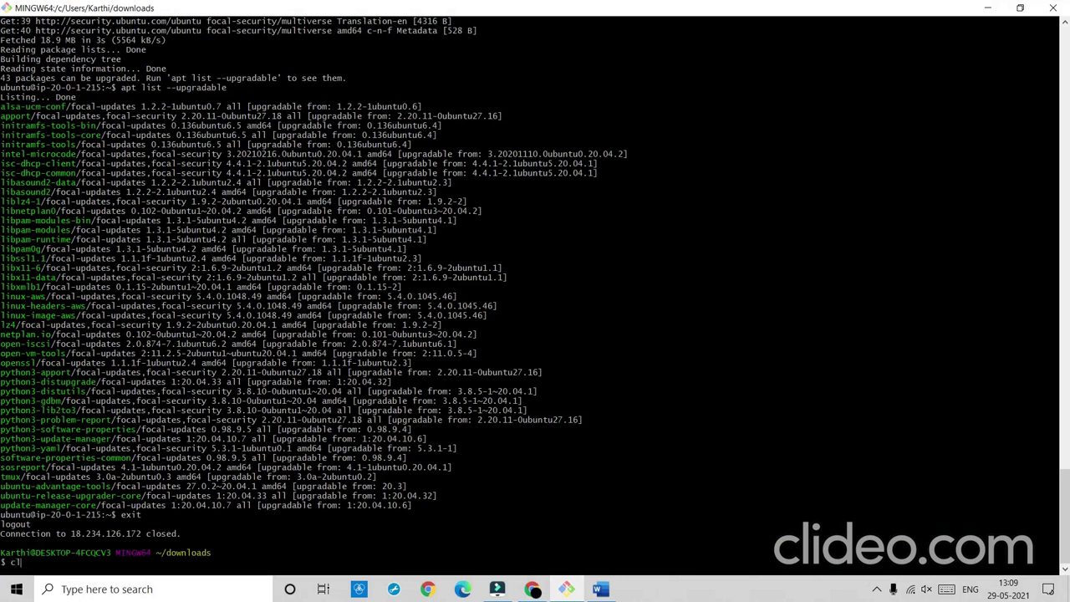
pyautogui.press('BackSpace')
pyautogui.write('ear')
pyautogui.press('Return')
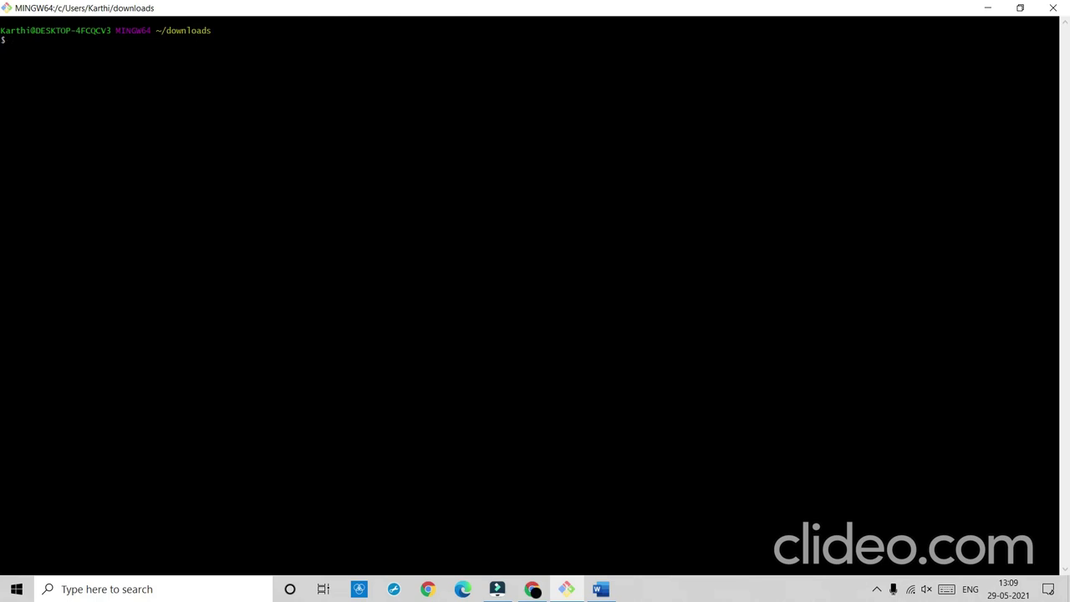
pyautogui.write('ssh -A ubuntu@')
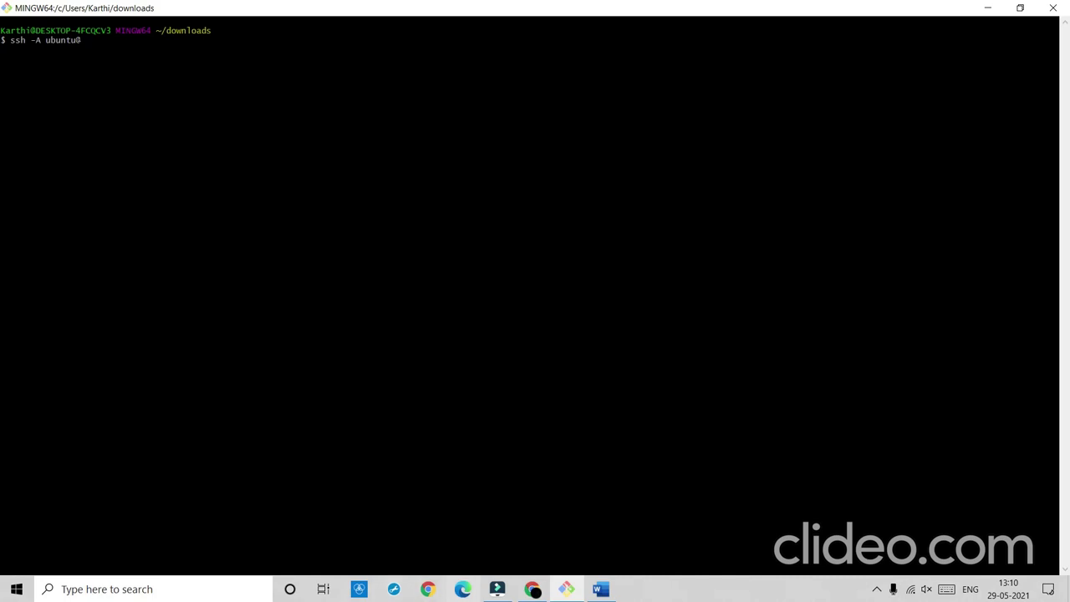
pyautogui.moveTo(575, 595)
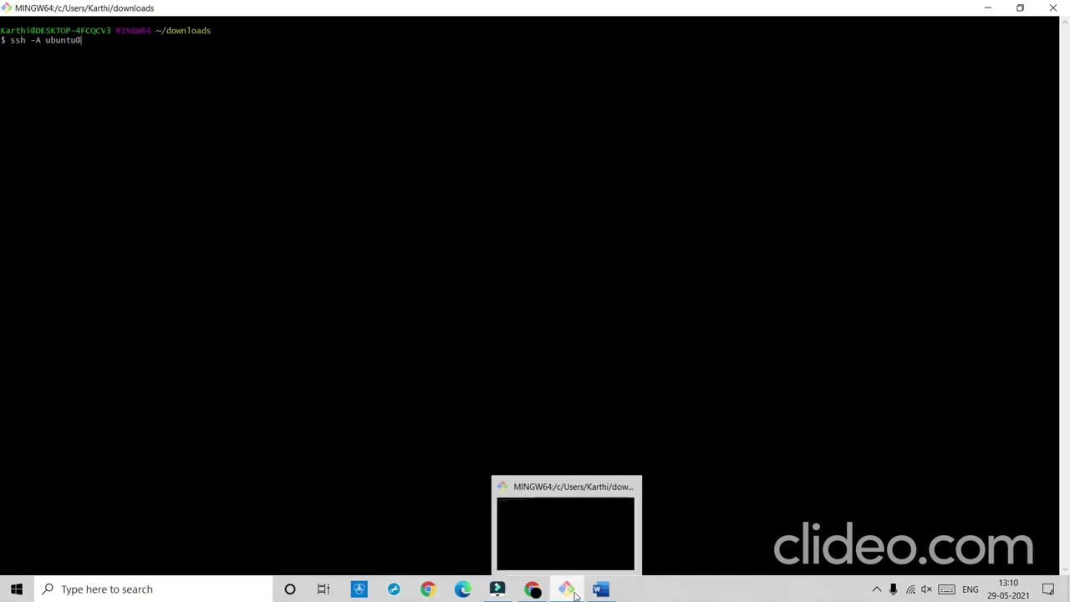
pyautogui.click(533, 589)
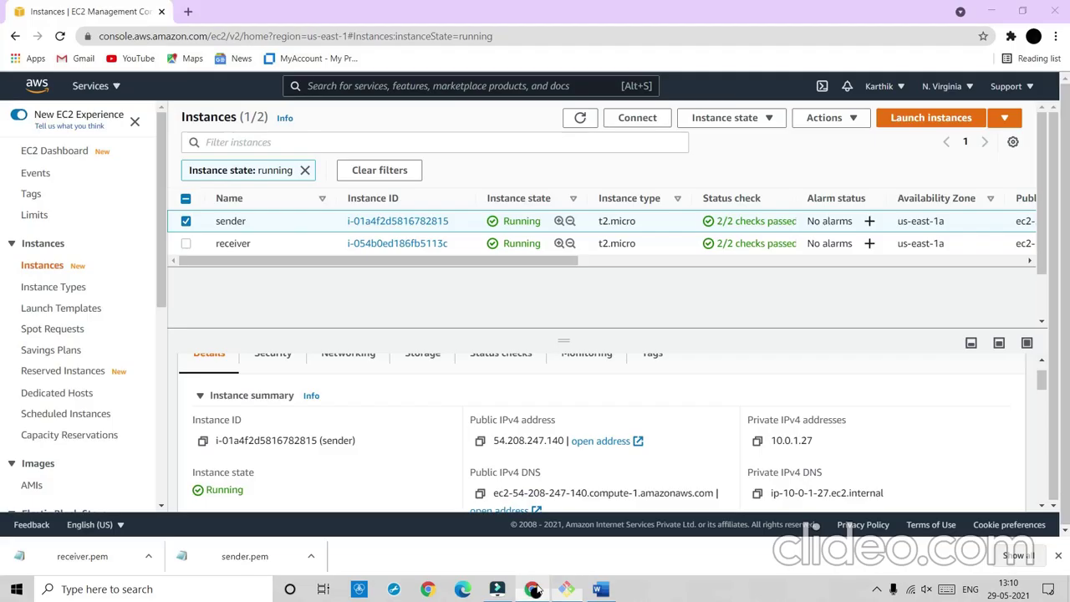
pyautogui.click(479, 441)
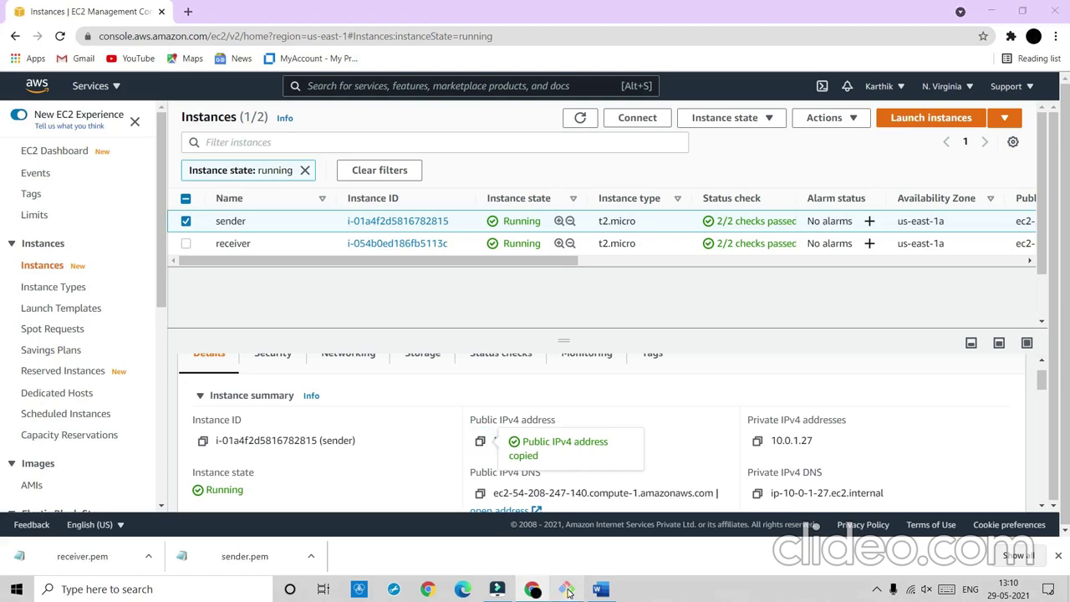
pyautogui.click(566, 590)
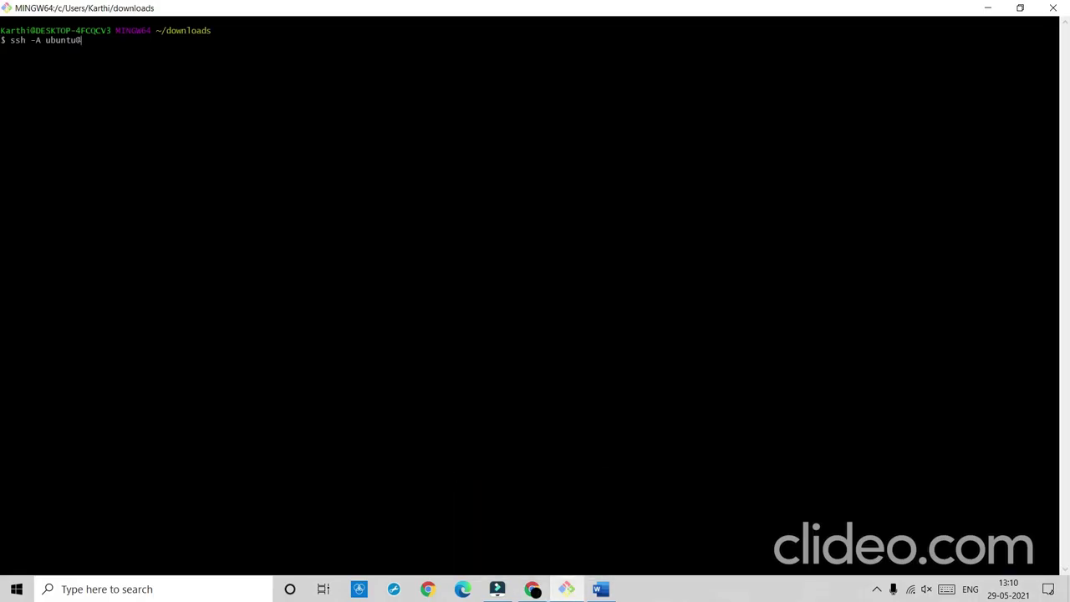
pyautogui.press('shift+Insert')
pyautogui.press('Return')
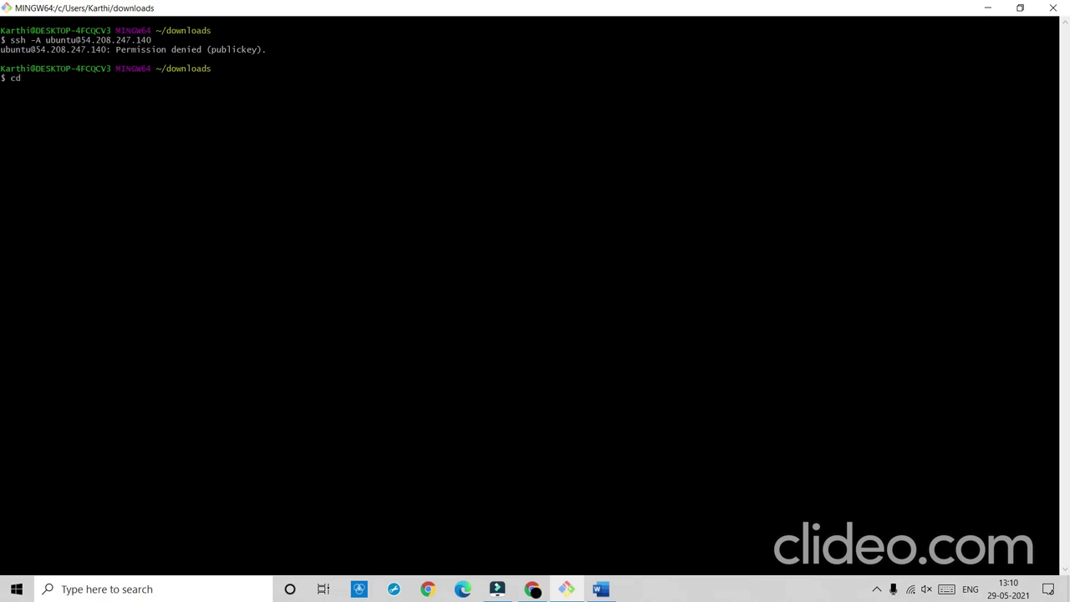
# - Start an SSH agent shell with "ssh-agent bash", and run "ssh-agent -s"
pyautogui.press('BackSpace')
pyautogui.press('BackSpace')
pyautogui.press('BackSpace')
pyautogui.write('ssh-agent bashssh-agent')
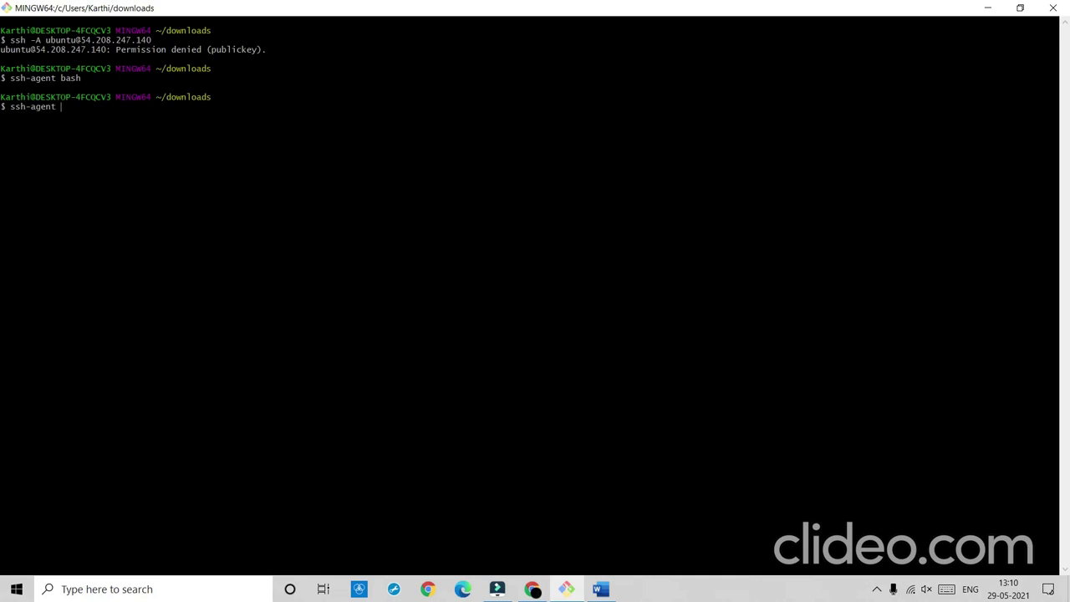
pyautogui.write(' -s')
pyautogui.press('Return')
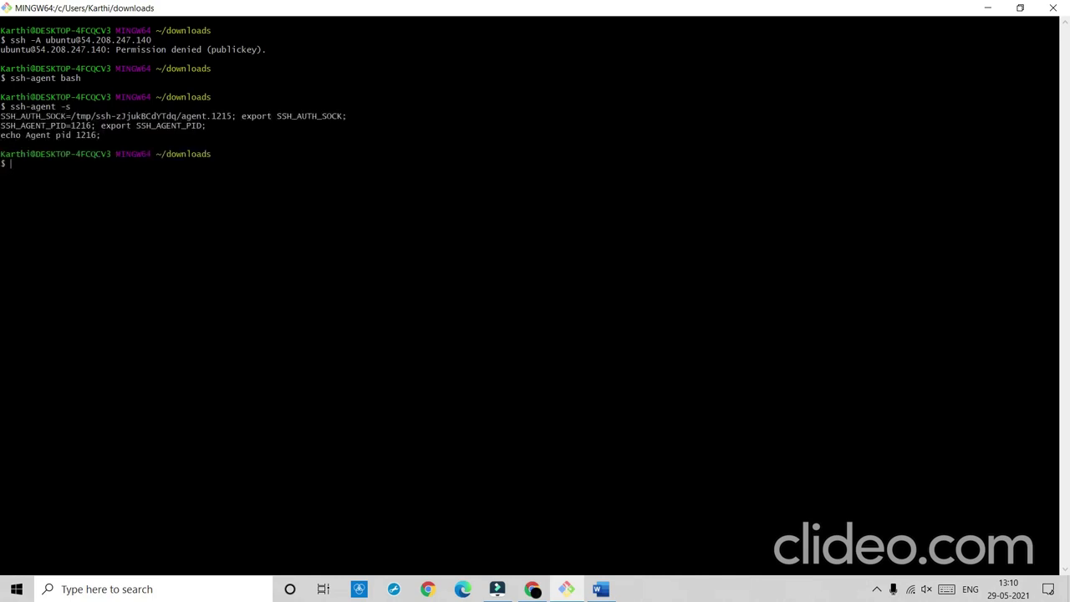
# - Add the sender key to the agent with "ssh-add -k sender.pem" and enter "ssh-add -l" to list the loaded identities
pyautogui.write('ssh-add -k sender.pemssh-add')
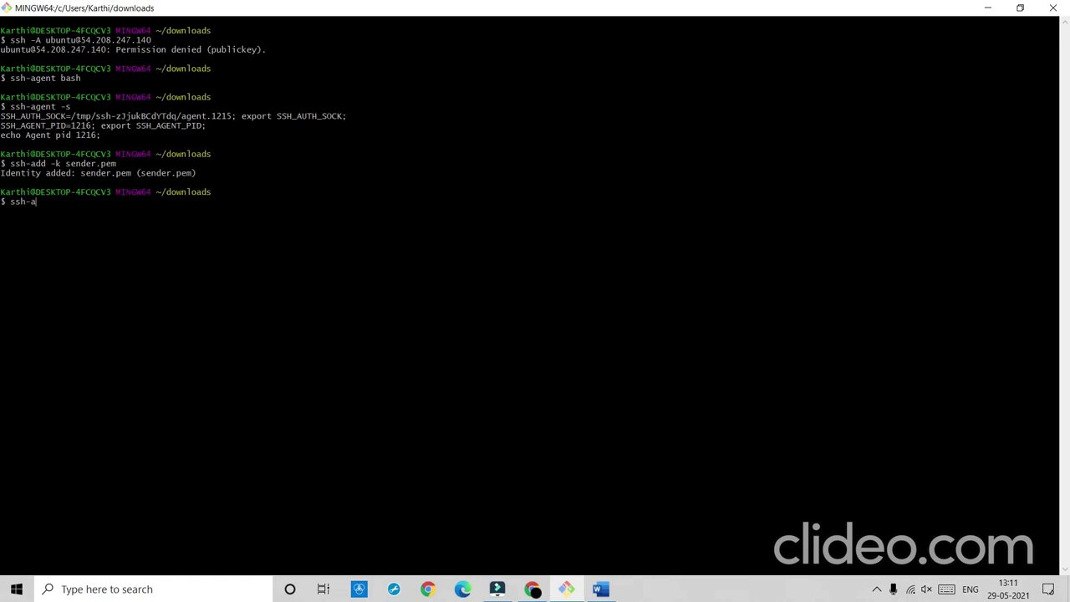
pyautogui.write('l')
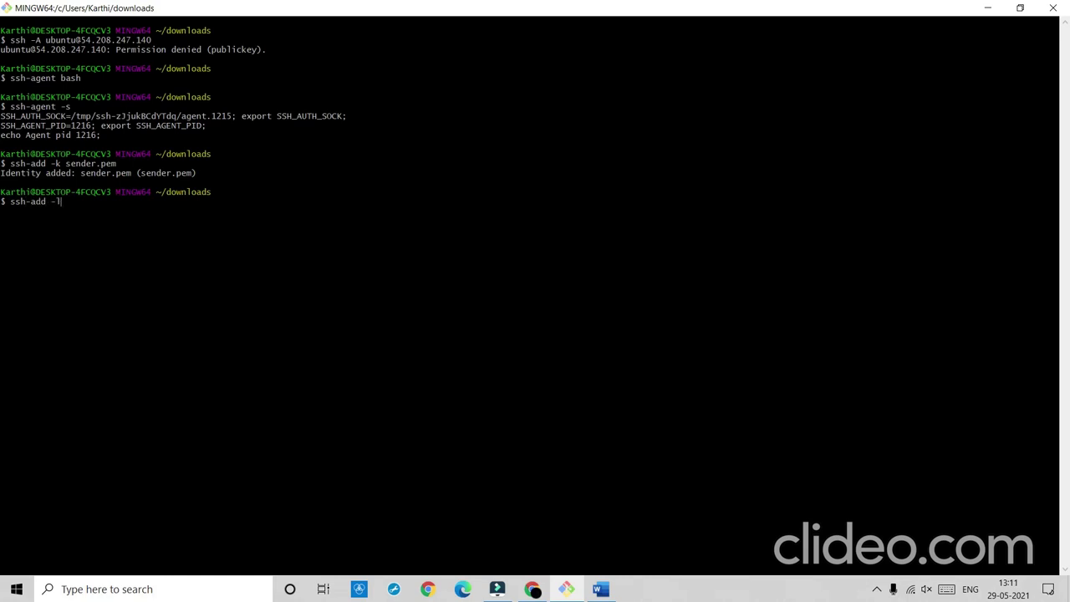